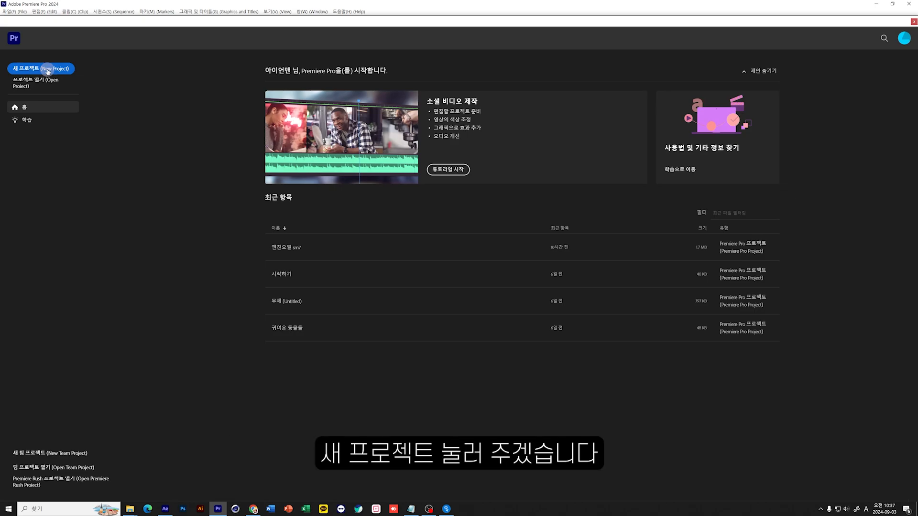
Start a new project named 자르고붙이기 and set its location to the 2강_자르고 붙이기 folder in E:\프리미어 강의.
click(47, 70)
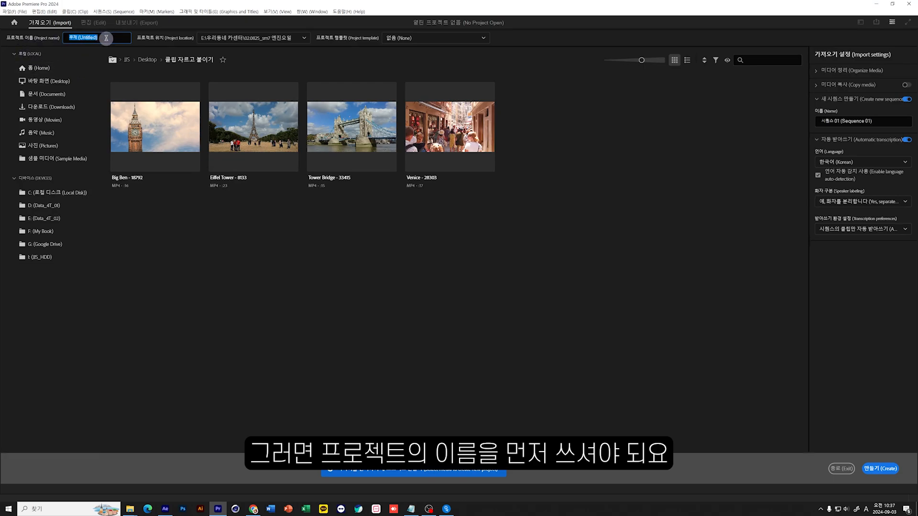
key(Hangul)
text(자르고붙이기)
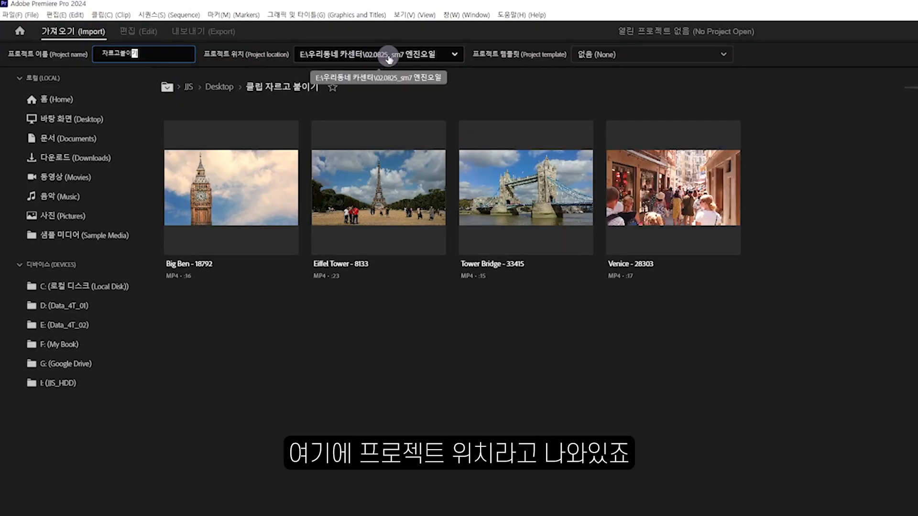
click(388, 58)
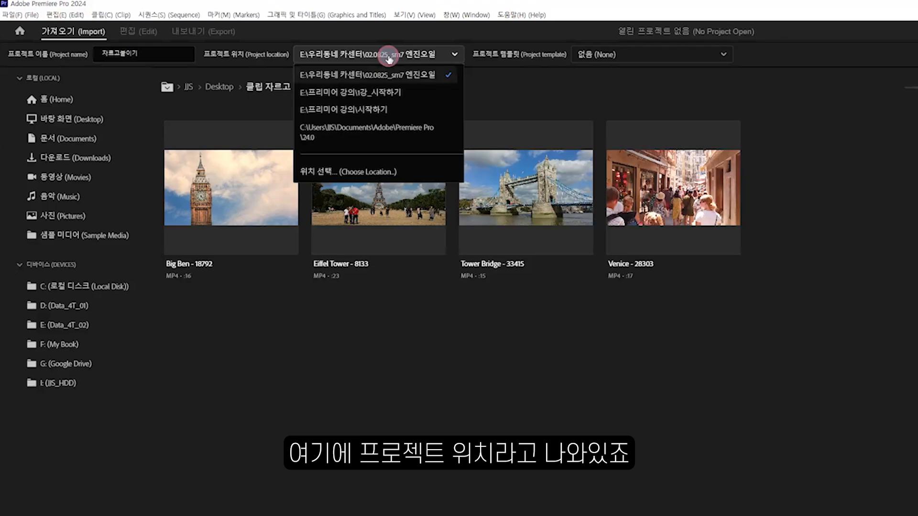
click(350, 177)
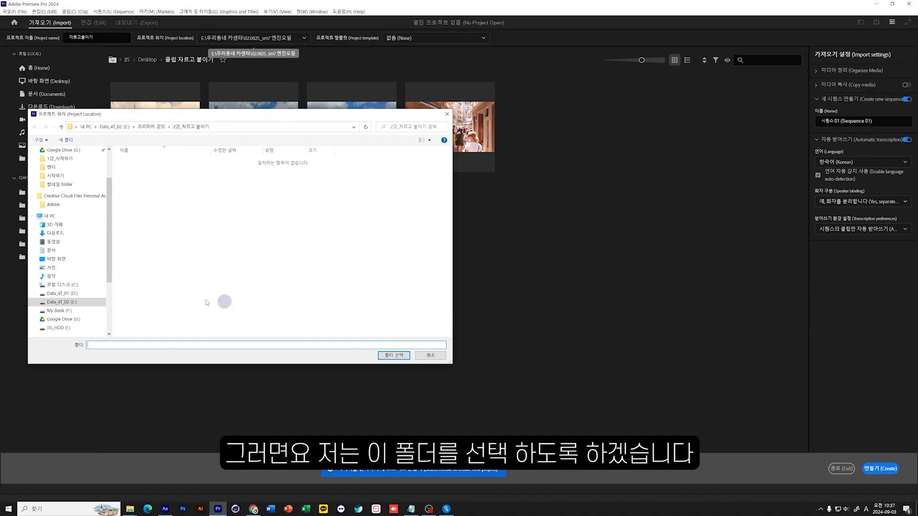
click(394, 355)
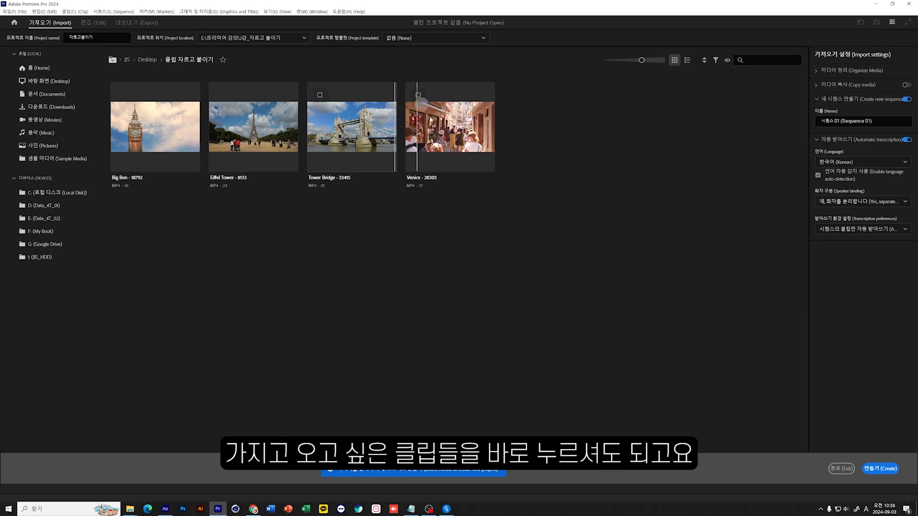
click(145, 109)
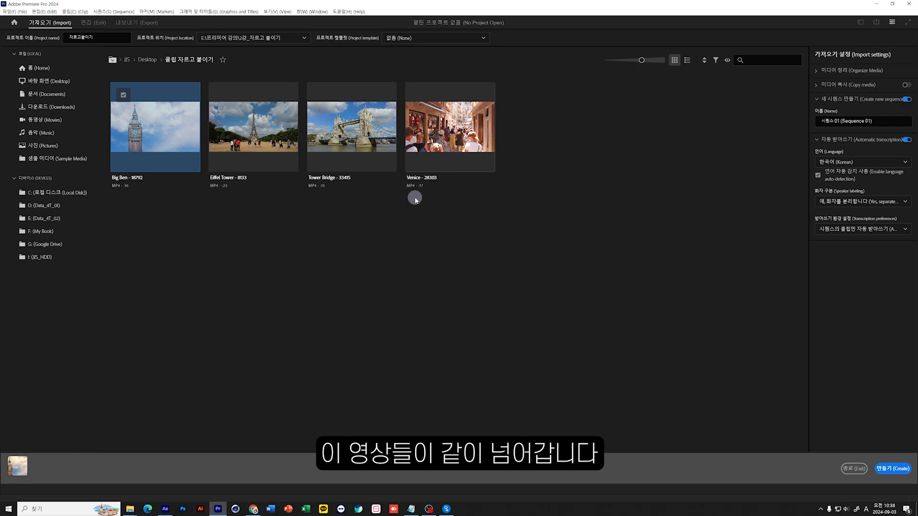
click(124, 95)
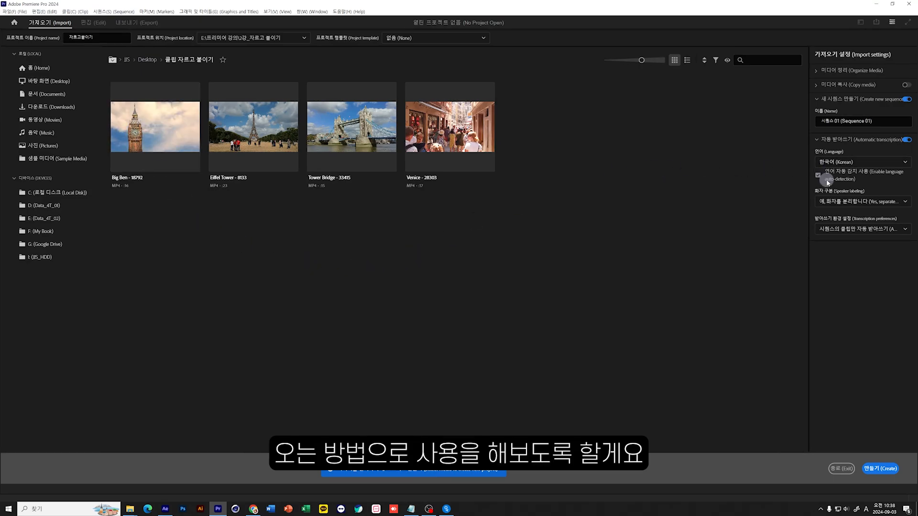
click(888, 120)
drag(888, 119, 808, 120)
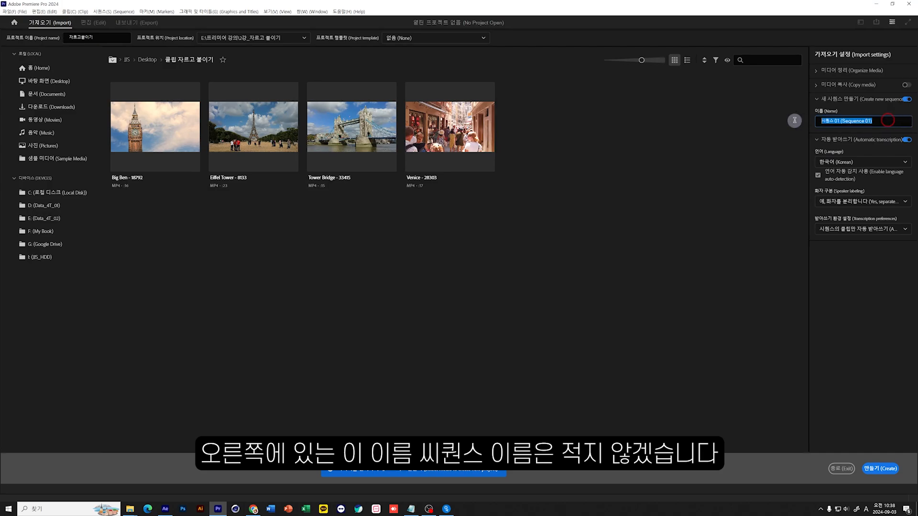
click(869, 304)
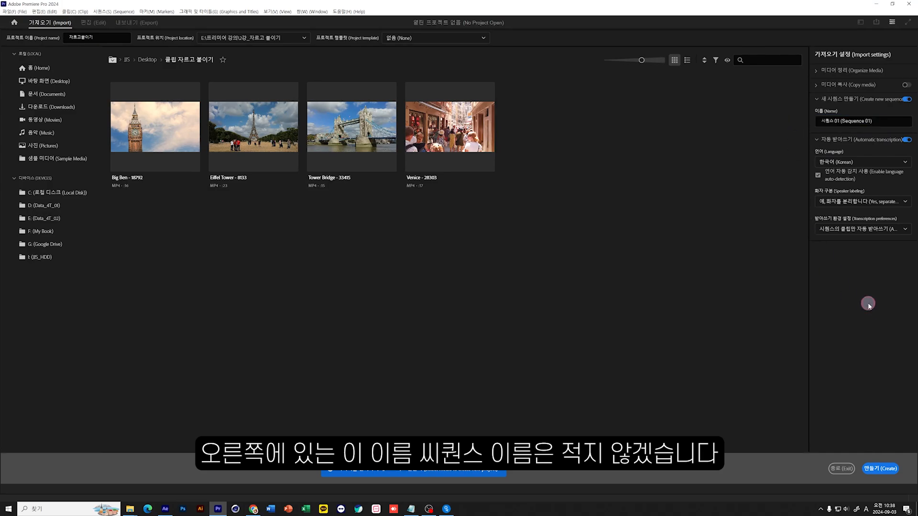
Create the project without preselected media and use the Essentials workspace.
click(881, 469)
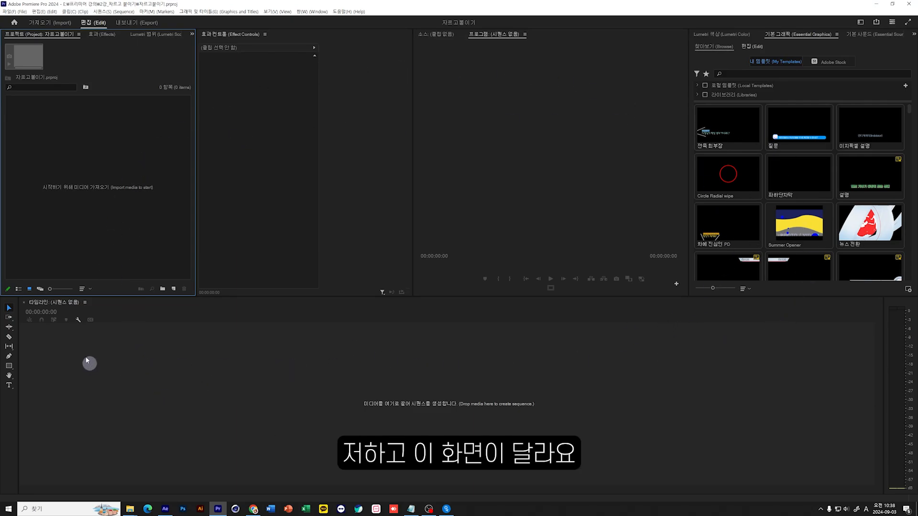
click(319, 12)
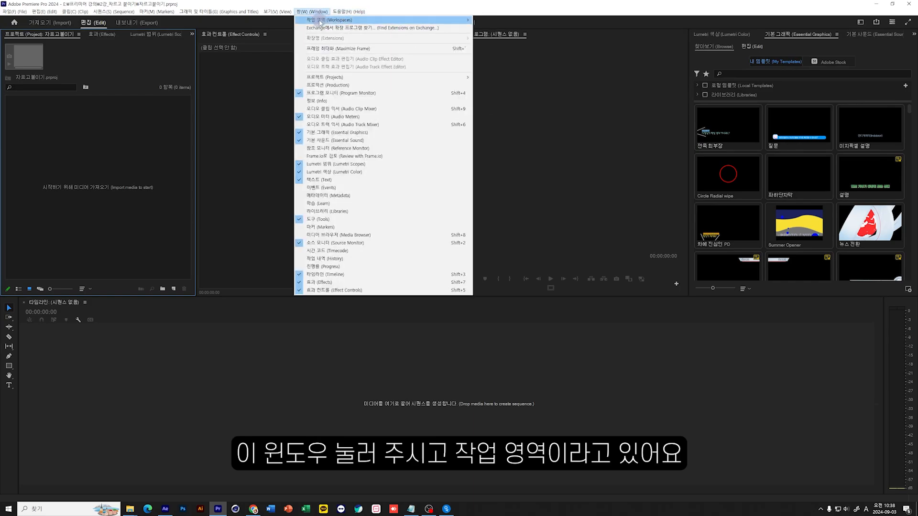
mouse_move(320, 21)
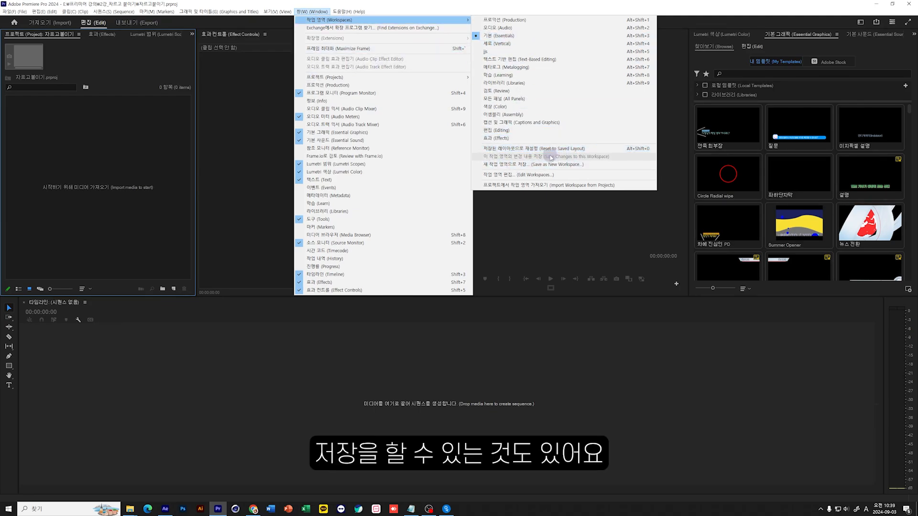
click(497, 37)
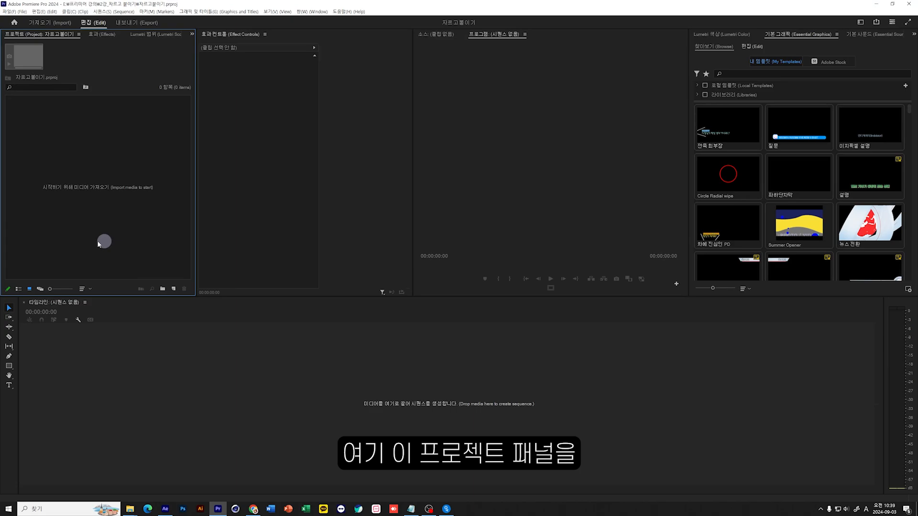
Import the Big Ben, Eiffel Tower, Tower Bridge and Venice clips from the 클립 자르고 붙이기 folder into the project.
double_click(109, 216)
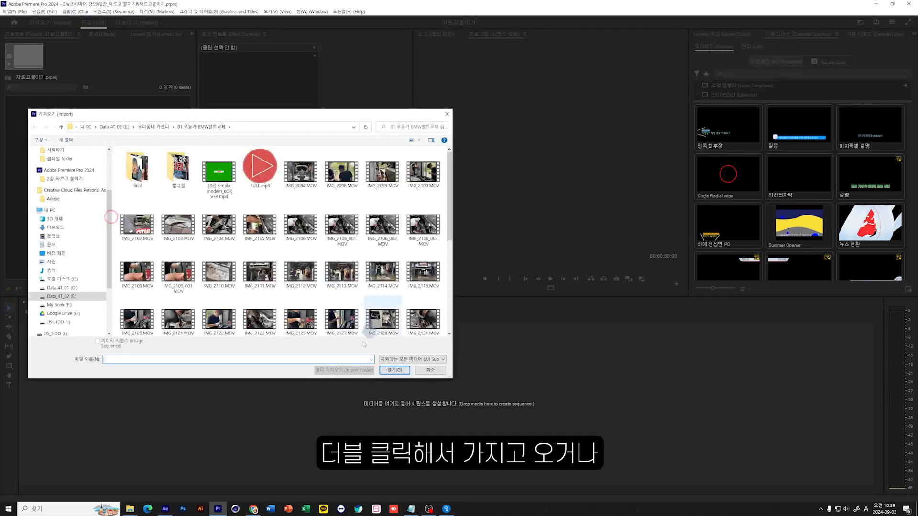
click(420, 370)
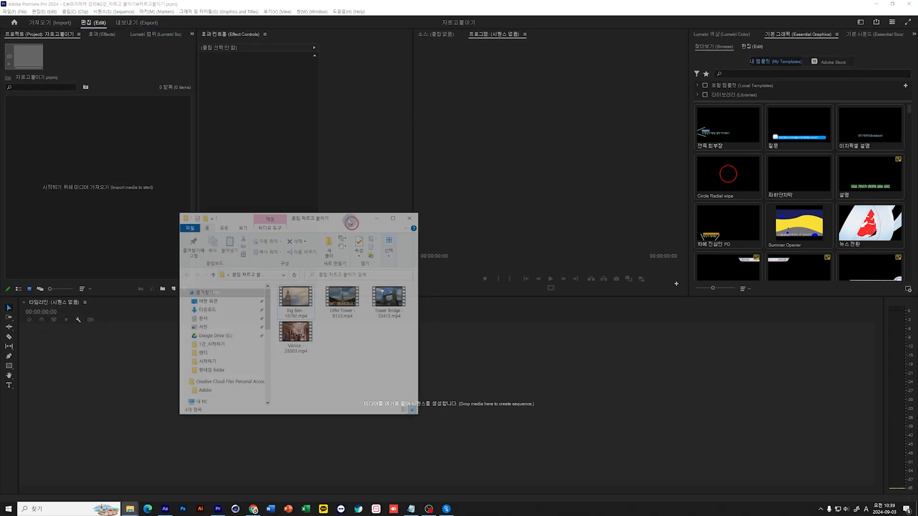
drag(351, 223, 339, 215)
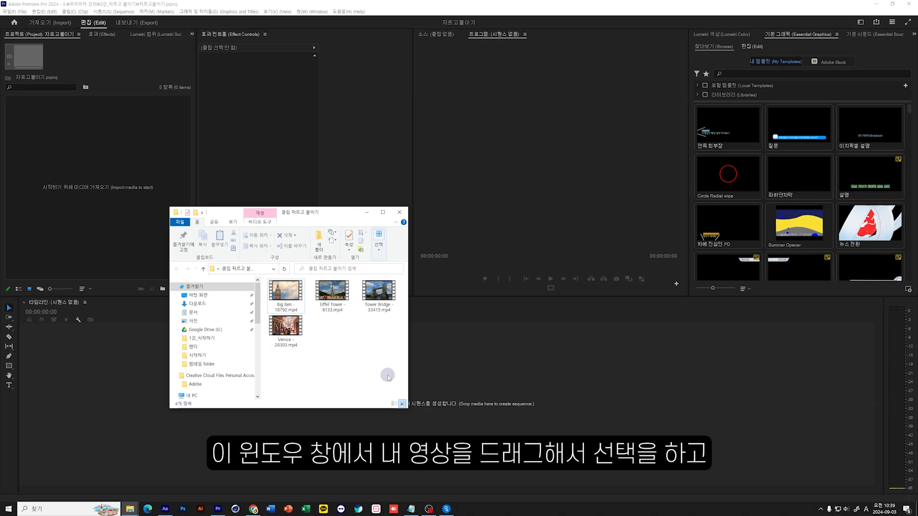
drag(388, 373, 84, 230)
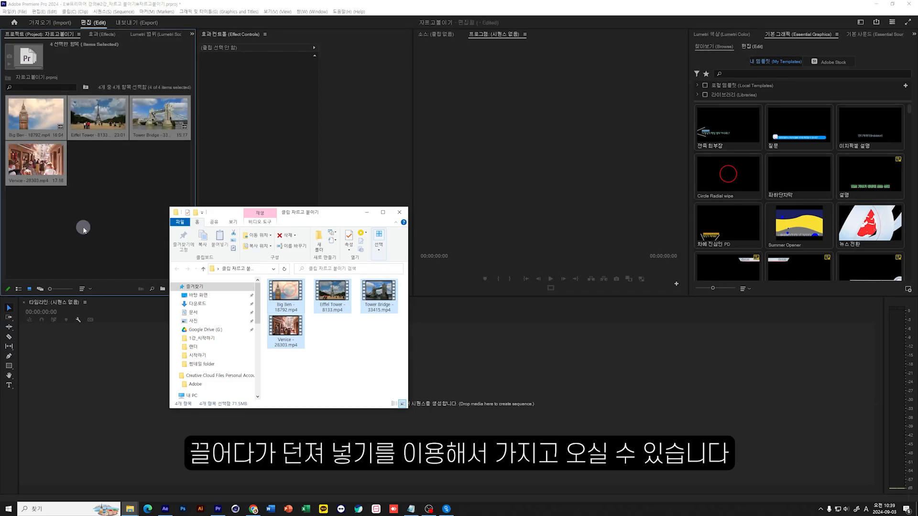
click(112, 212)
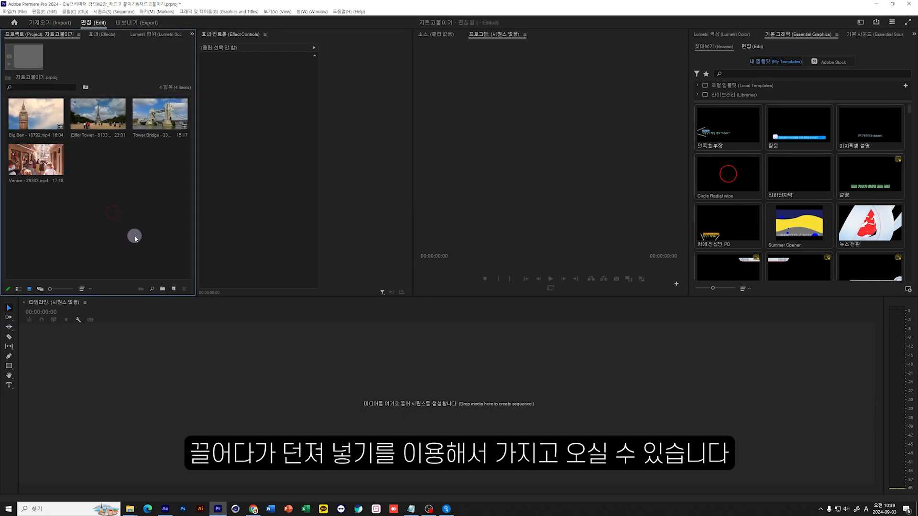
click(48, 123)
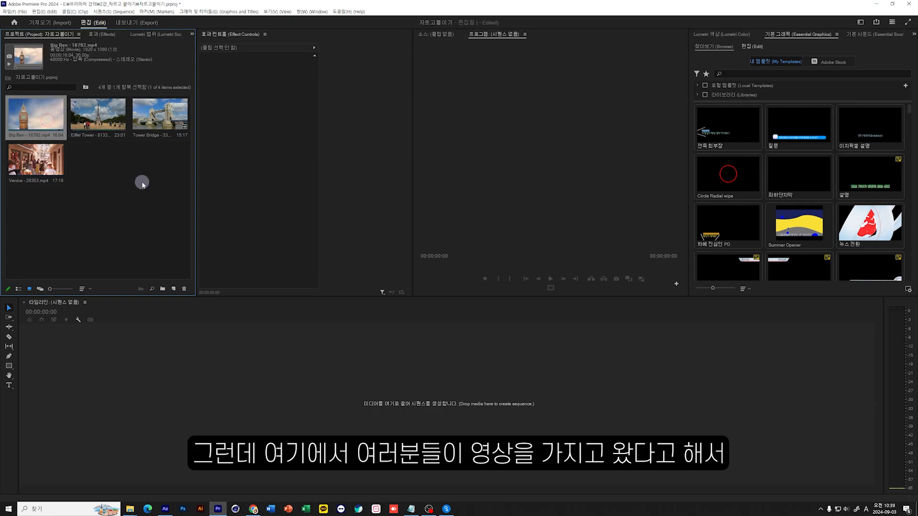
drag(37, 112, 57, 152)
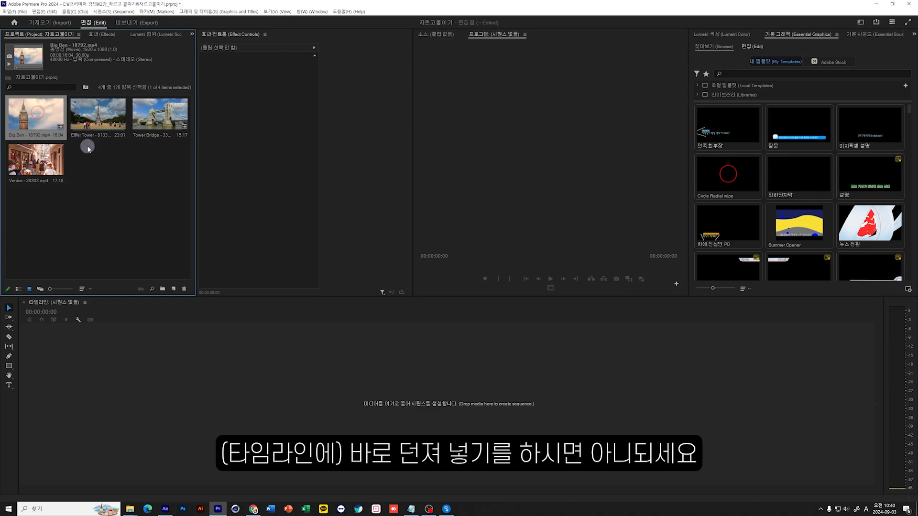
click(100, 169)
drag(164, 207, 48, 126)
click(140, 179)
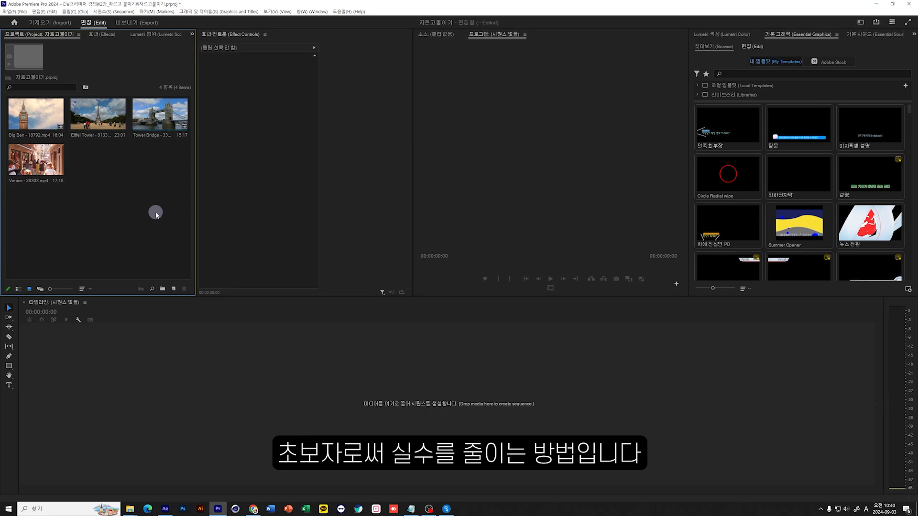
Create a sequence from the Tower Bridge clip and place the Big Ben clip after it on V1, leaving a short gap.
drag(160, 115, 256, 434)
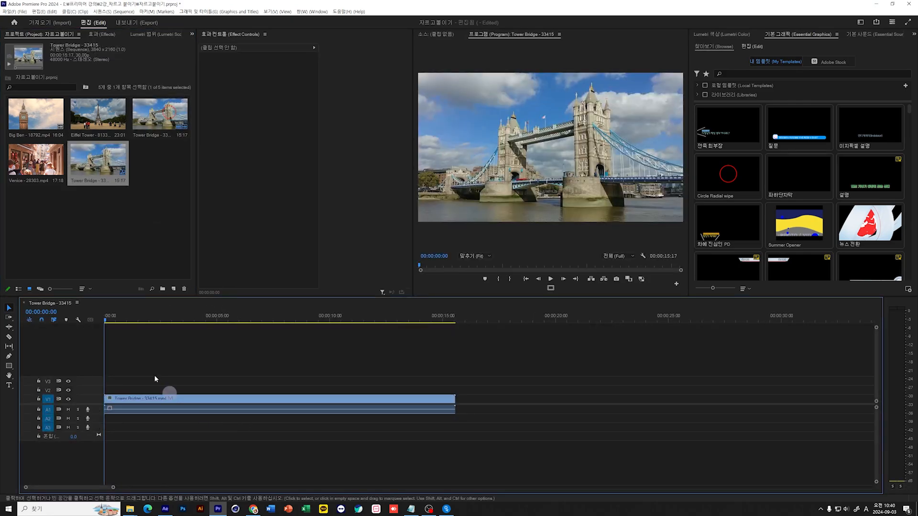
mouse_move(156, 313)
mouse_down()
mouse_move(348, 335)
mouse_move(246, 359)
mouse_up()
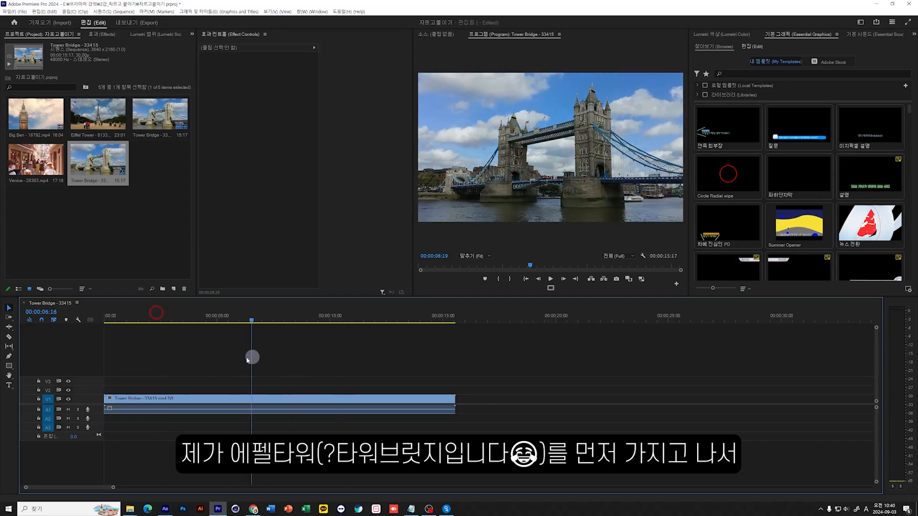
drag(32, 109, 484, 399)
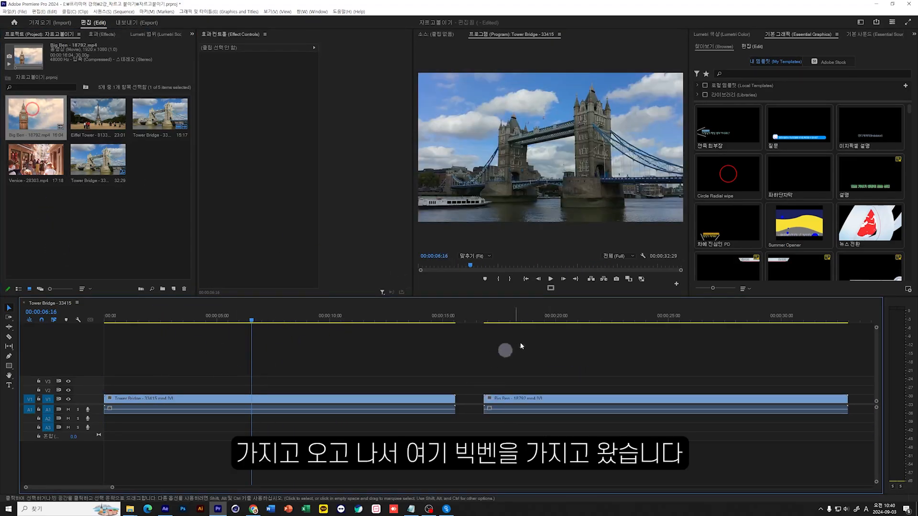
Preview the Big Ben clip in the sequence at 00:00:17:29 and check how it fills the frame.
click(510, 317)
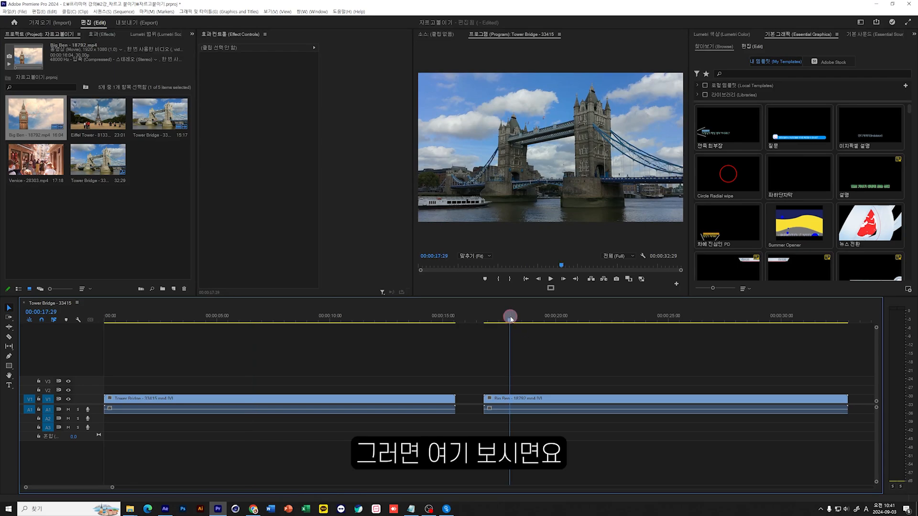
click(557, 398)
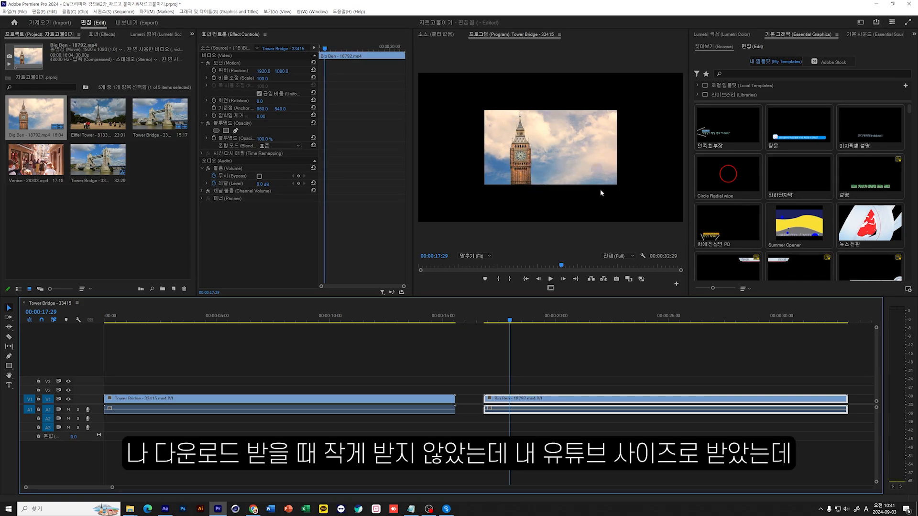
click(552, 134)
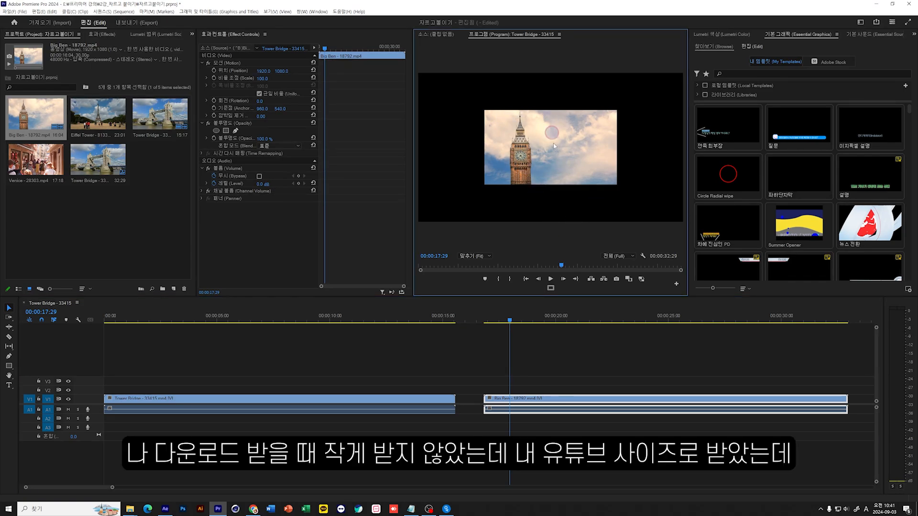
click(521, 363)
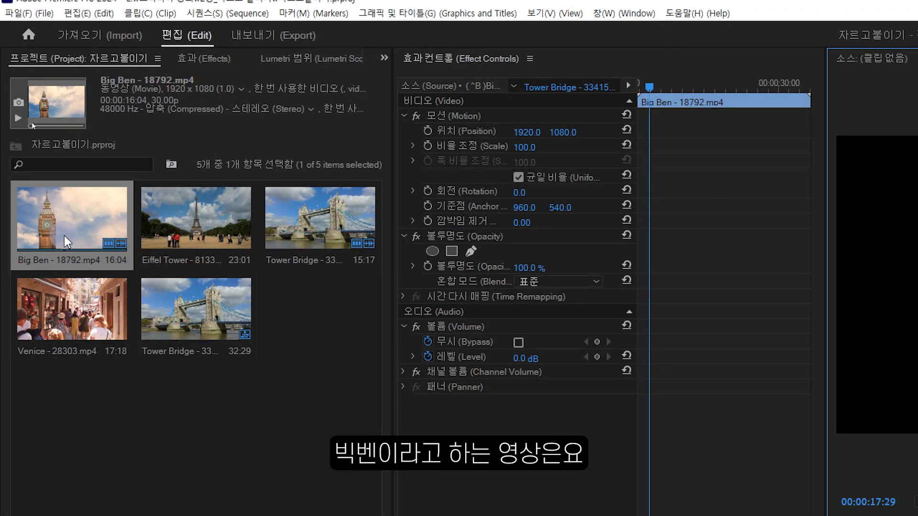
Compare the frame sizes of the Big Ben, Eiffel Tower, Venice and Tower Bridge clips with that of the sequence.
click(165, 82)
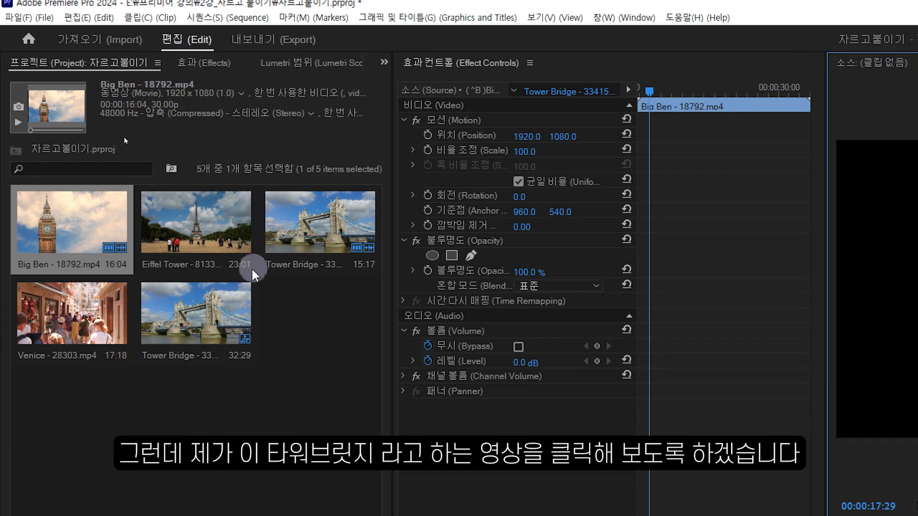
click(198, 321)
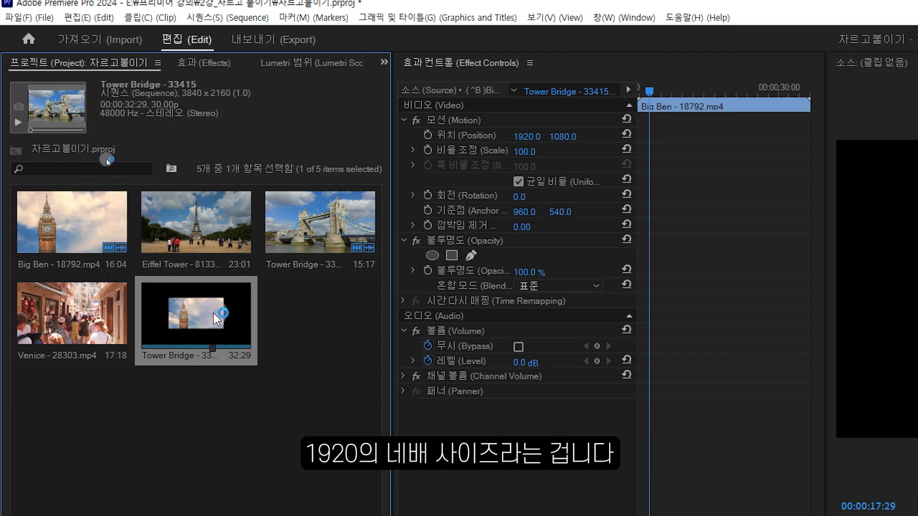
click(215, 223)
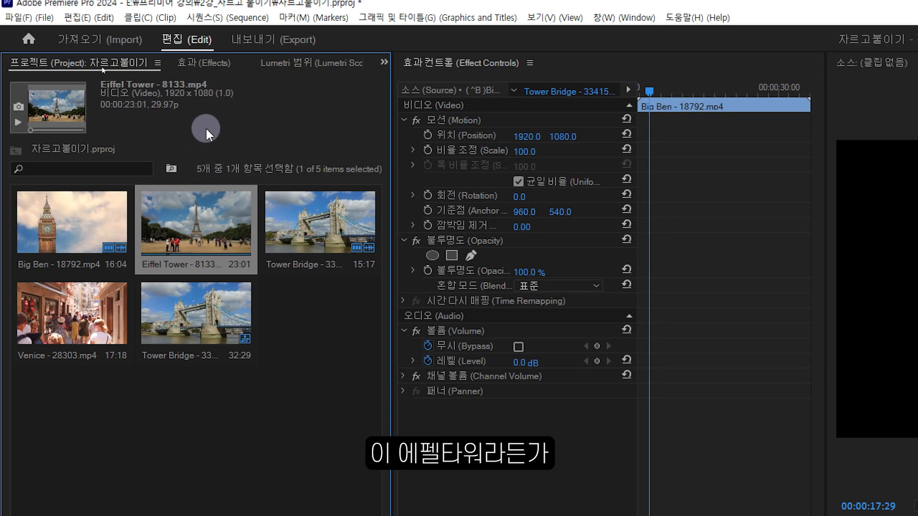
click(306, 229)
click(42, 322)
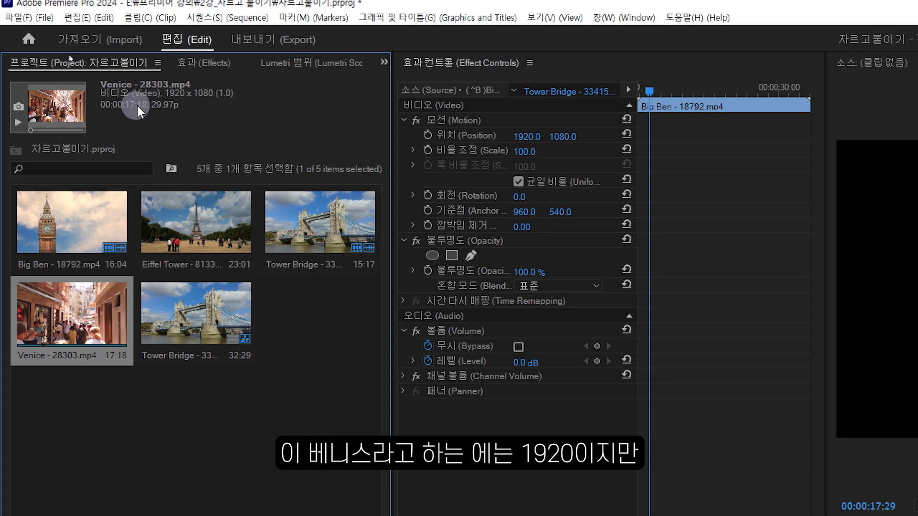
click(325, 221)
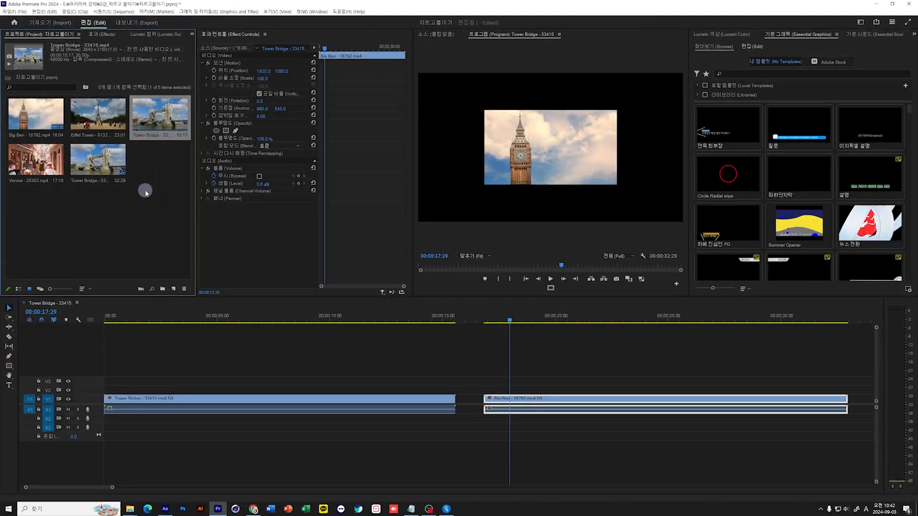
click(319, 395)
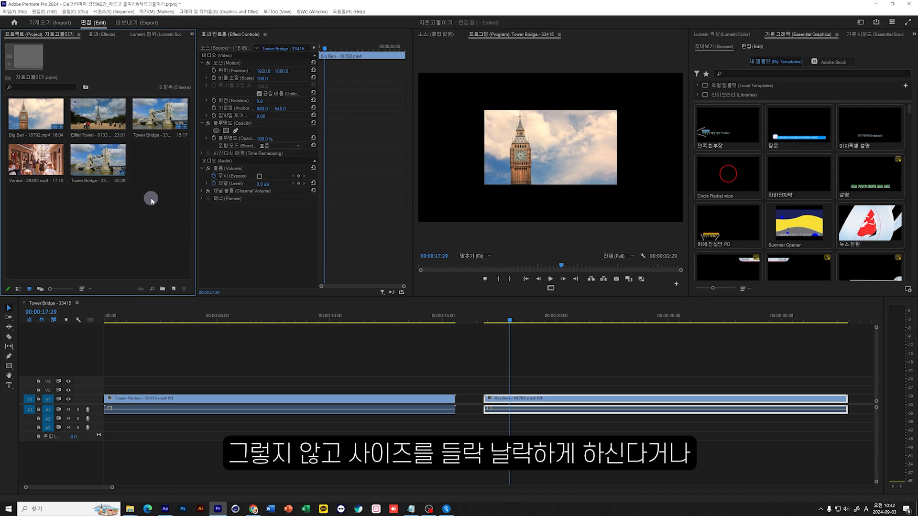
mouse_move(164, 217)
mouse_down()
mouse_move(28, 109)
mouse_move(164, 216)
mouse_up()
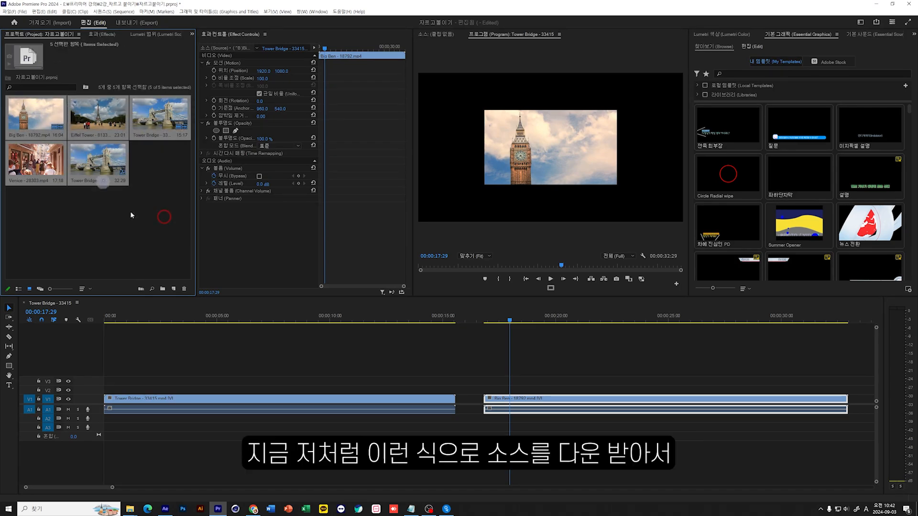
Delete the Tower Bridge sequence from the project, keeping the four imported clips.
click(139, 228)
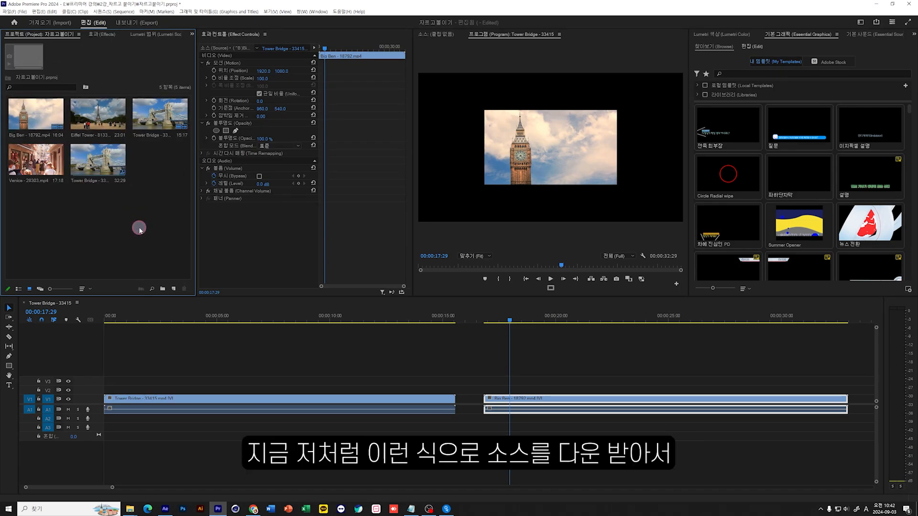
click(159, 245)
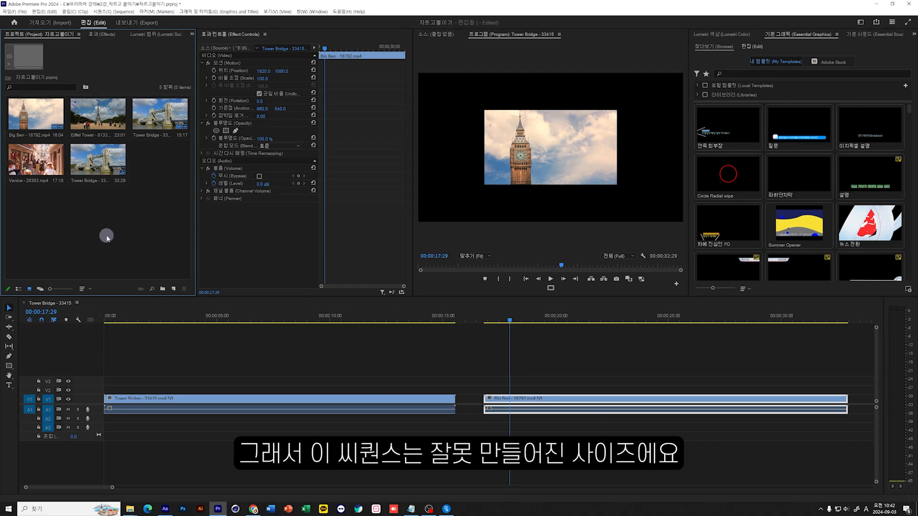
click(104, 164)
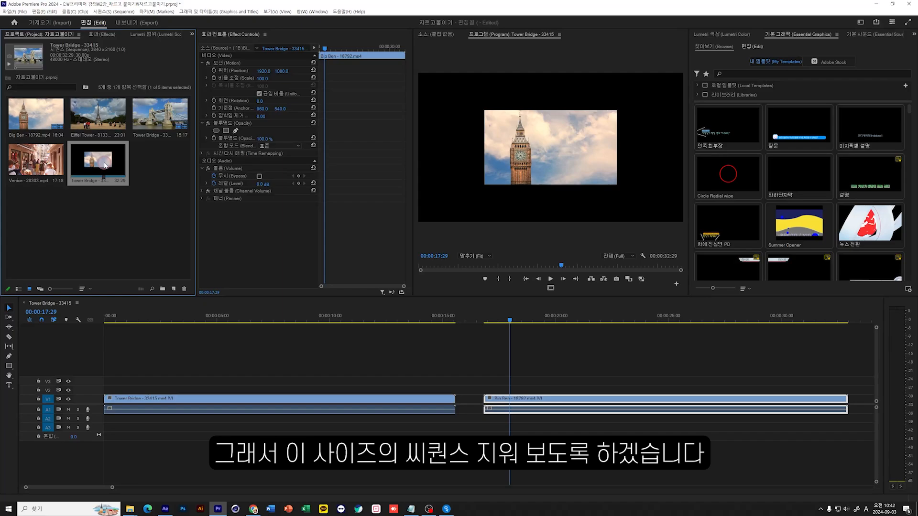
key(Delete)
click(116, 212)
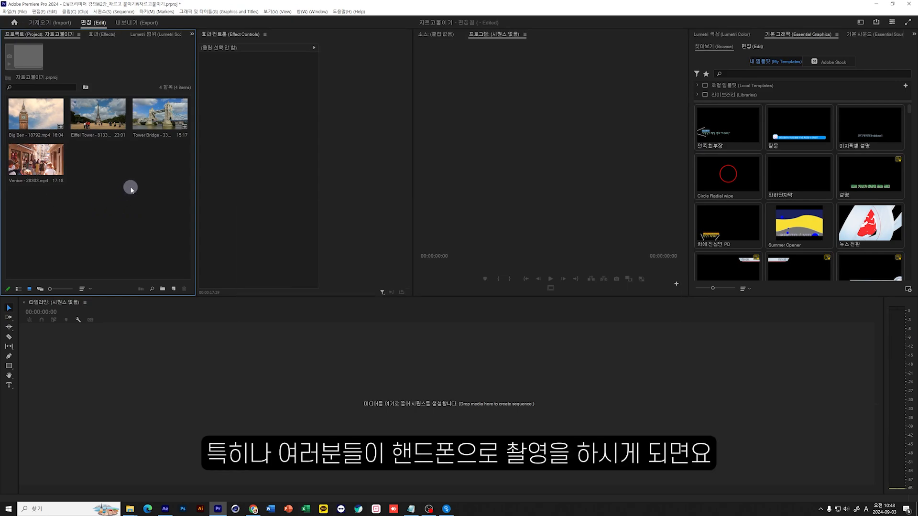
drag(238, 84, 353, 310)
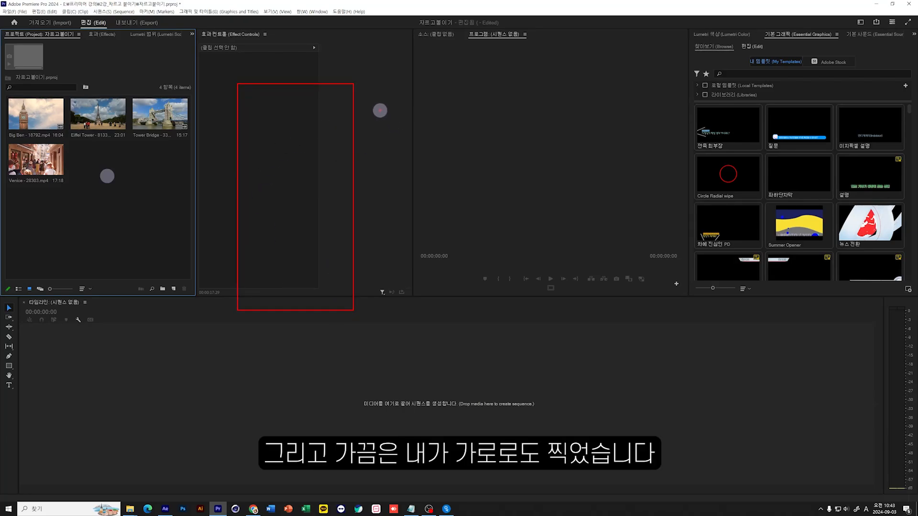
drag(379, 111, 632, 249)
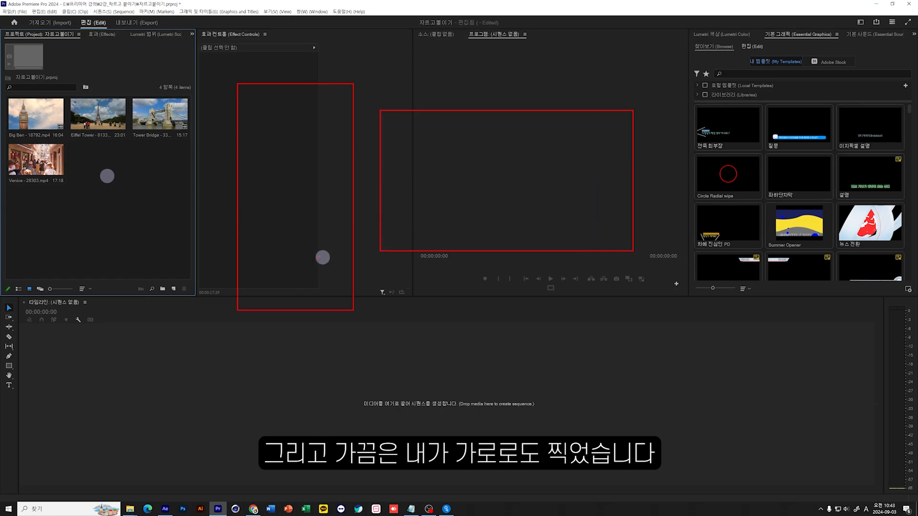
mouse_move(302, 68)
mouse_down()
mouse_move(309, 90)
mouse_move(345, 61)
mouse_up()
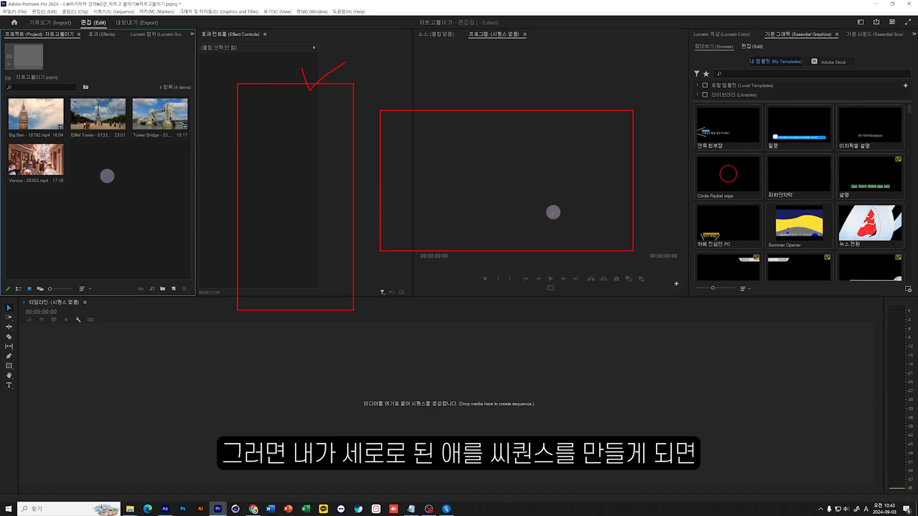
mouse_move(553, 213)
mouse_down()
mouse_move(431, 183)
mouse_move(552, 144)
mouse_move(521, 225)
mouse_up()
mouse_move(453, 74)
mouse_down()
mouse_move(545, 266)
mouse_move(561, 279)
mouse_up()
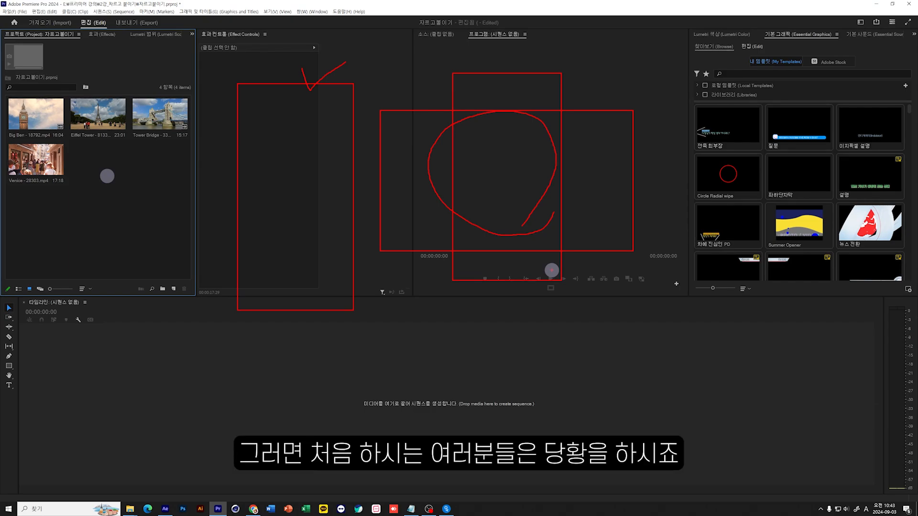
mouse_move(477, 109)
mouse_down()
mouse_move(488, 133)
mouse_move(429, 128)
mouse_move(487, 111)
mouse_move(479, 144)
mouse_up()
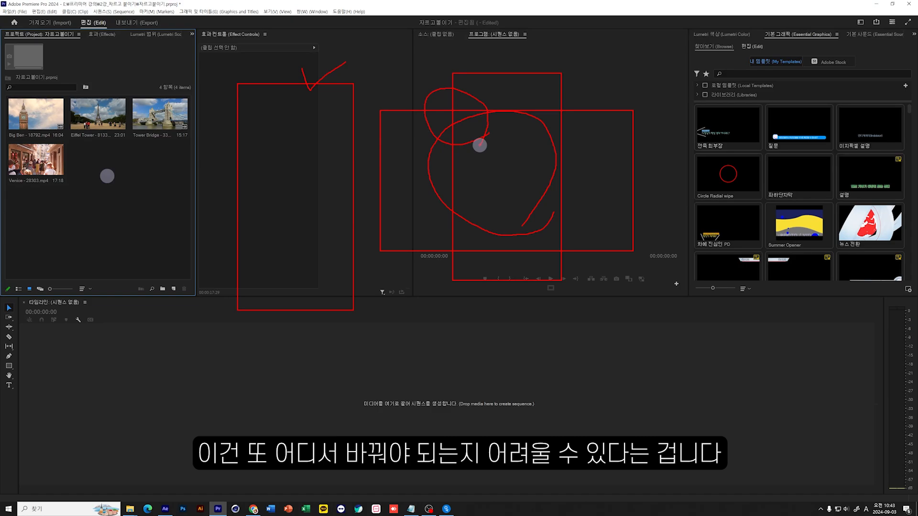
key(Escape)
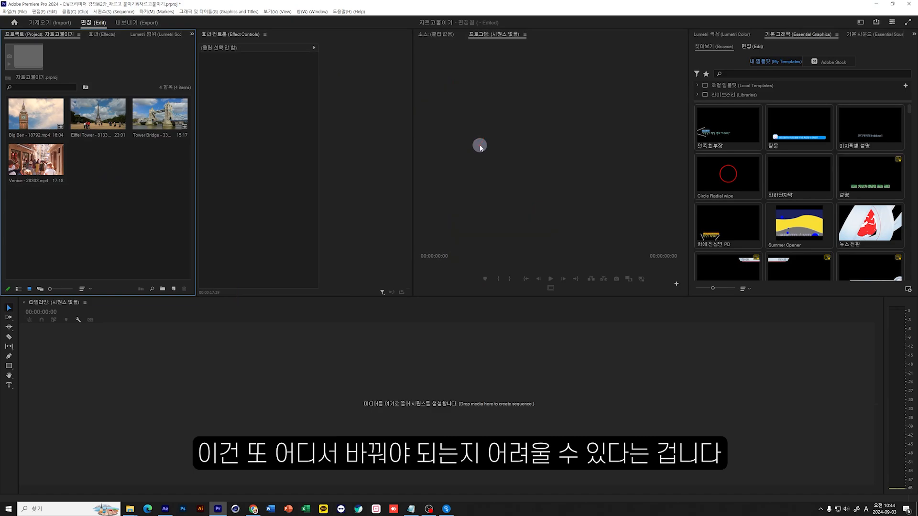
Start a new sequence and expand the HD 1080p group of available presets.
click(174, 288)
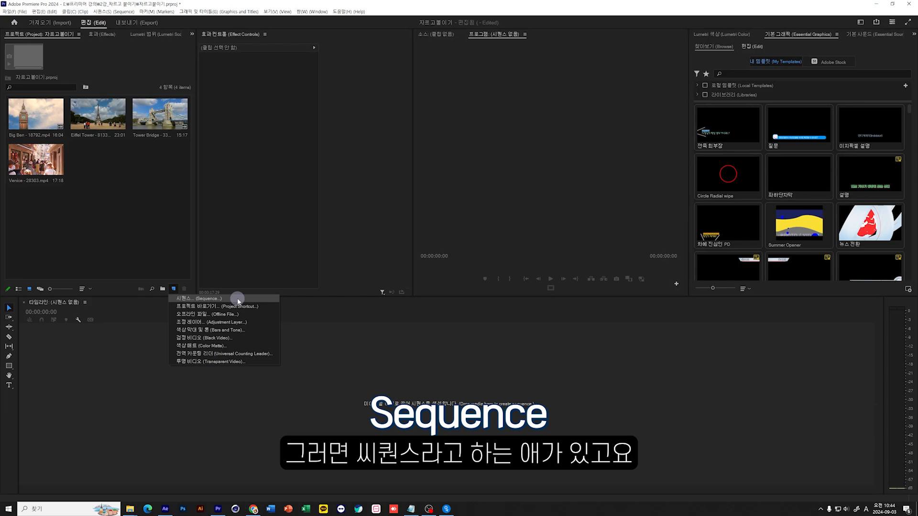
click(197, 298)
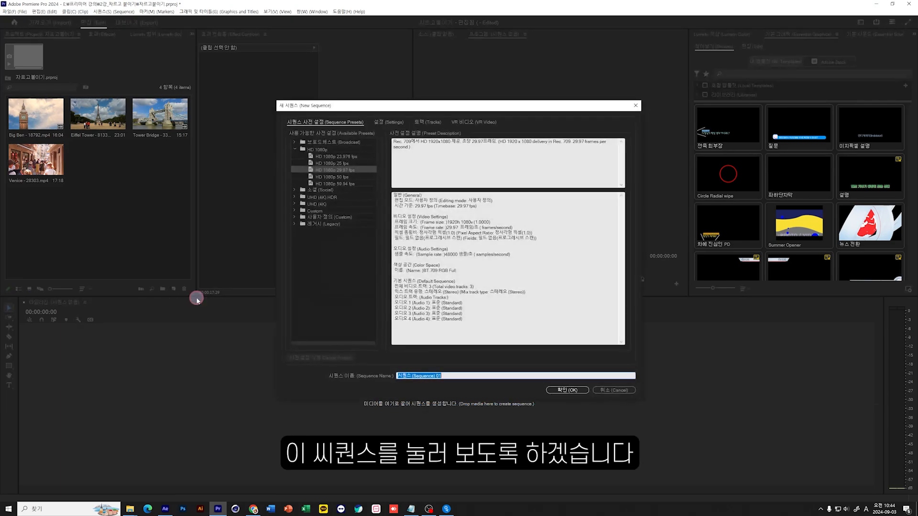
drag(436, 106, 354, 153)
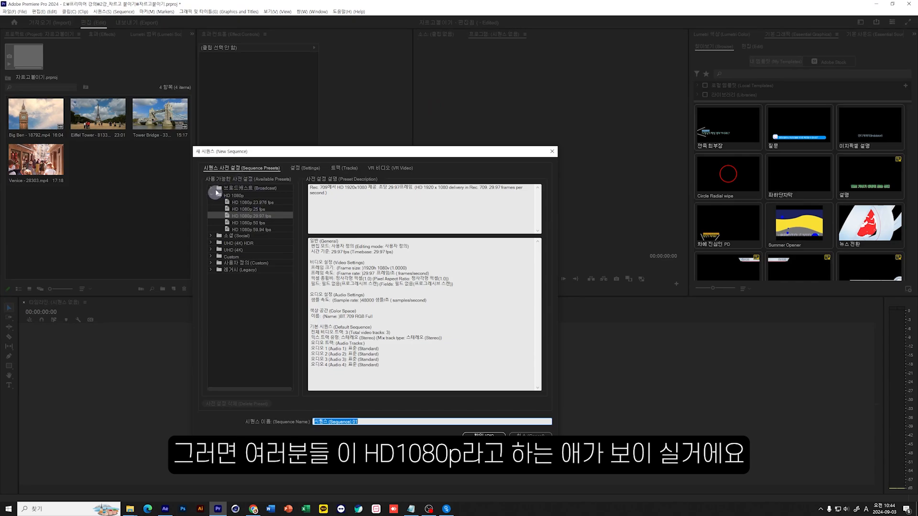
click(232, 195)
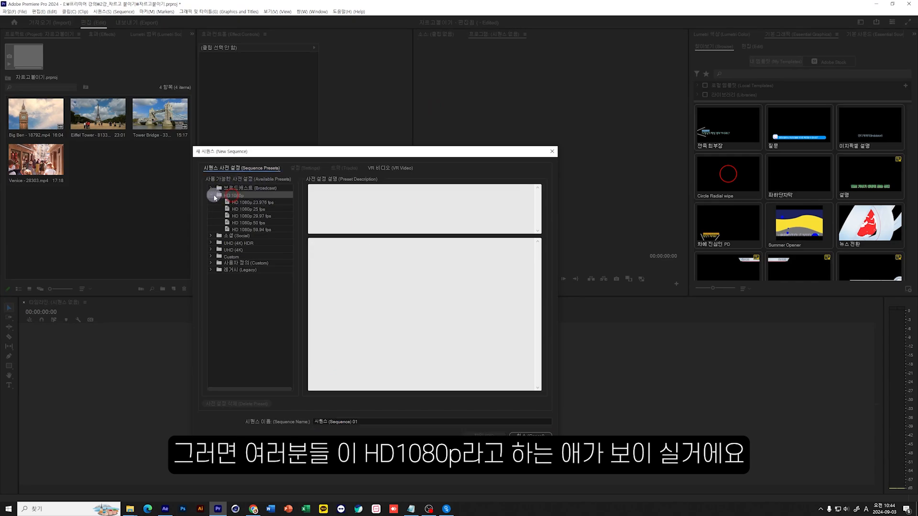
click(211, 195)
click(239, 276)
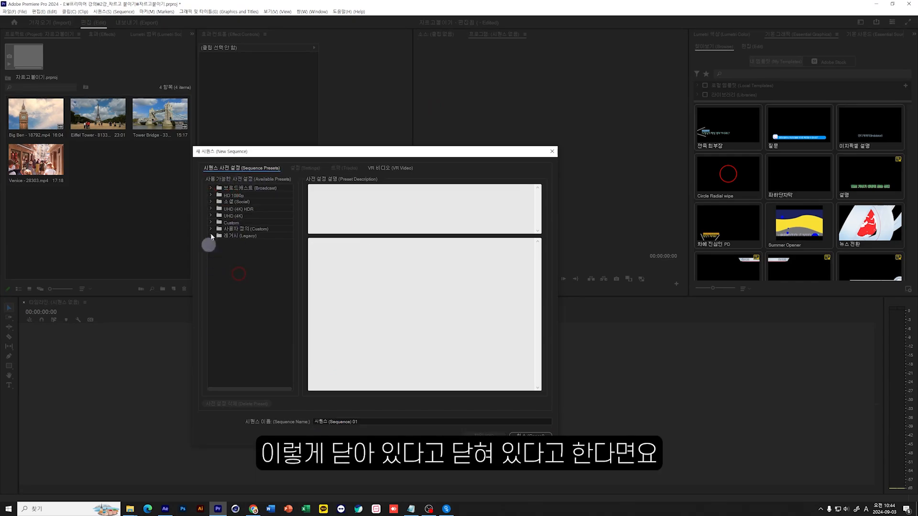
click(210, 195)
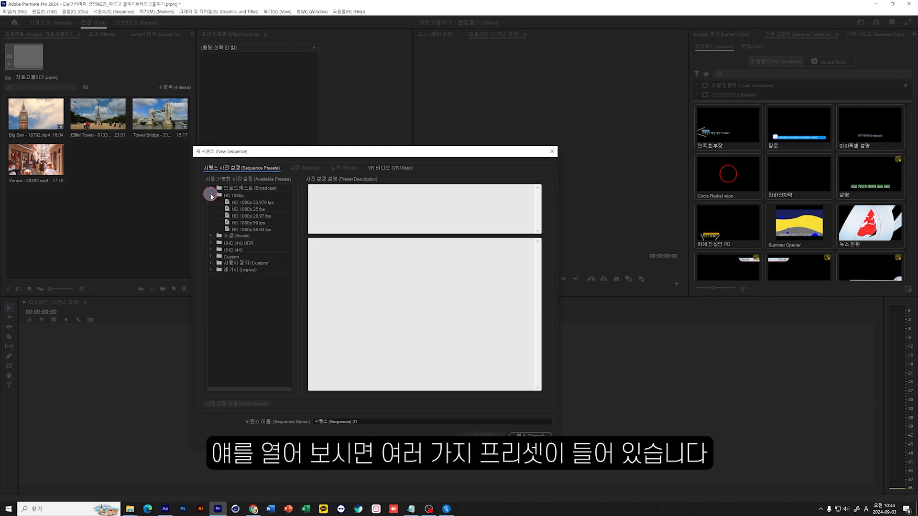
Examine the HD 1080p presets at their different frame rates, the custom 유튜브 사이즈 preset and the Social and UHD (4K) groups.
click(244, 202)
click(247, 210)
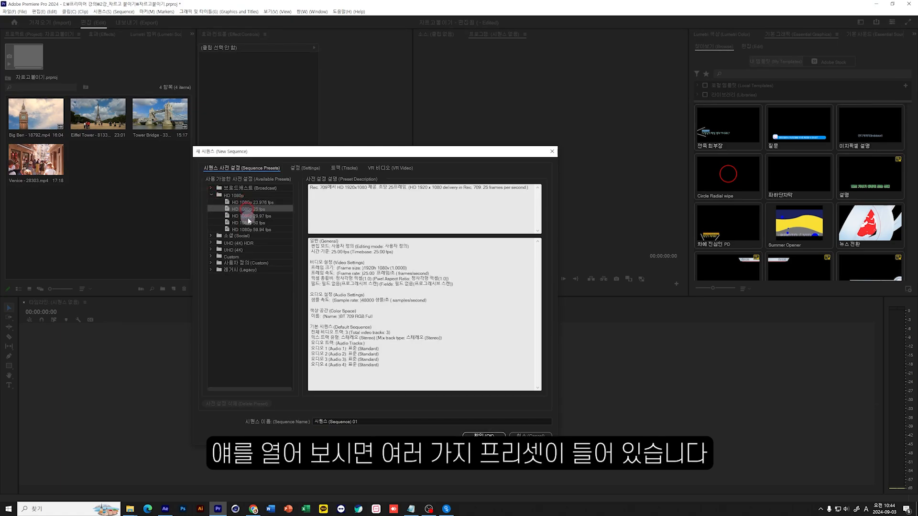
click(249, 216)
click(251, 223)
click(254, 229)
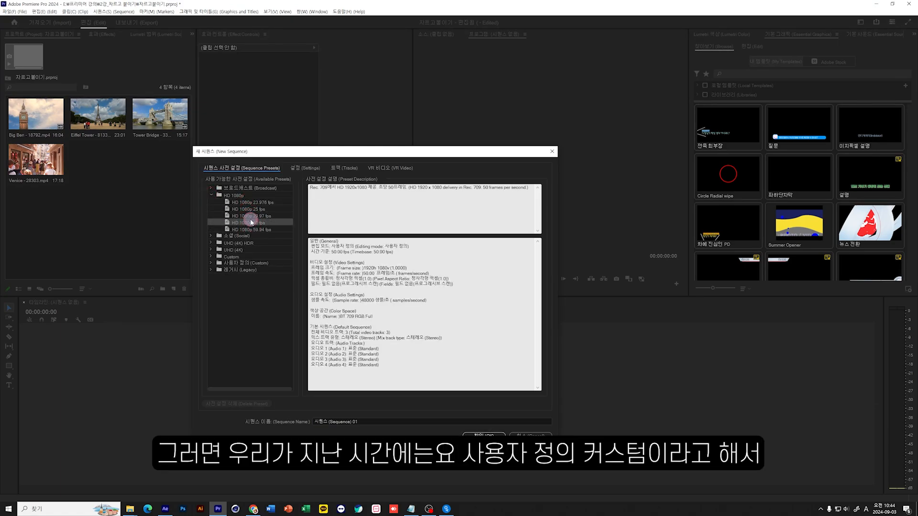
click(247, 216)
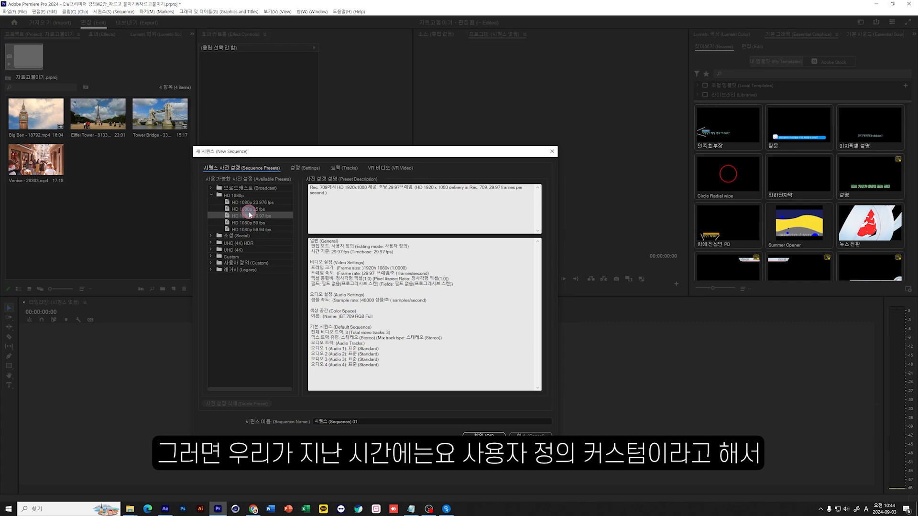
click(211, 263)
click(246, 269)
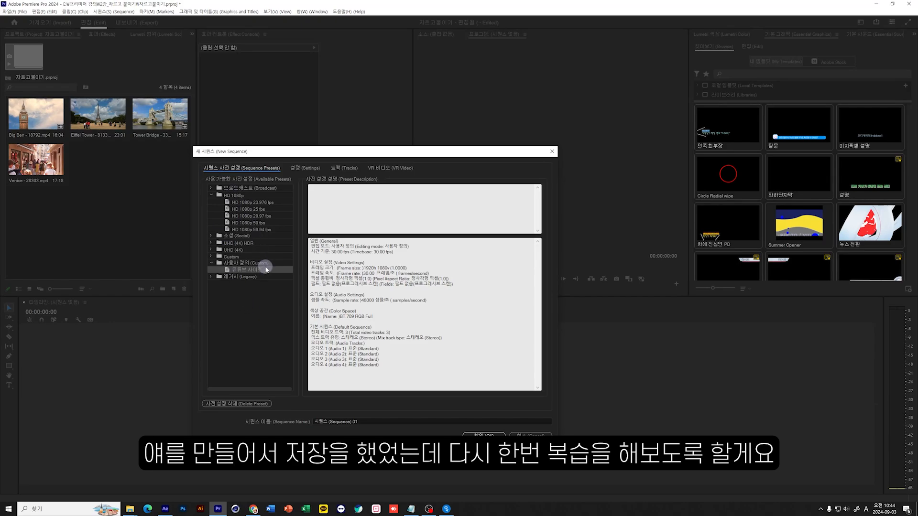
click(229, 237)
click(228, 242)
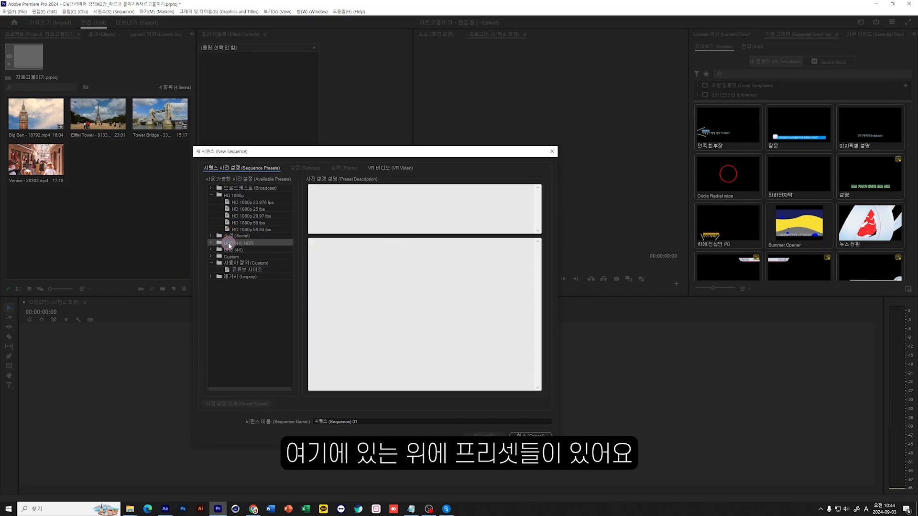
click(228, 249)
Create the sequence from the HD 1080p 29.97 fps preset with the timebase set to 30.00 frames/second, without saving a preset.
click(230, 217)
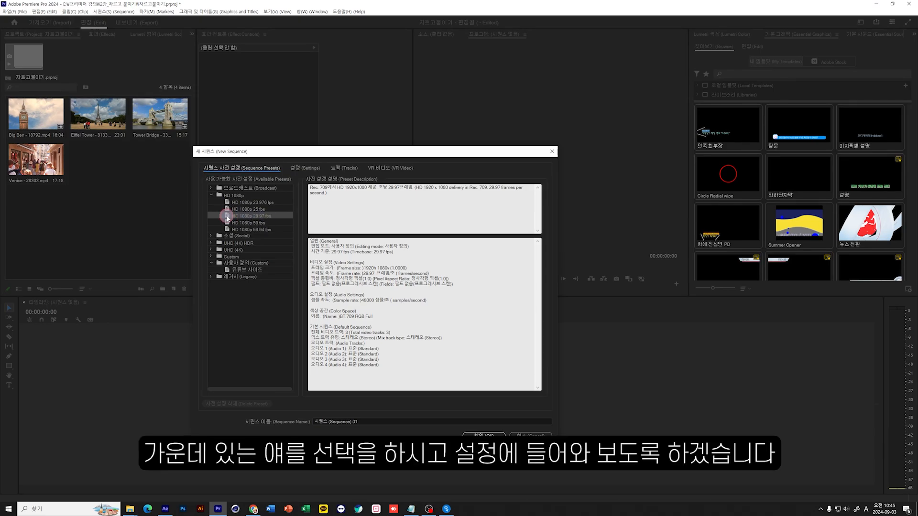
click(301, 169)
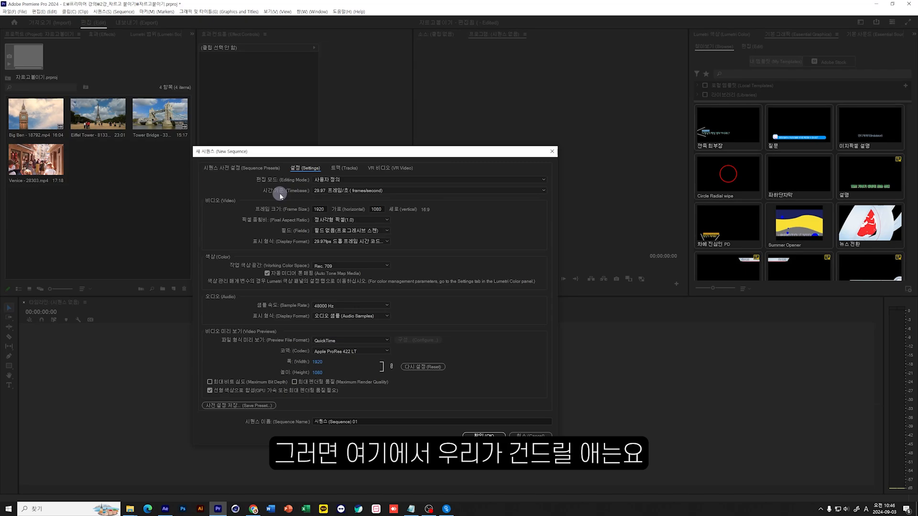
click(367, 191)
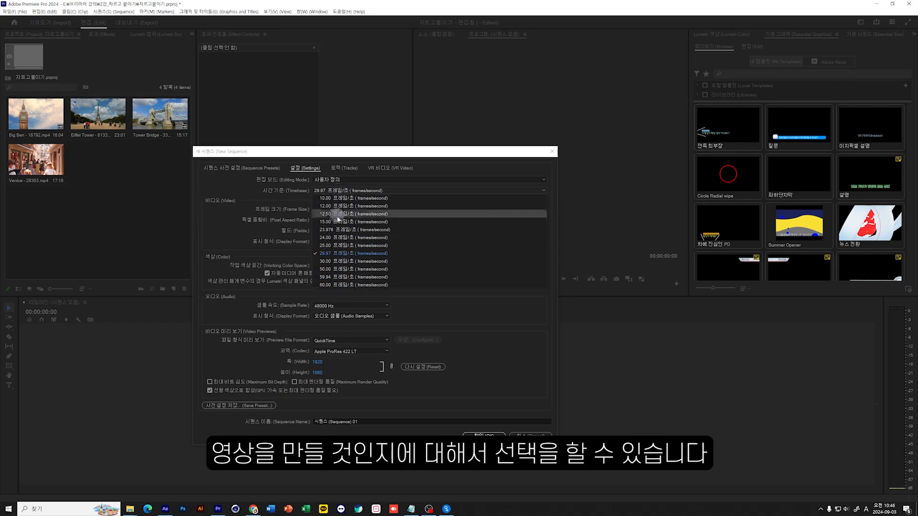
click(340, 262)
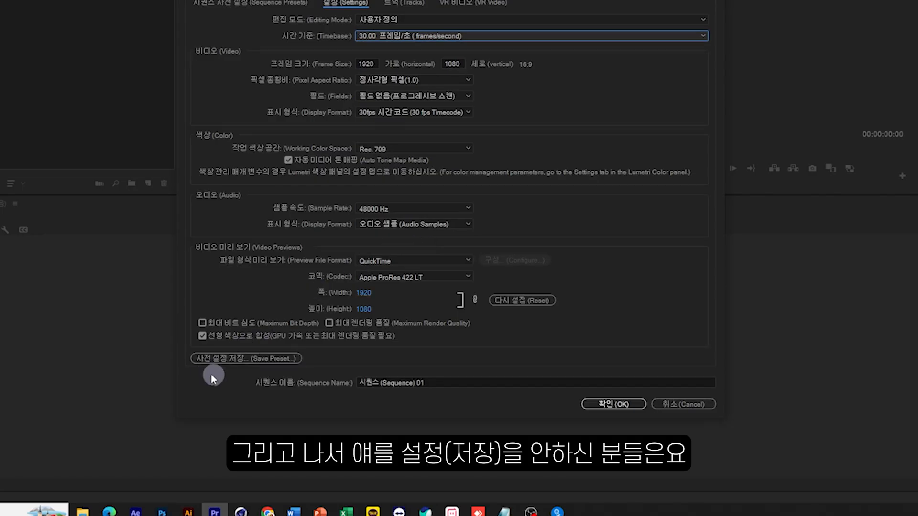
click(263, 357)
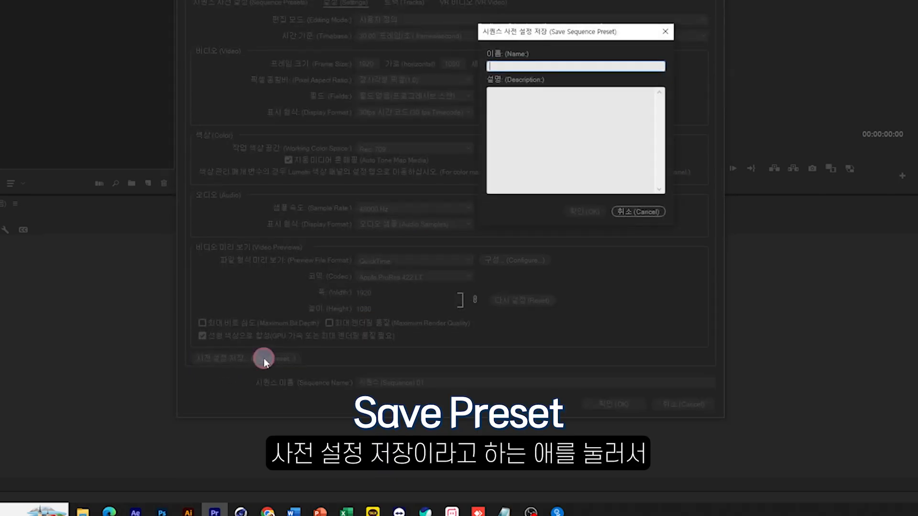
click(644, 208)
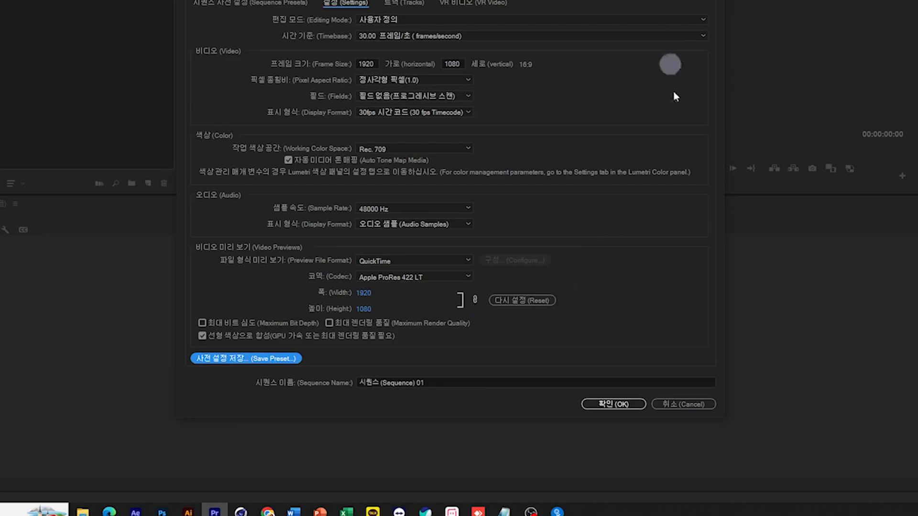
click(609, 404)
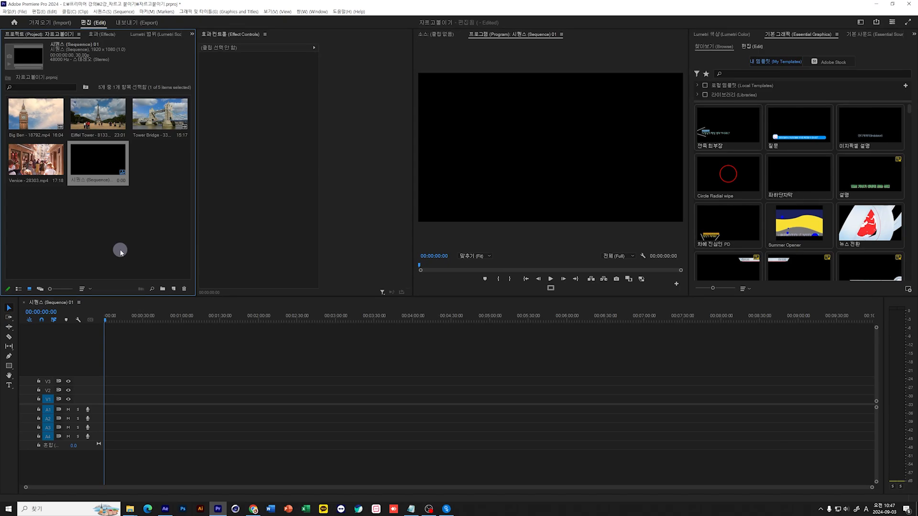
Place the Tower Bridge clip at the start of V1 in the new sequence, keeping the existing sequence settings.
click(162, 107)
click(161, 108)
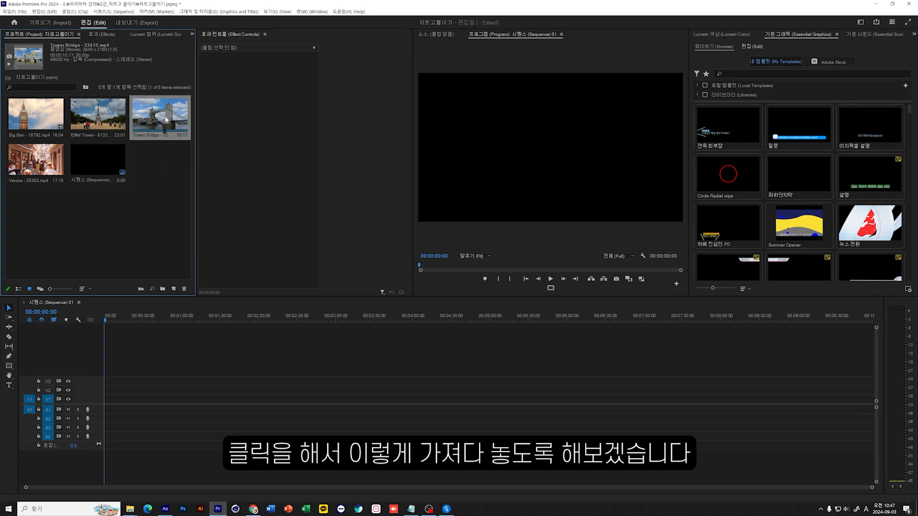
drag(166, 119, 90, 403)
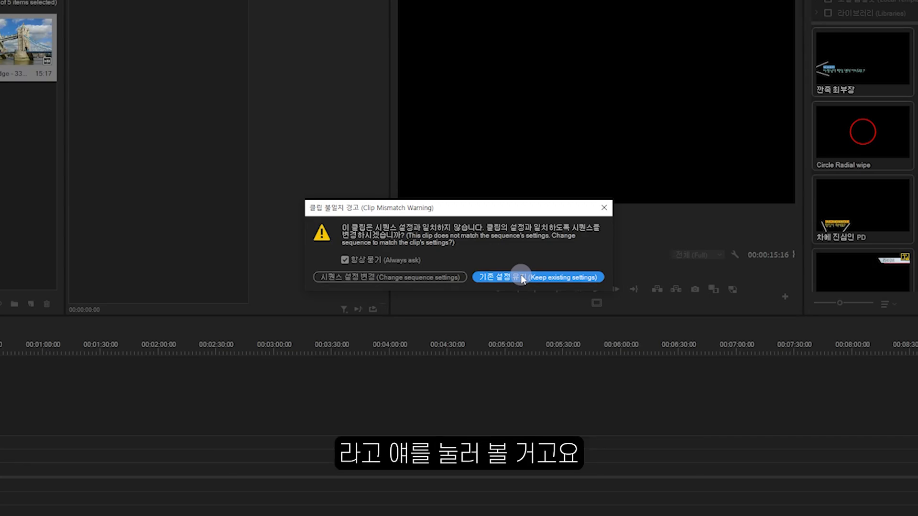
click(364, 279)
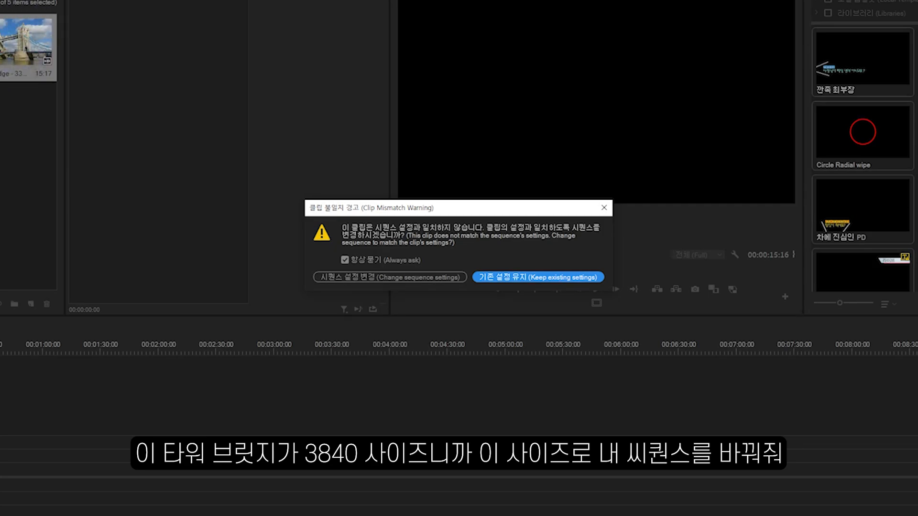
click(407, 279)
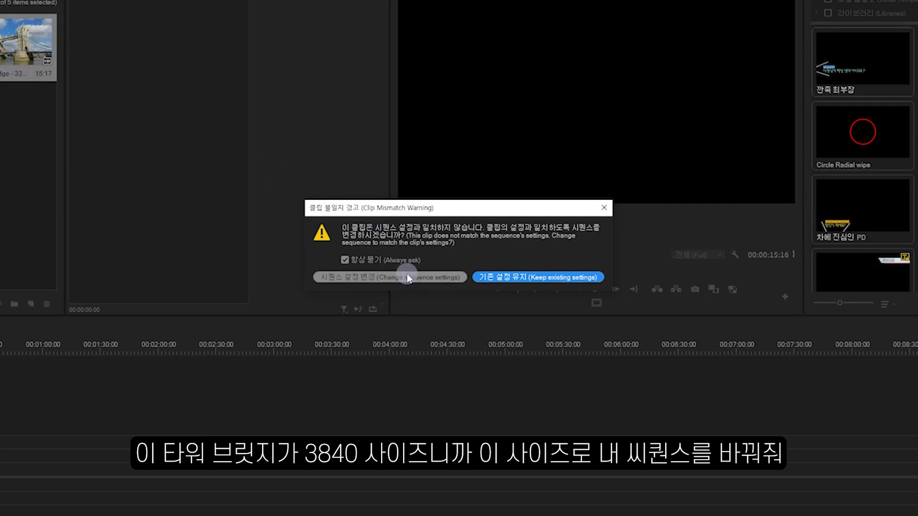
click(505, 280)
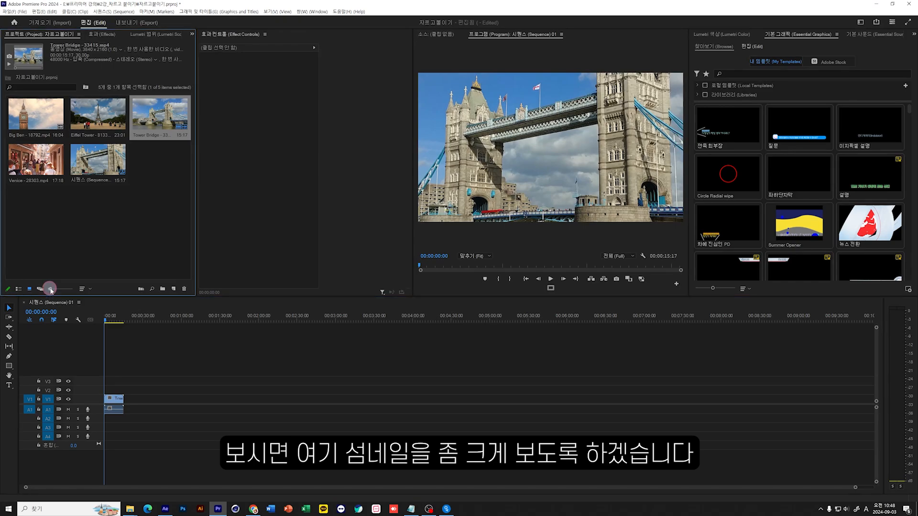
Enlarge the project thumbnails and compare the original Tower Bridge clip with its framing in the sequence.
drag(50, 288, 62, 290)
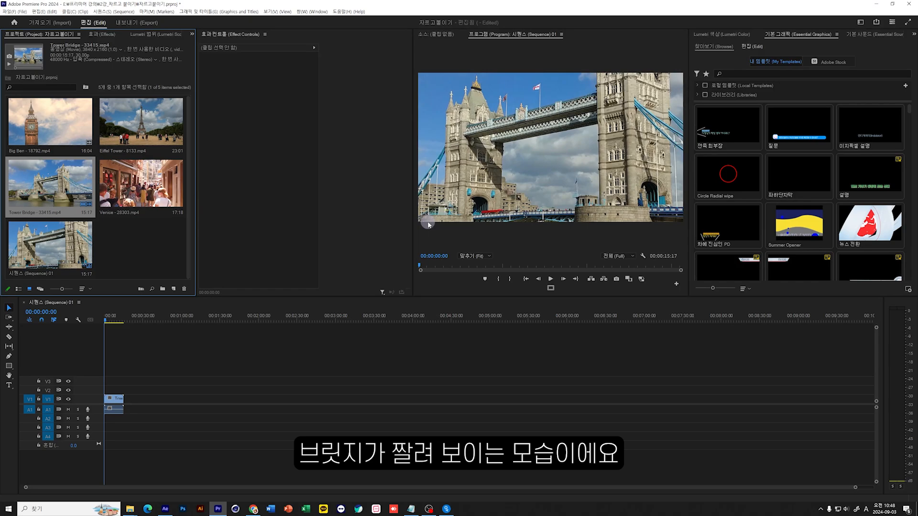
click(511, 161)
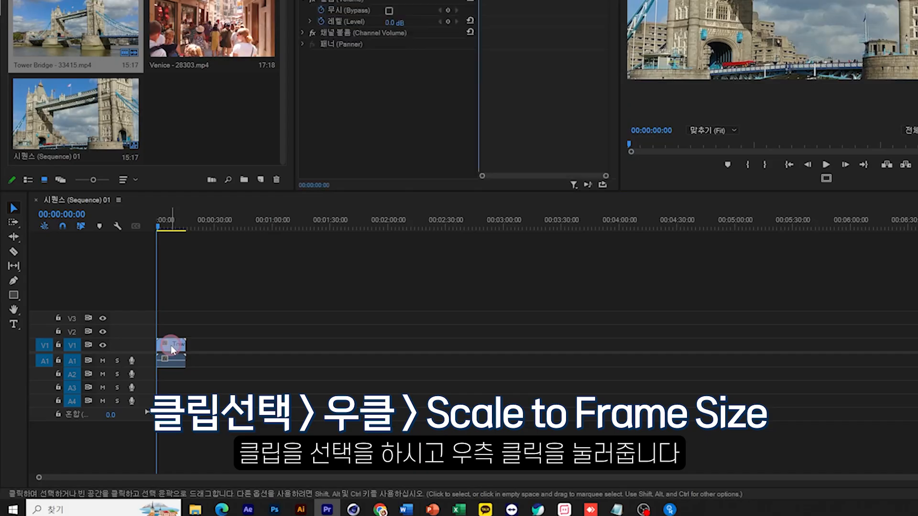
Fit the Tower Bridge clip in the sequence to the frame with Scale to Frame Size.
click(114, 402)
right_click(172, 349)
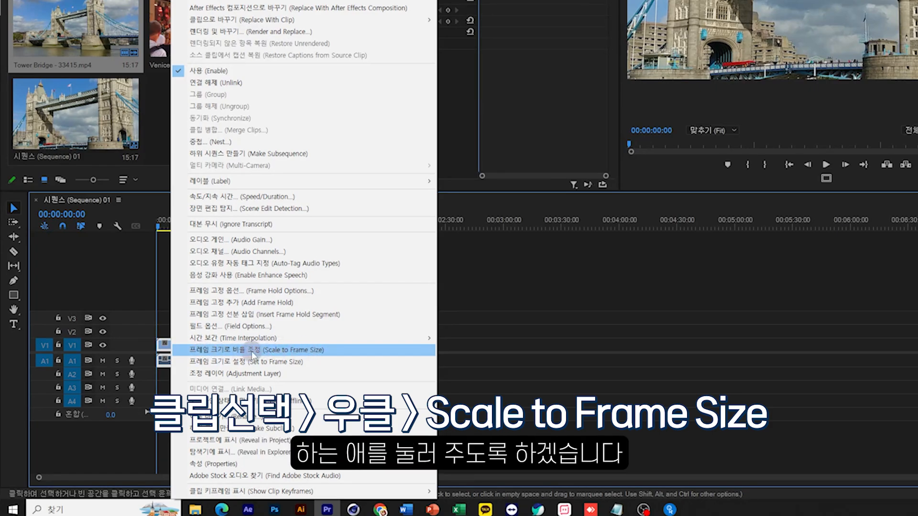
click(252, 354)
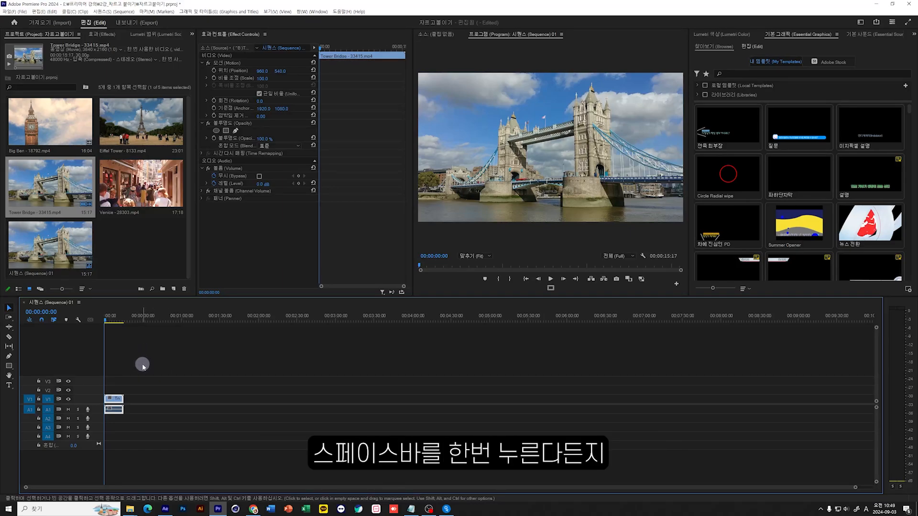
Play the sequence to check the Tower Bridge clip, stop playback and return the playhead to the start.
key(space)
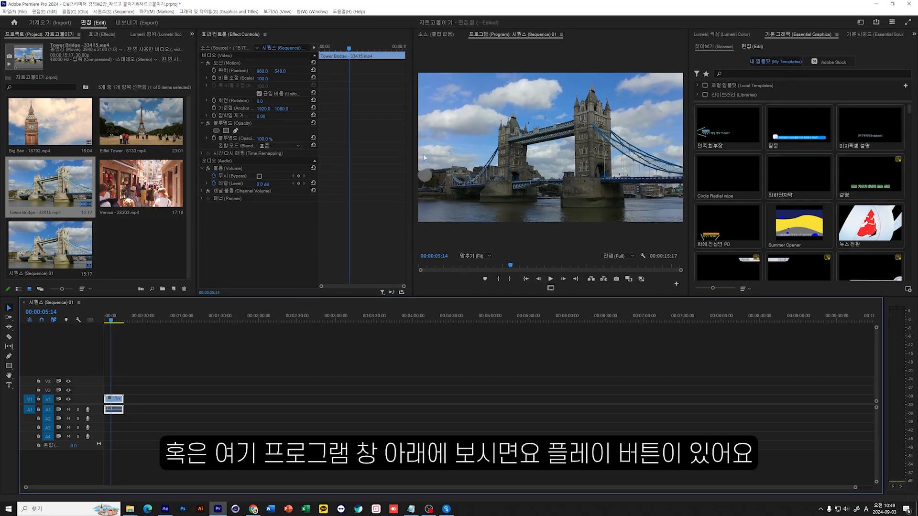
click(550, 279)
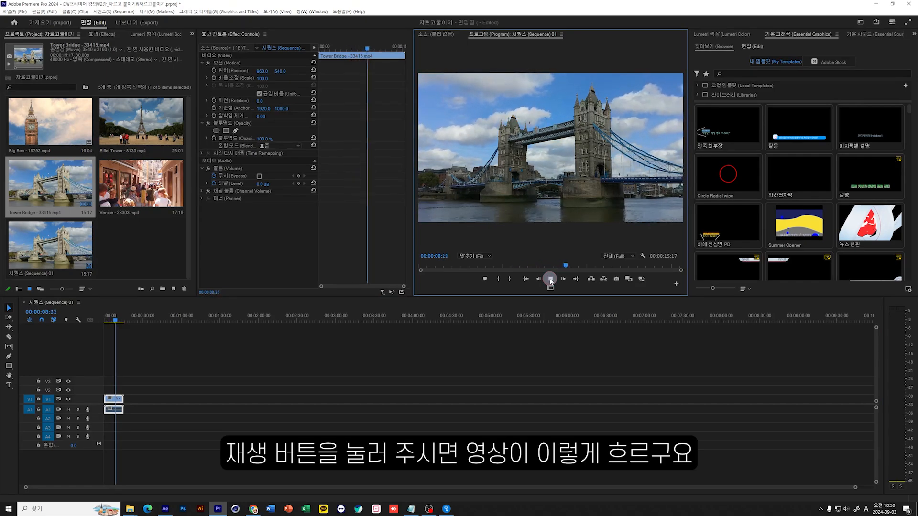
click(550, 280)
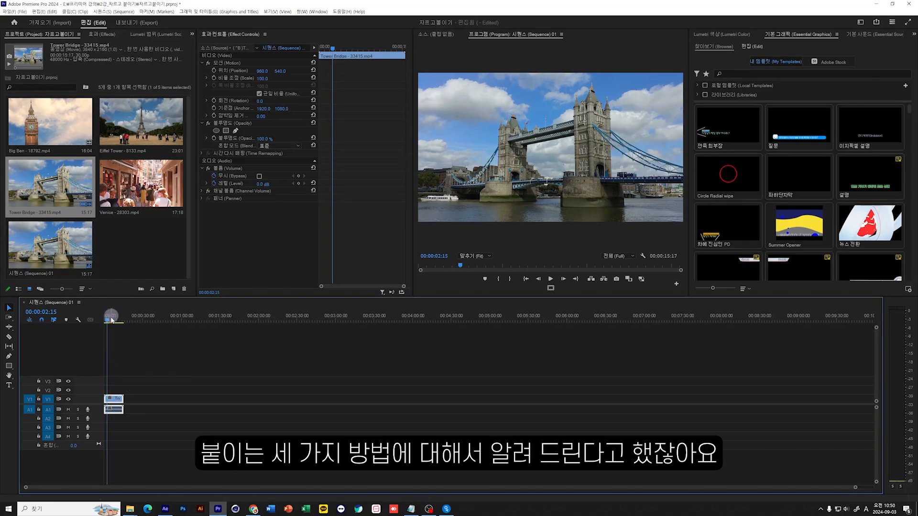
drag(107, 322, 56, 340)
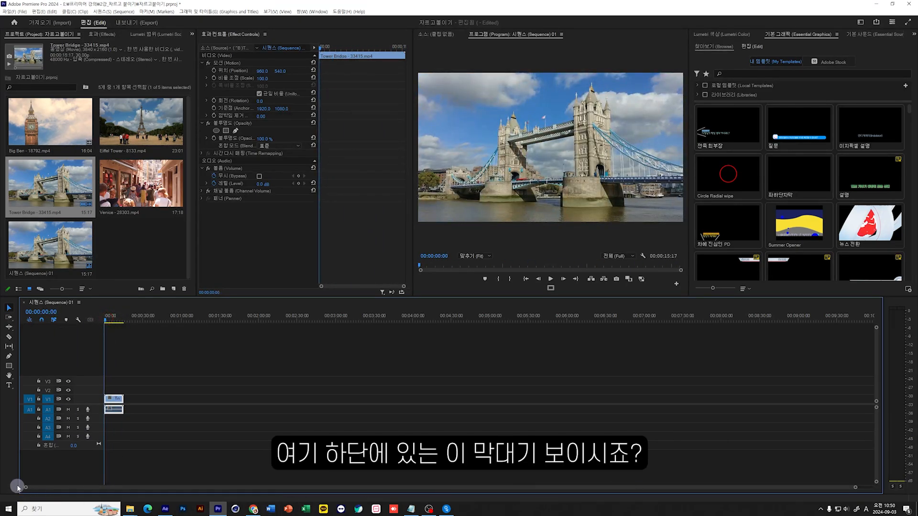
Play and scrub through the Tower Bridge clip, and place the playhead at the cut point 00:00:10:21.
mouse_move(35, 492)
mouse_down()
mouse_move(40, 478)
mouse_move(34, 493)
mouse_up()
mouse_move(859, 495)
mouse_down()
mouse_move(842, 476)
mouse_move(850, 497)
mouse_up()
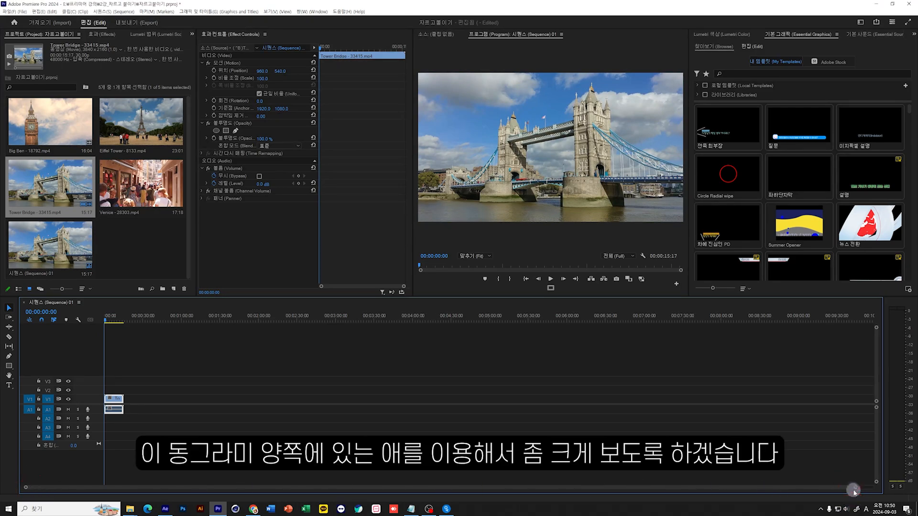
drag(856, 488, 484, 492)
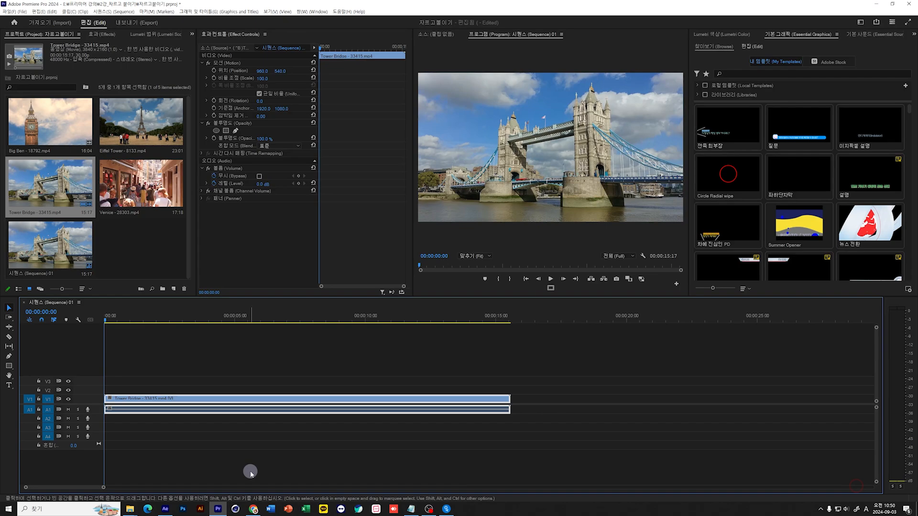
click(158, 358)
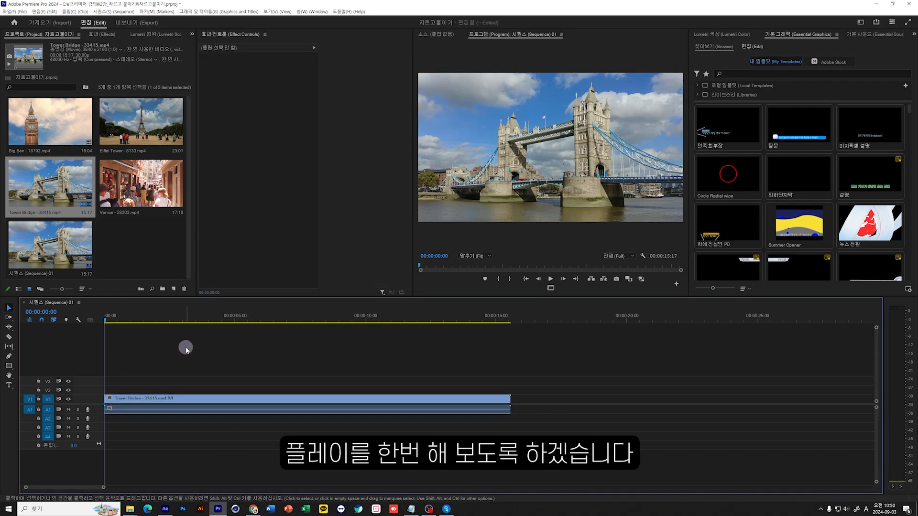
key(space)
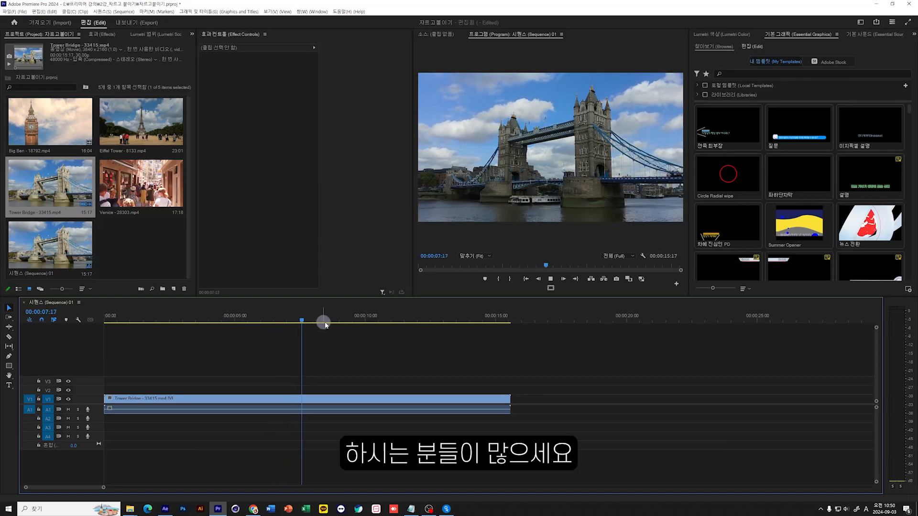
click(255, 318)
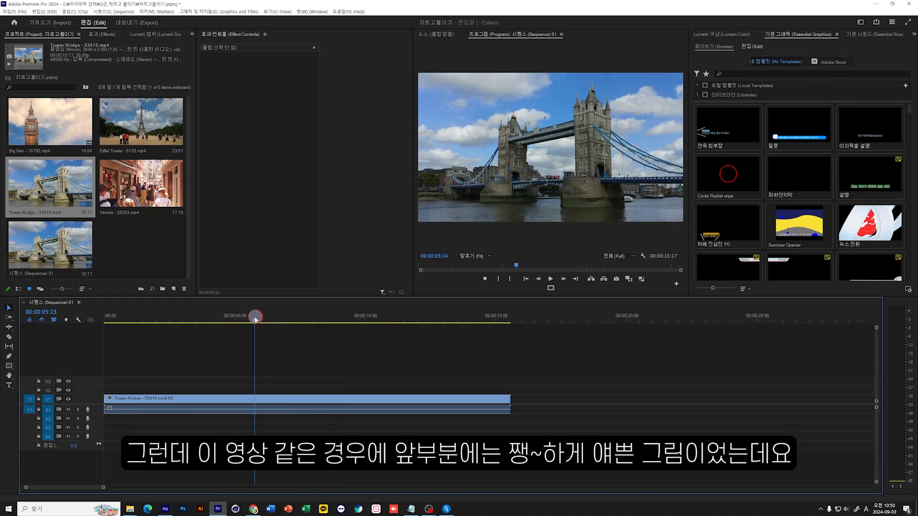
drag(255, 317, 105, 319)
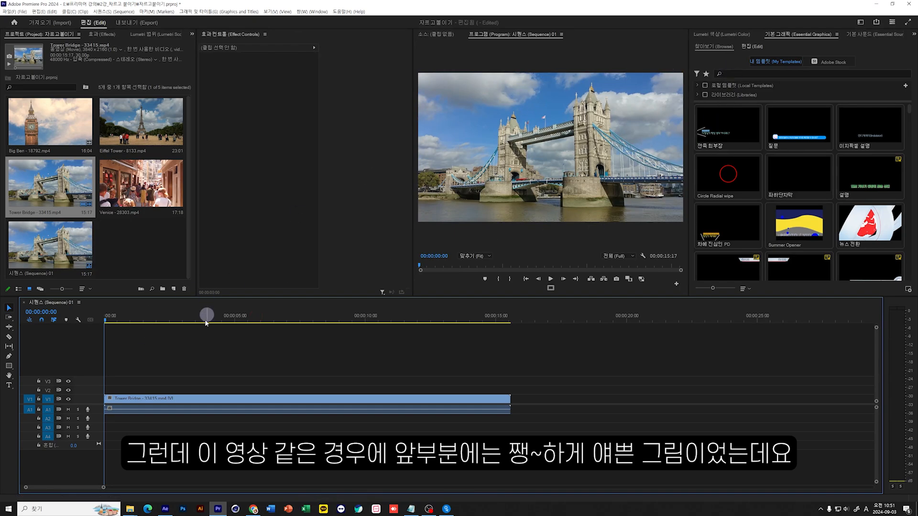
drag(204, 316, 281, 322)
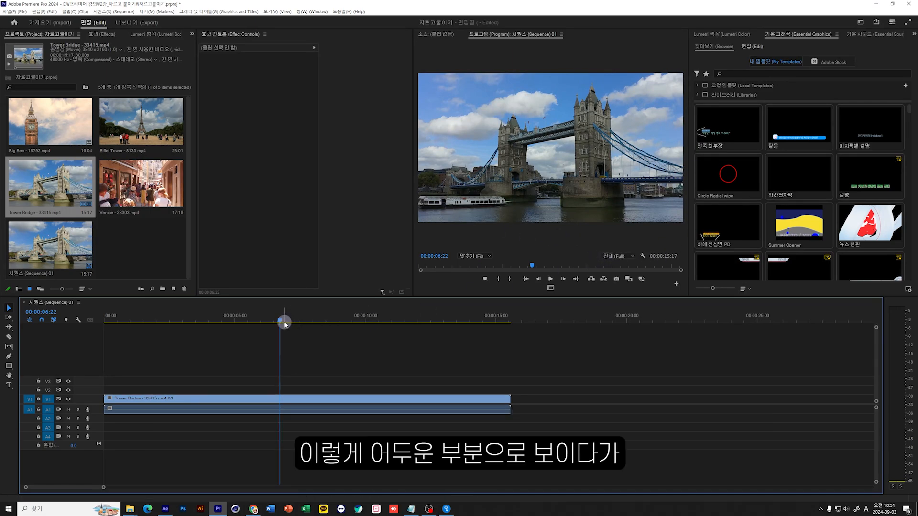
drag(283, 320, 420, 354)
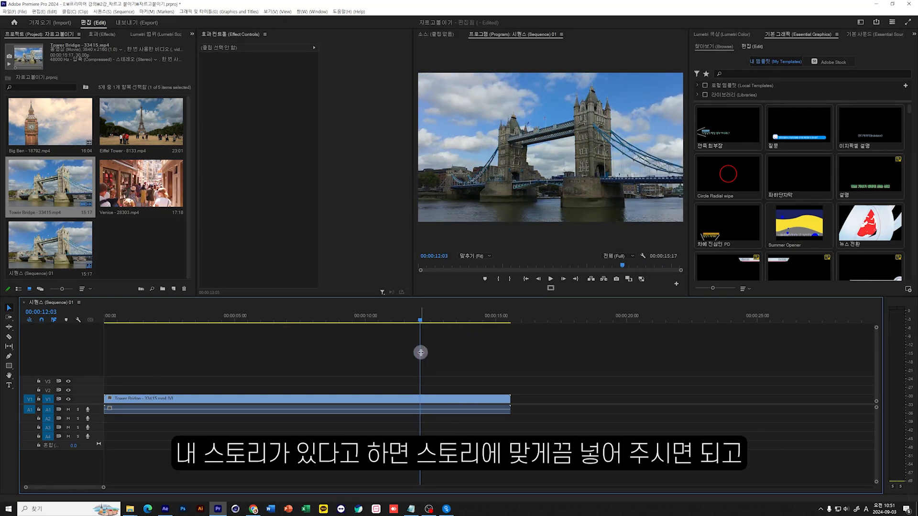
drag(419, 319, 383, 332)
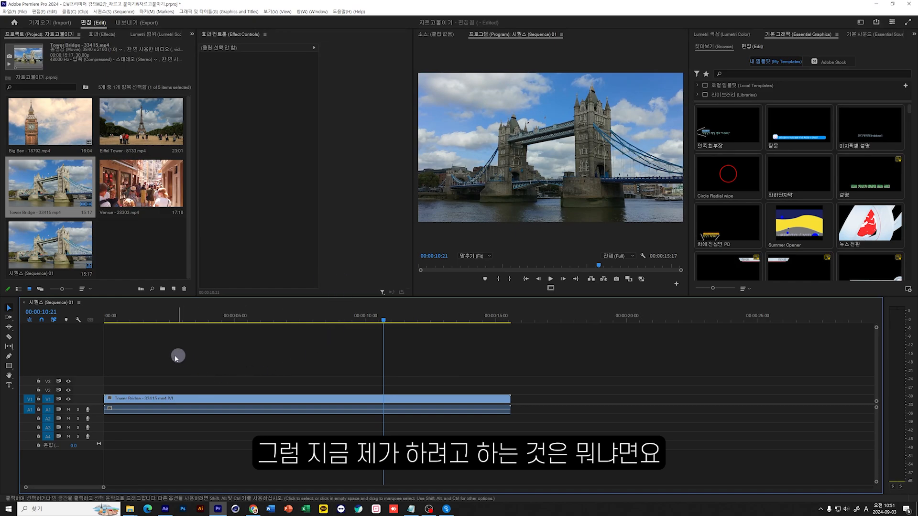
mouse_move(97, 379)
mouse_down()
mouse_move(328, 444)
mouse_move(380, 433)
mouse_up()
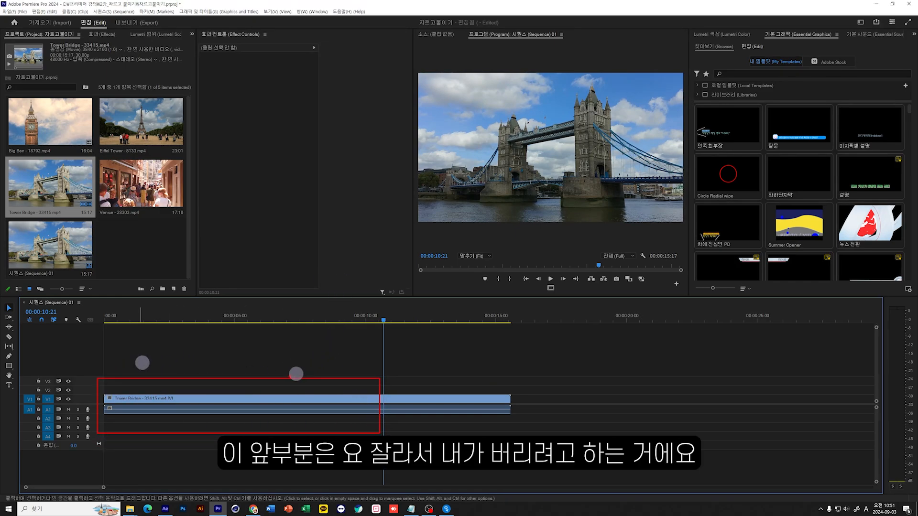
drag(260, 365, 207, 439)
drag(185, 362, 261, 435)
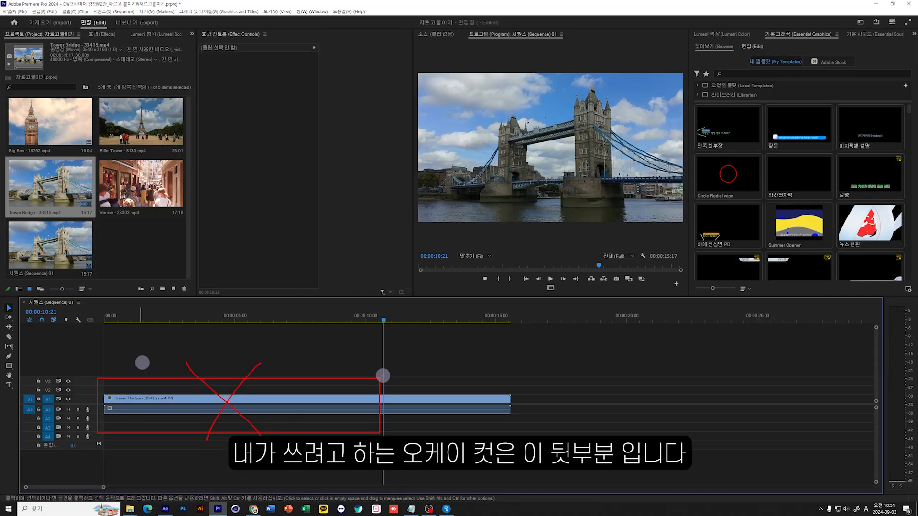
mouse_move(383, 375)
mouse_down()
mouse_move(472, 434)
mouse_move(513, 434)
mouse_up()
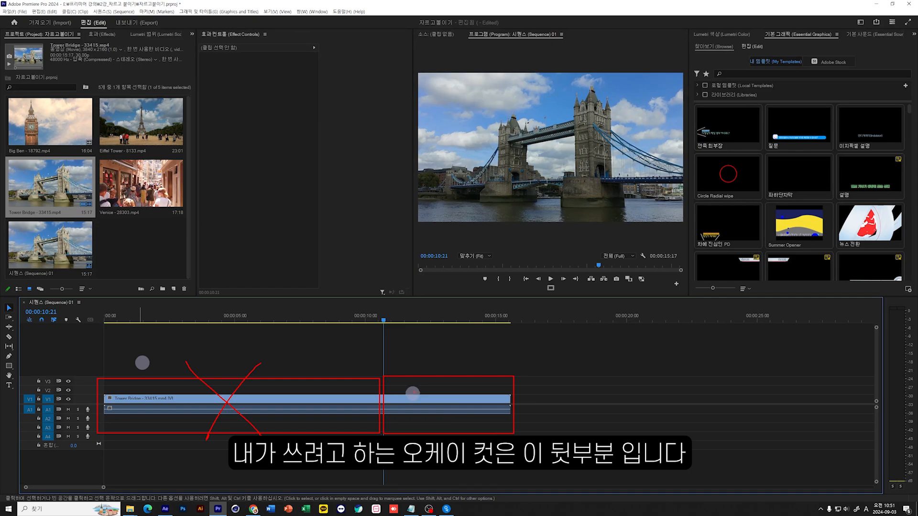
mouse_move(413, 393)
mouse_down()
mouse_move(407, 386)
mouse_move(463, 395)
mouse_up()
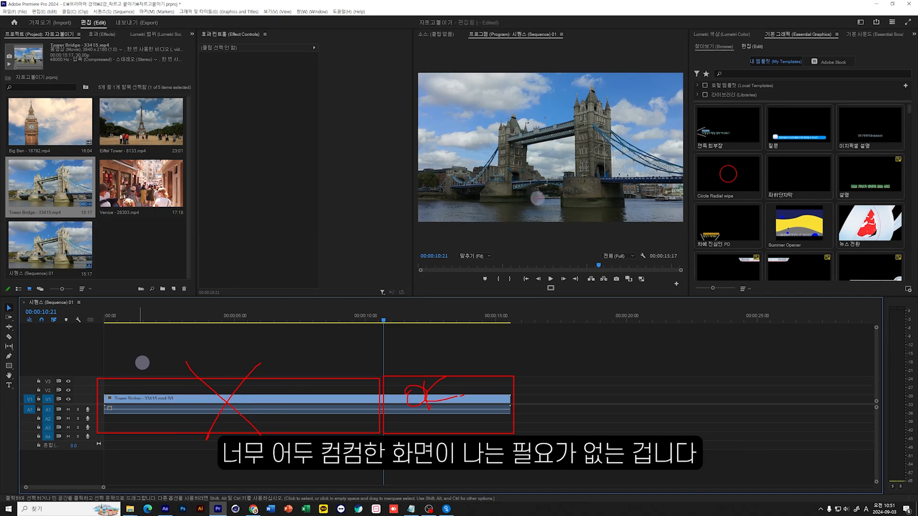
mouse_move(575, 177)
mouse_down()
mouse_move(469, 186)
mouse_move(610, 174)
mouse_move(552, 220)
mouse_up()
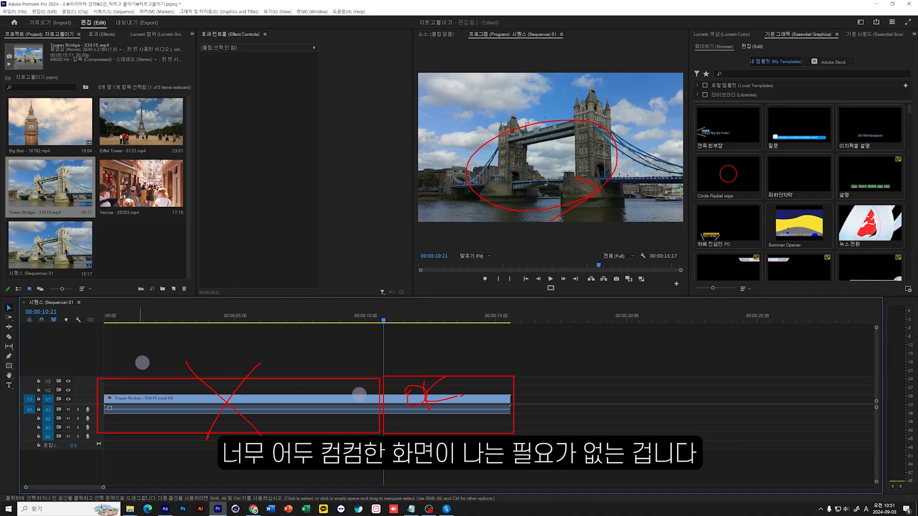
key(Escape)
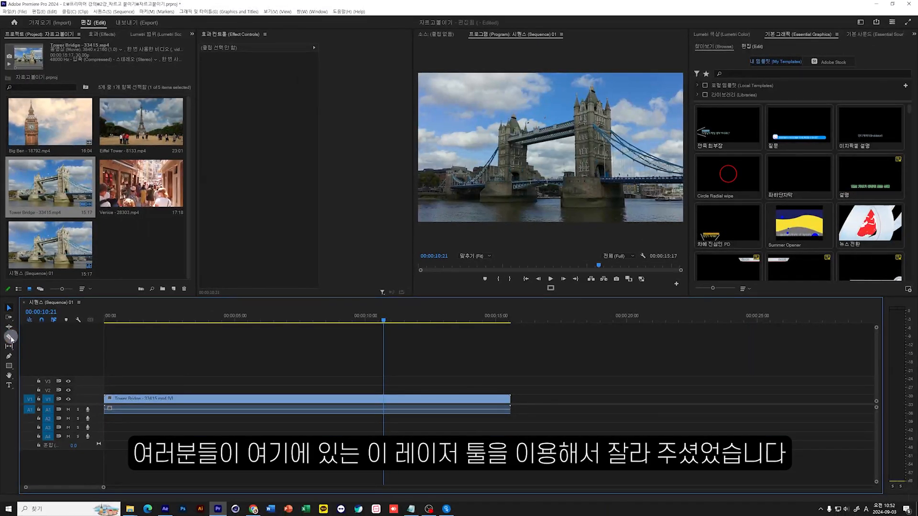
Split the Tower Bridge clip at the playhead, 00:00:10:21, with the Razor tool.
click(10, 338)
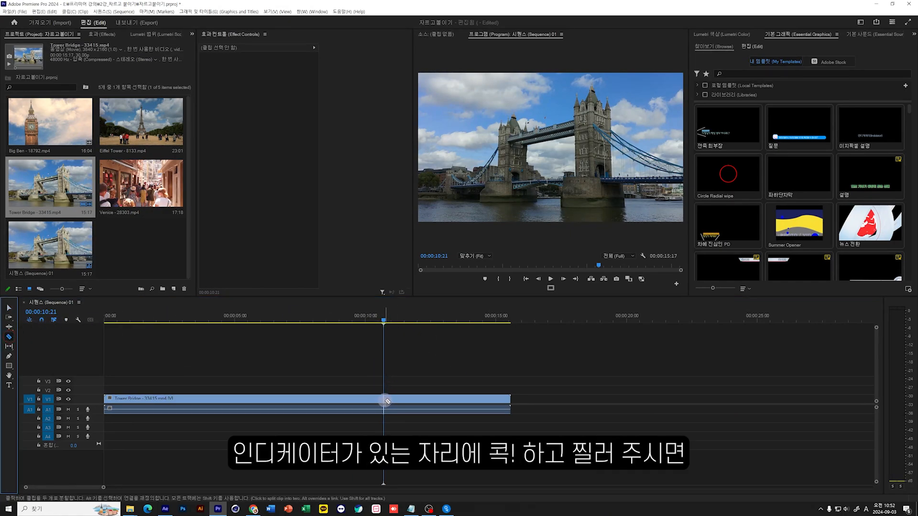
click(385, 401)
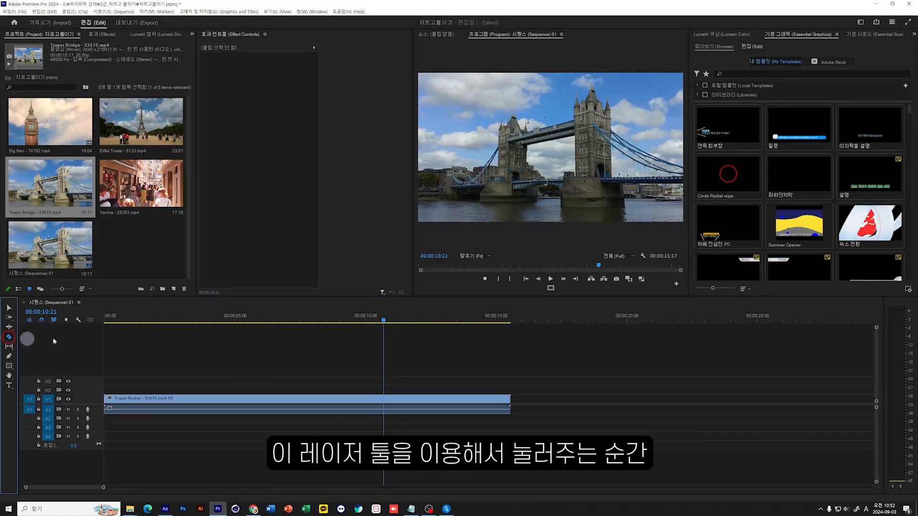
click(383, 399)
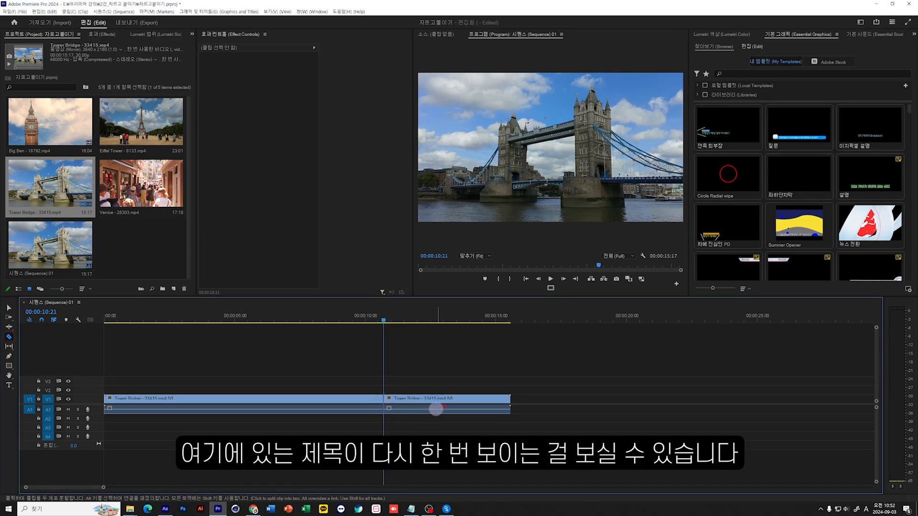
drag(436, 409, 436, 413)
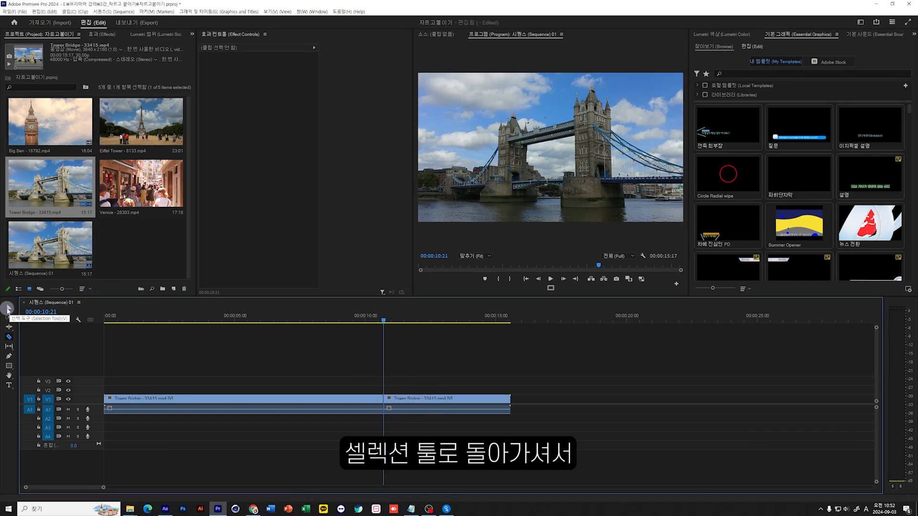
Move the second part of the split Tower Bridge clip about two seconds later with the Selection tool, and undo the move.
click(9, 308)
drag(407, 399, 462, 399)
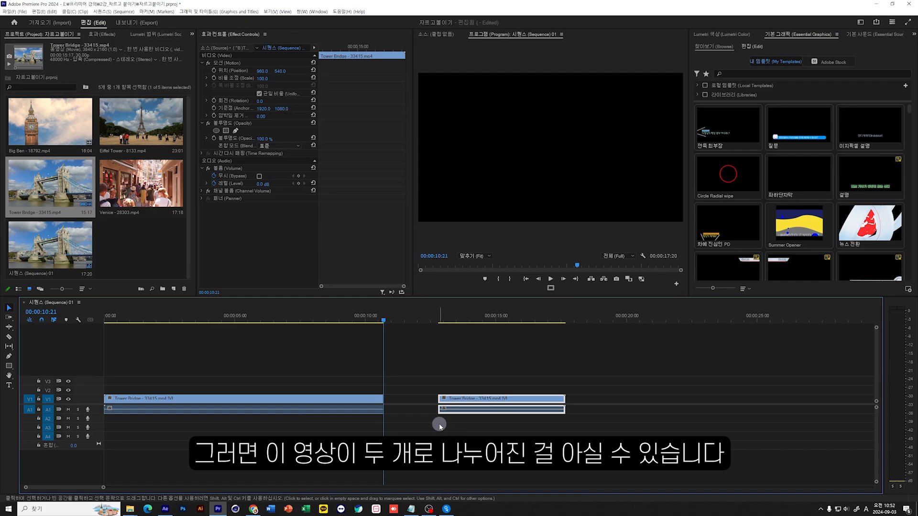
click(410, 400)
key(Delete)
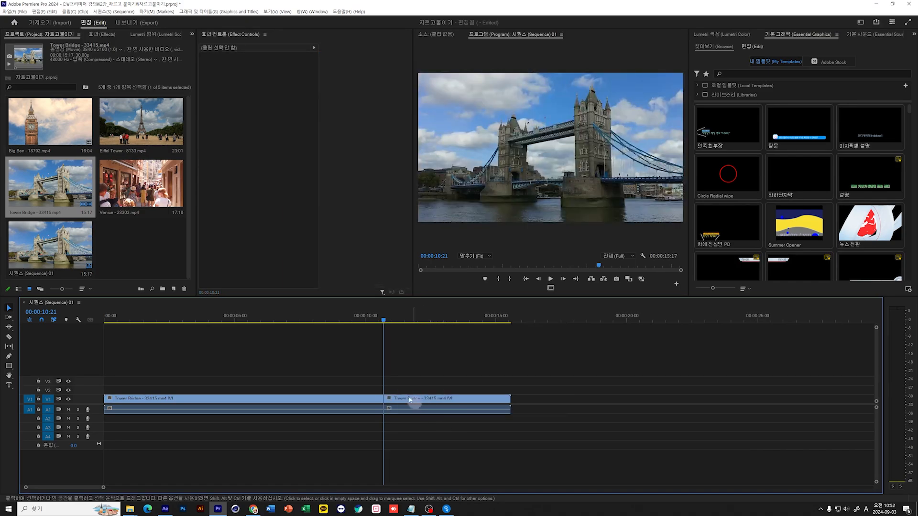
Delete the first part of the split Tower Bridge clip, leaving its place on the timeline empty.
drag(401, 328, 352, 322)
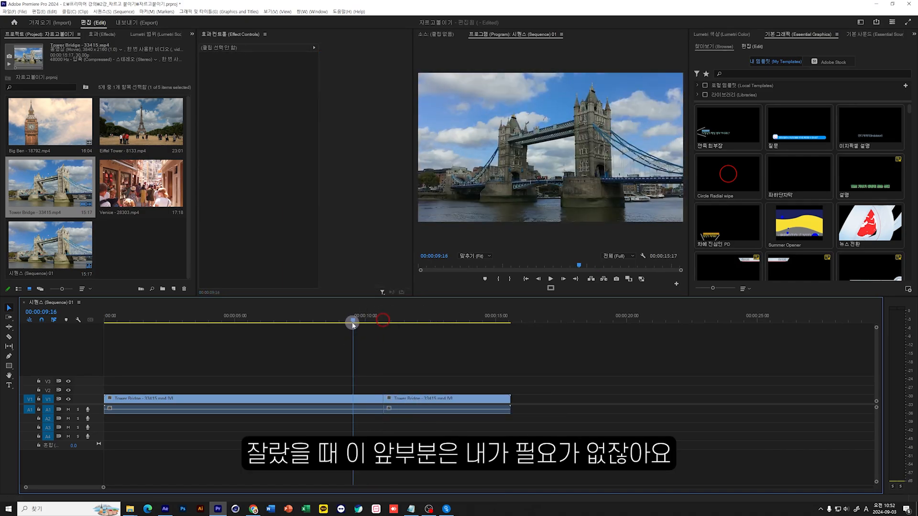
drag(300, 366, 258, 484)
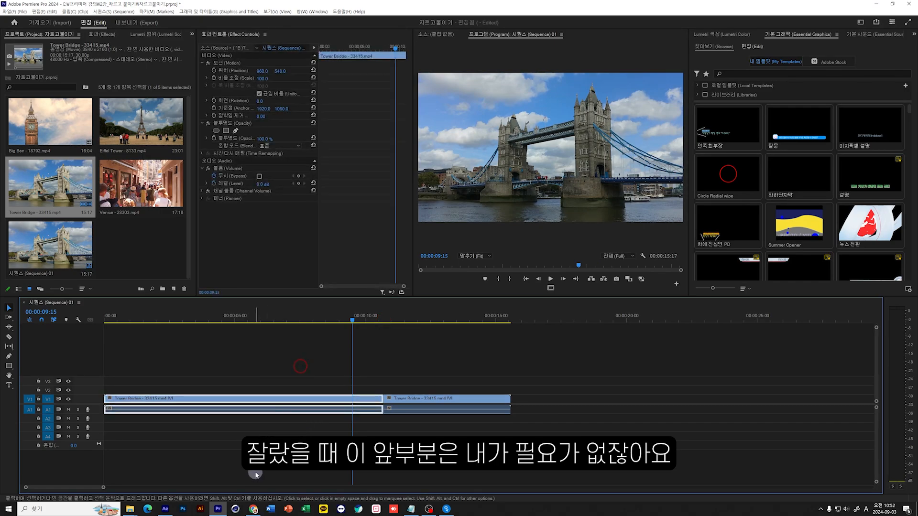
drag(297, 367, 276, 401)
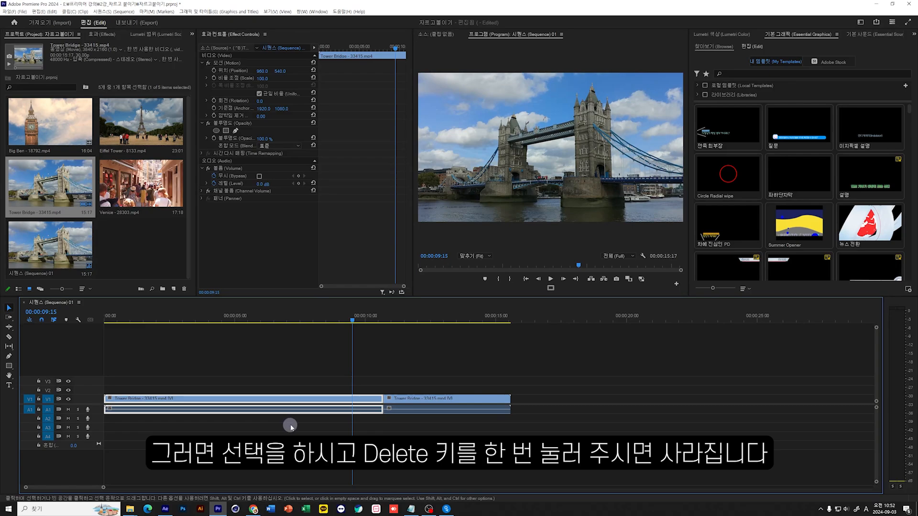
key(Delete)
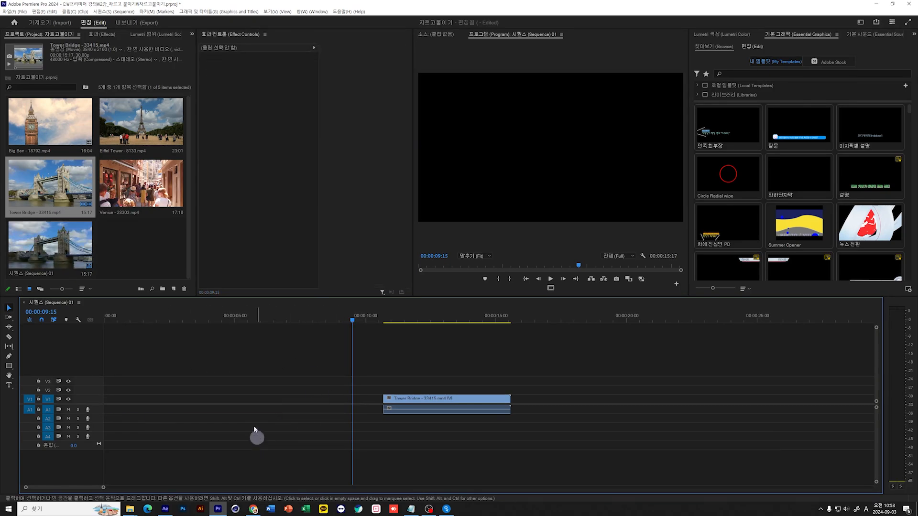
Close the gap in front of the remaining Tower Bridge clip with Ripple Delete, and undo the ripple delete.
click(260, 400)
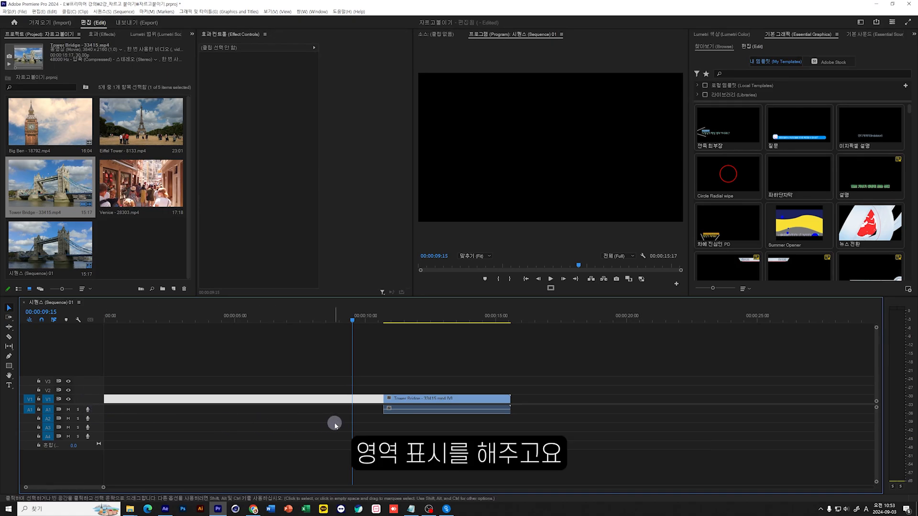
right_click(295, 404)
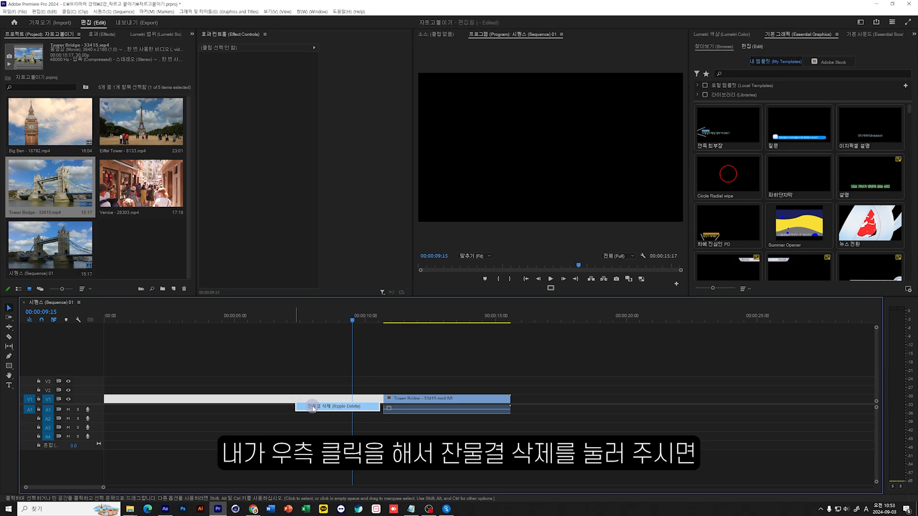
click(313, 407)
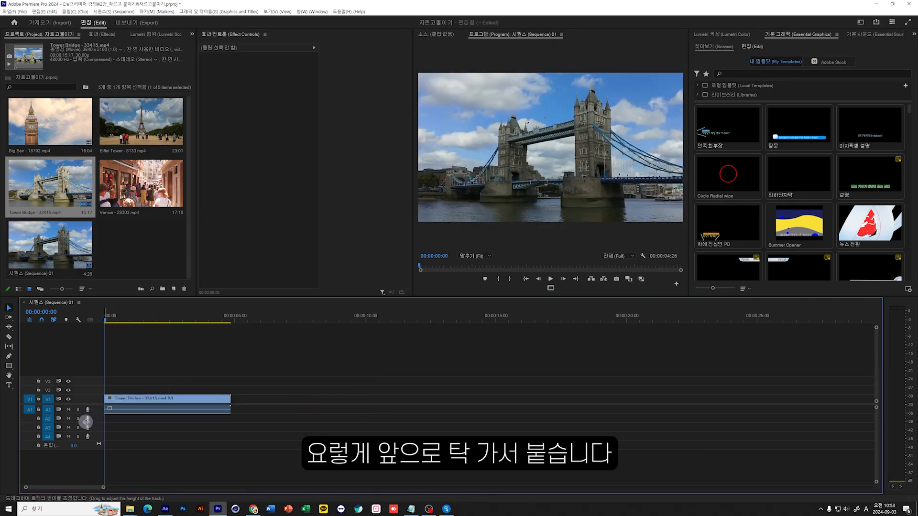
key(ctrl+z)
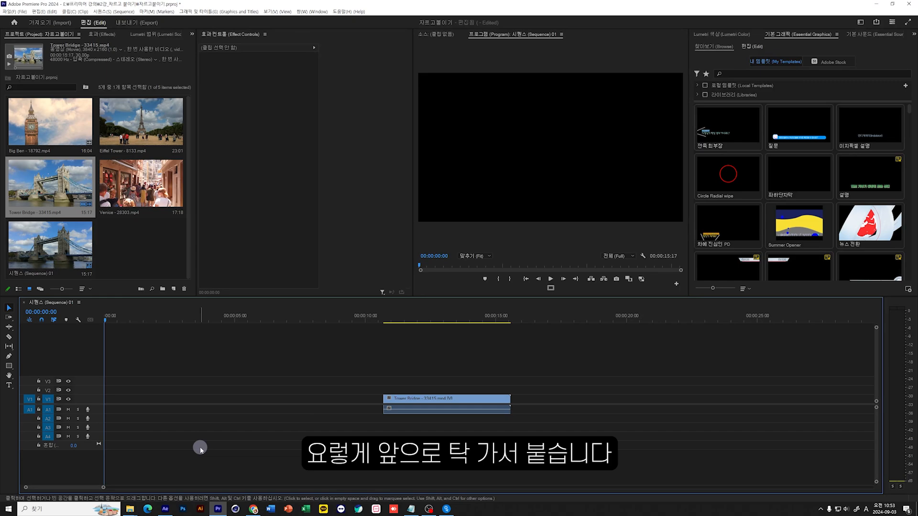
Select the empty gap in front of the remaining Tower Bridge clip on V1 and delete it.
click(293, 398)
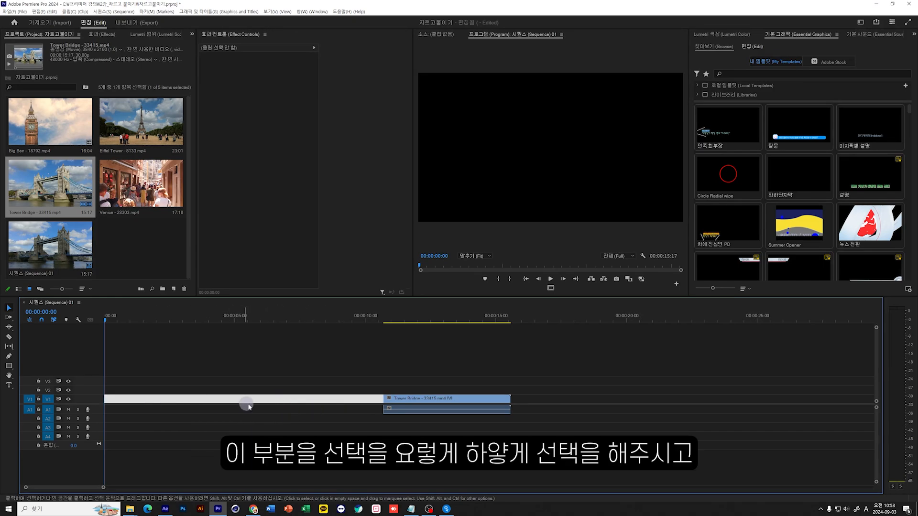
click(291, 400)
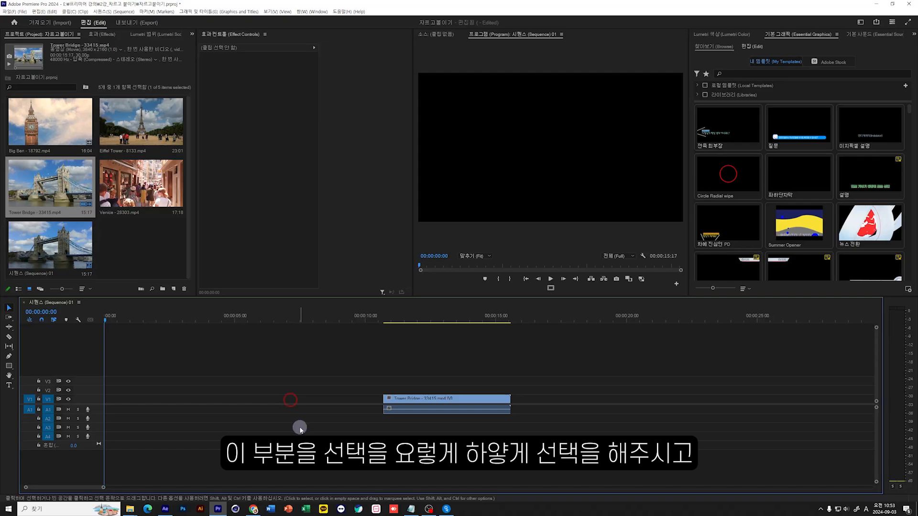
click(302, 400)
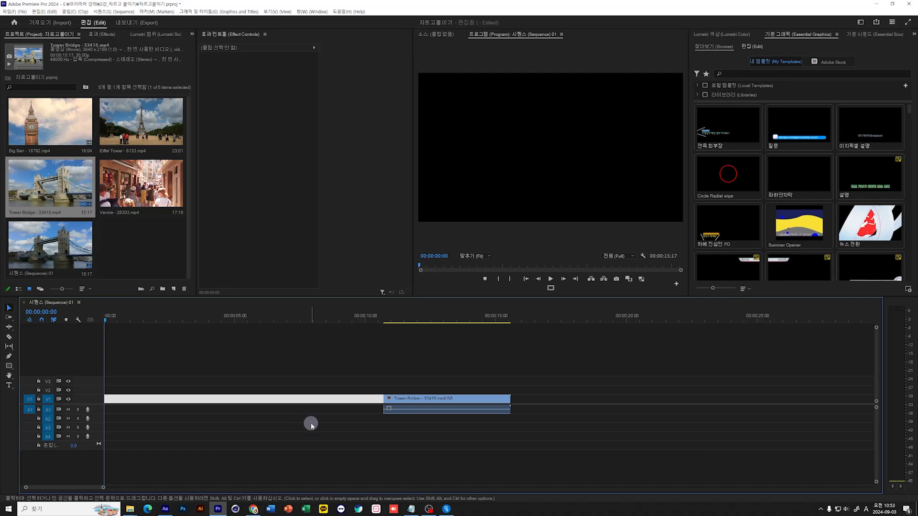
key(Delete)
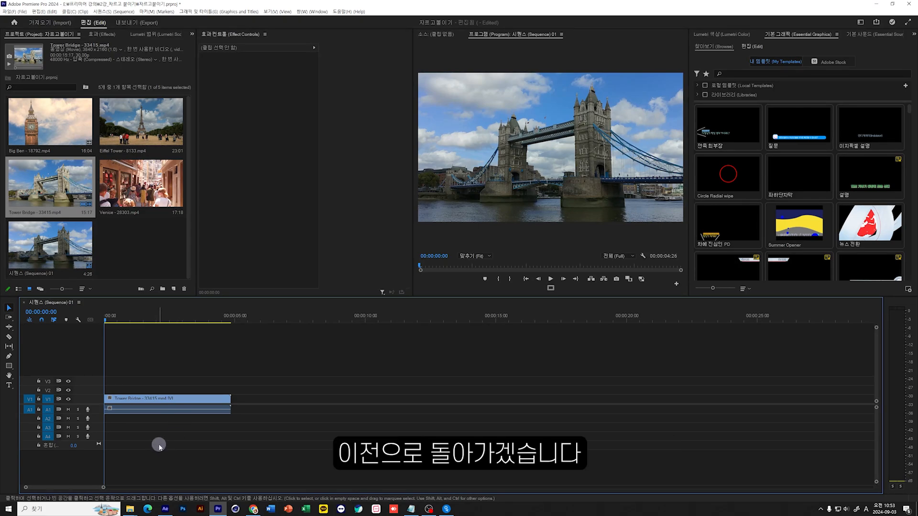
Undo the gap removal, the deletion of the first part and the split to restore the whole Tower Bridge clip.
key(ctrl+z)
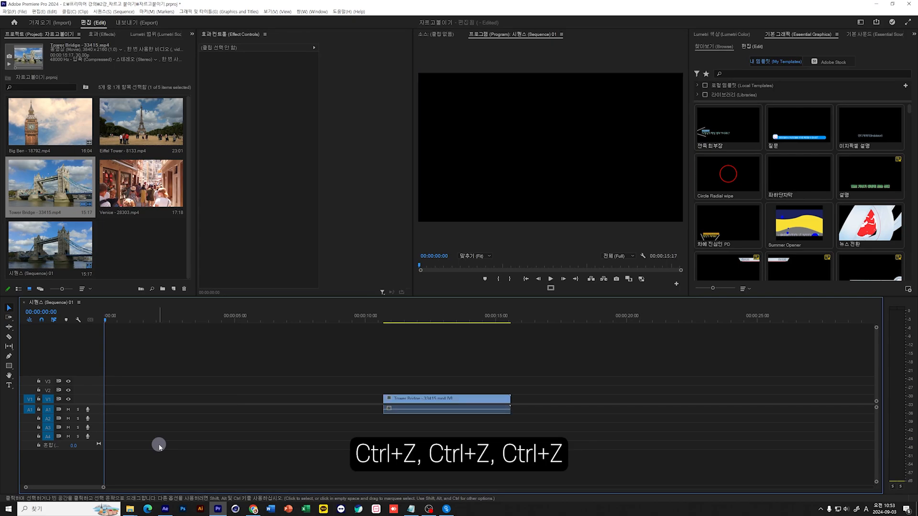
key(ctrl+z)
key(ctrl+z)
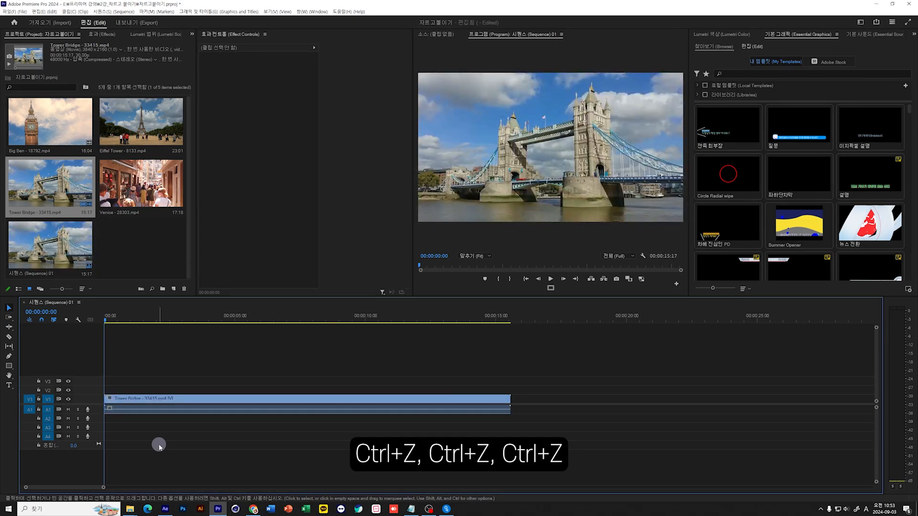
Move the playhead to 00:00:11:22 and split the Tower Bridge clip there with Add Edit.
drag(231, 318, 410, 334)
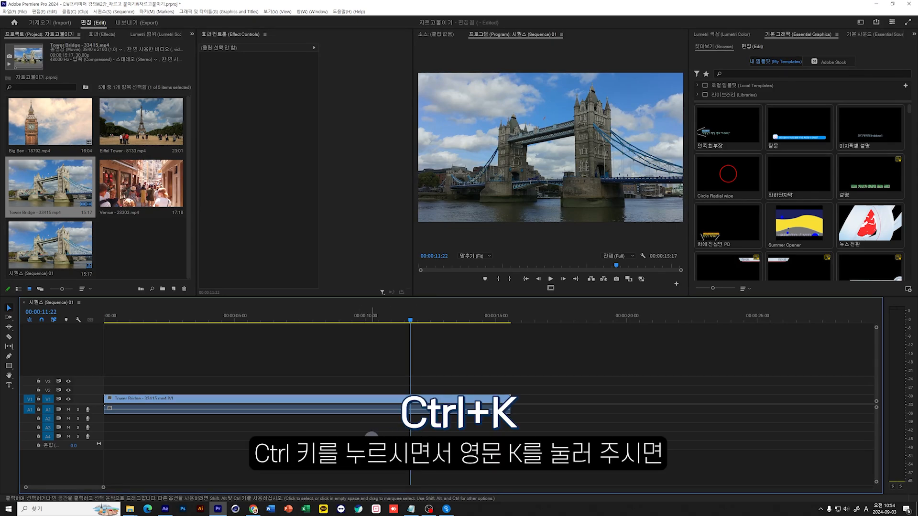
key(ctrl+k)
click(427, 400)
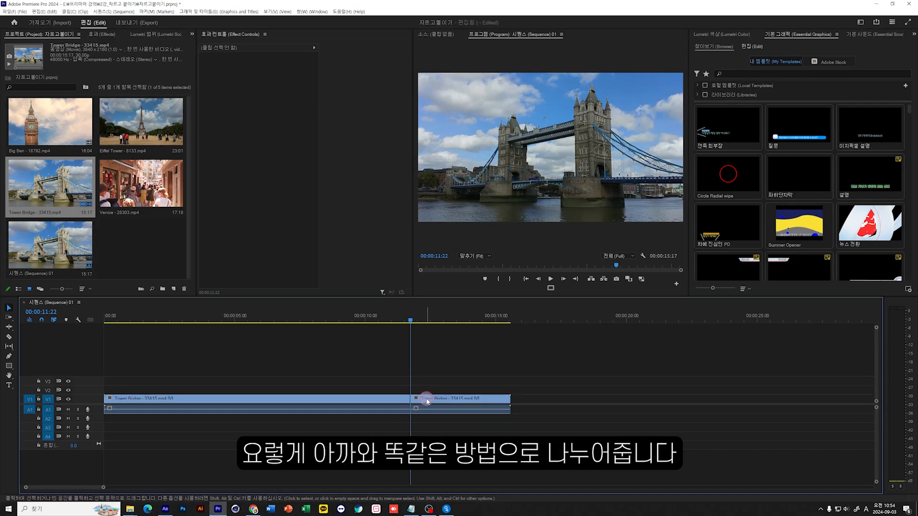
Move the second part of the Tower Bridge clip about 3.6 seconds later, and undo both the move and the split.
drag(426, 400, 521, 400)
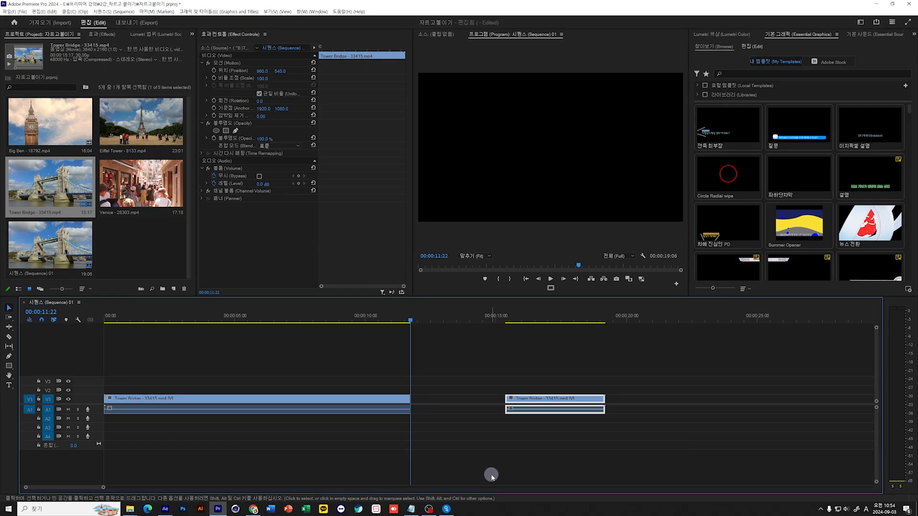
key(ctrl+z)
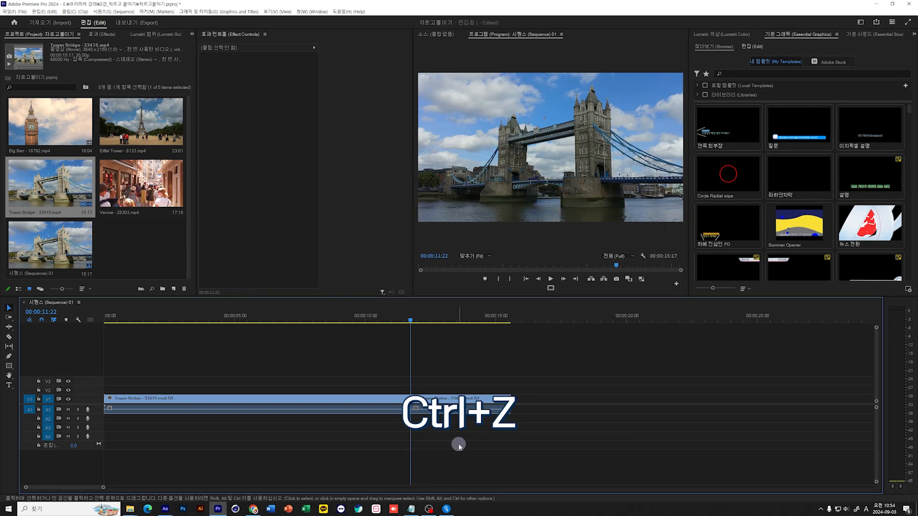
key(ctrl+z)
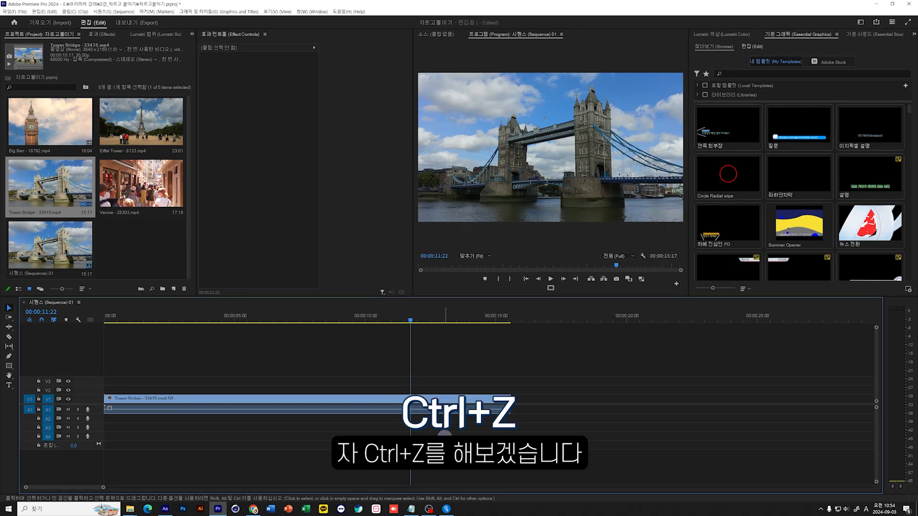
Open the Tower Bridge clip from the timeline in the Source monitor.
click(451, 397)
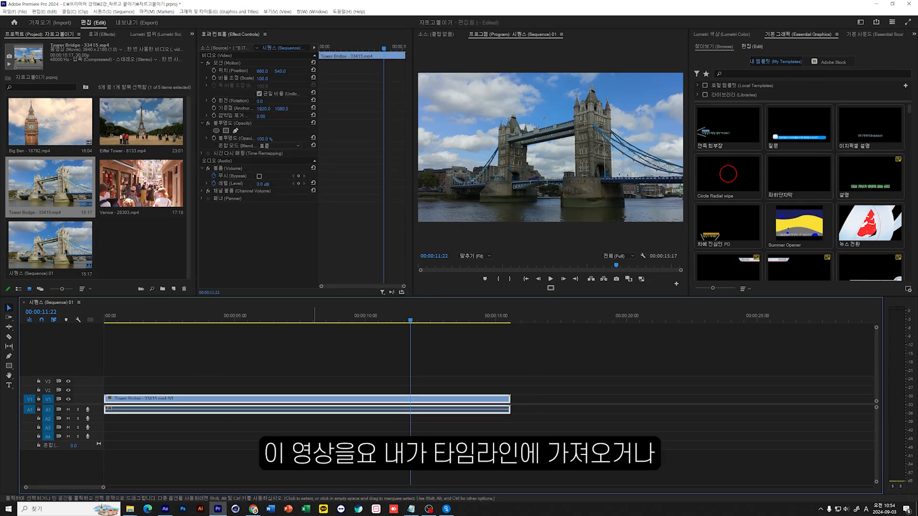
click(146, 90)
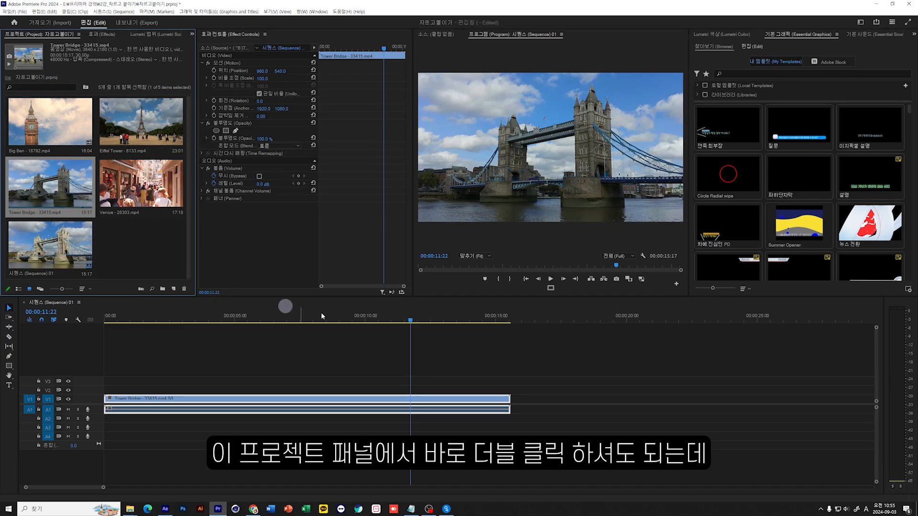
click(526, 357)
drag(527, 357, 284, 457)
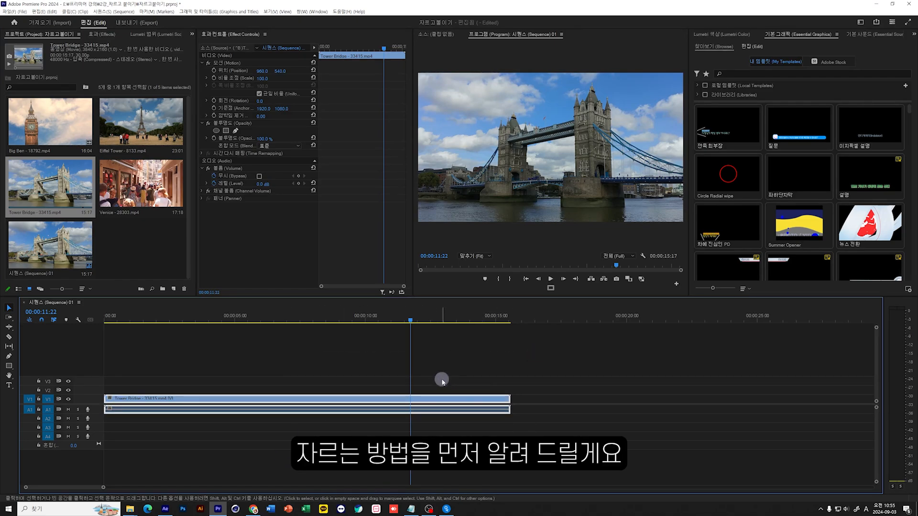
double_click(428, 399)
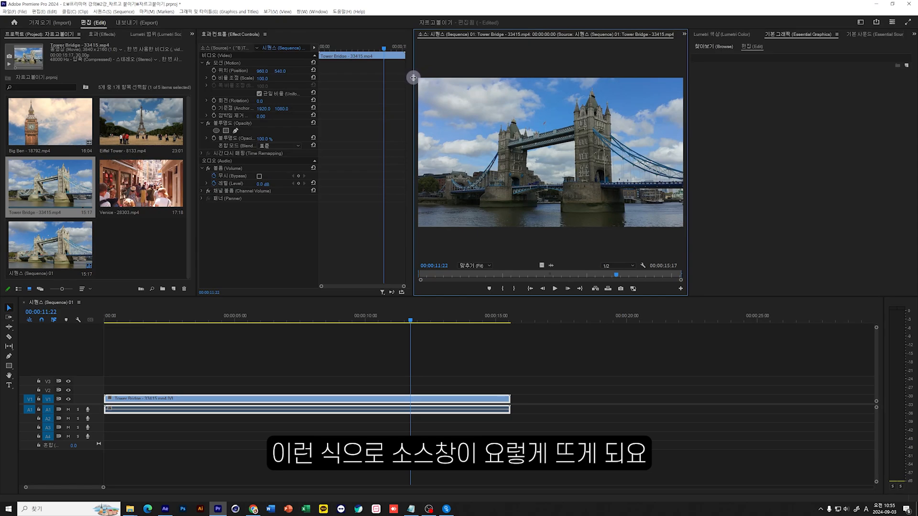
Widen the monitor area and dock the Source monitor with Effect Controls so it sits beside the Program monitor.
drag(412, 77, 347, 77)
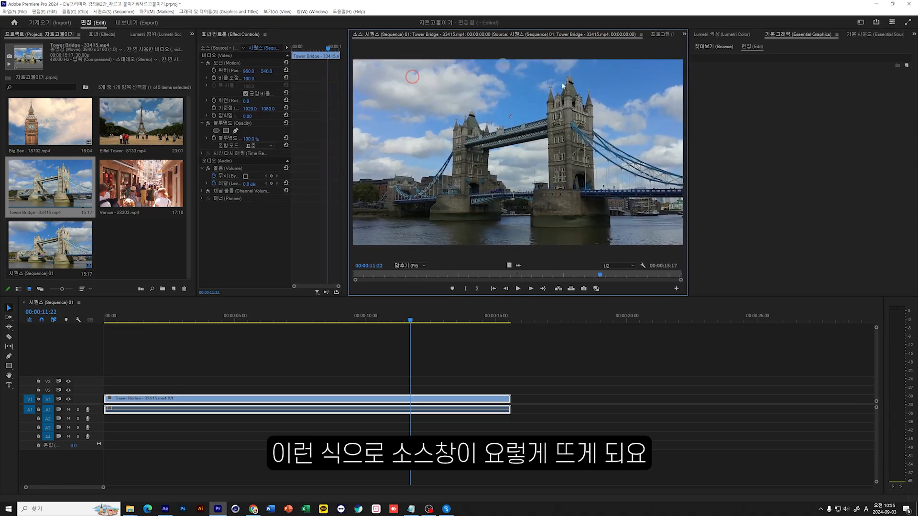
click(661, 34)
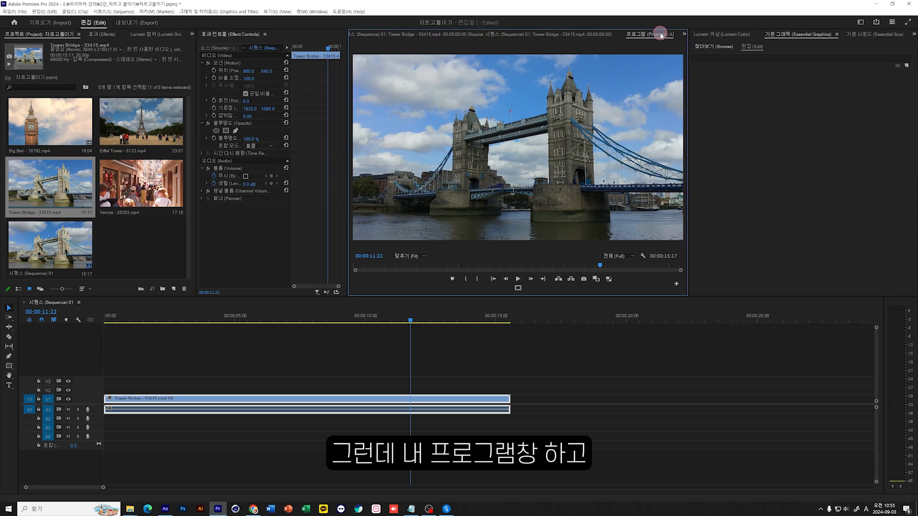
click(430, 34)
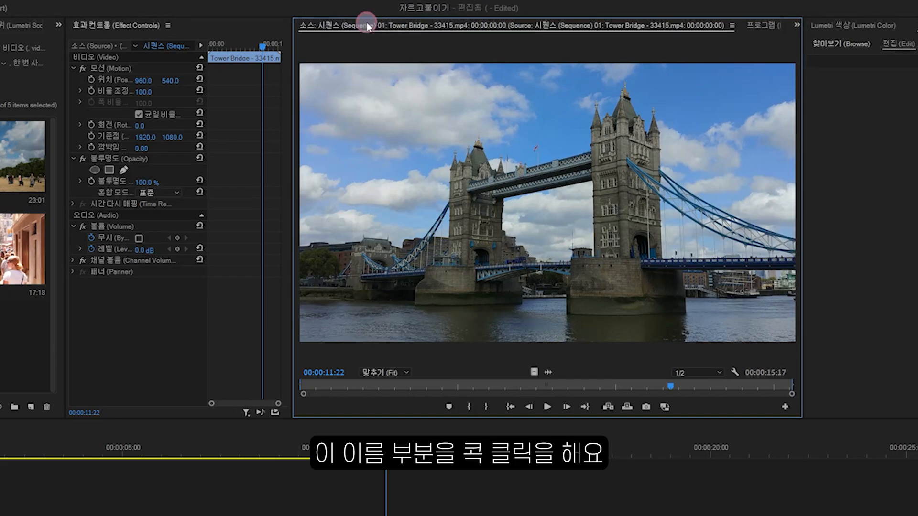
drag(367, 26, 164, 183)
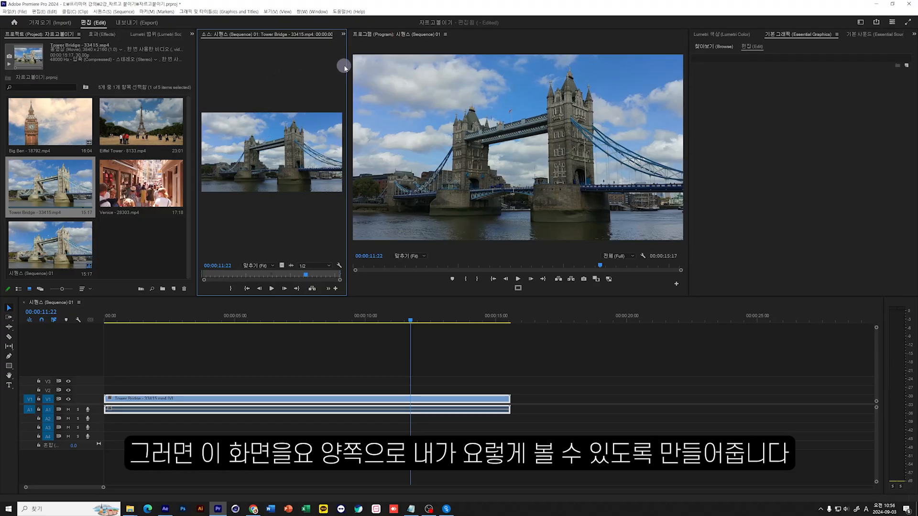
Adjust the divider between the two monitors so the Source monitor is much wider than the Program monitor.
mouse_move(345, 67)
mouse_down()
mouse_move(452, 74)
mouse_move(358, 71)
mouse_up()
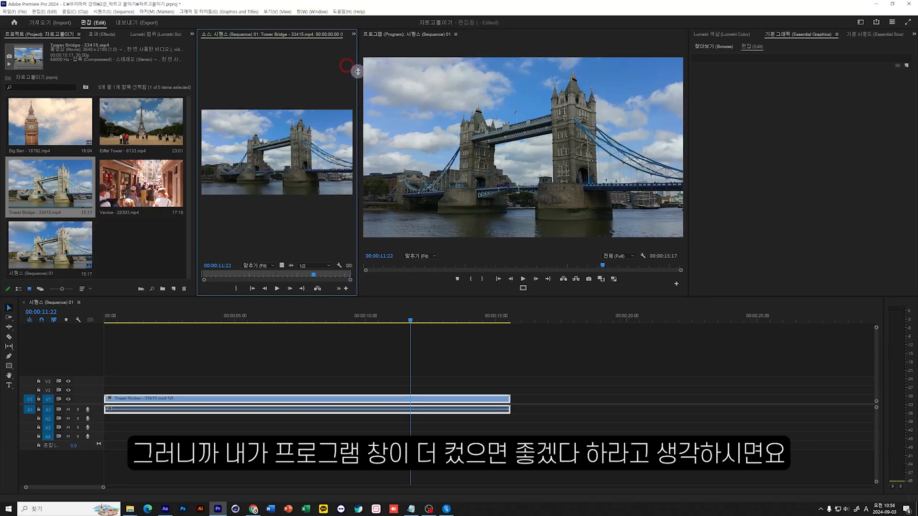
mouse_move(358, 72)
mouse_down()
mouse_move(437, 71)
mouse_move(344, 67)
mouse_up()
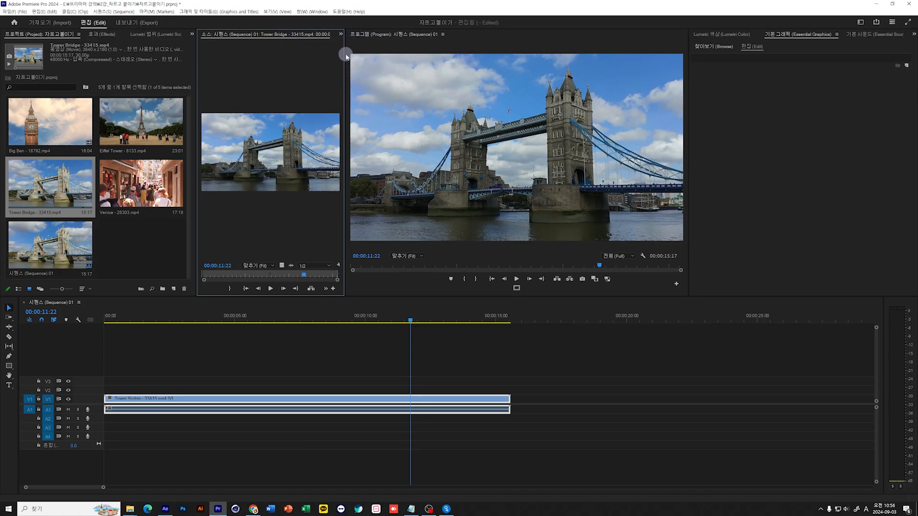
drag(345, 53, 514, 62)
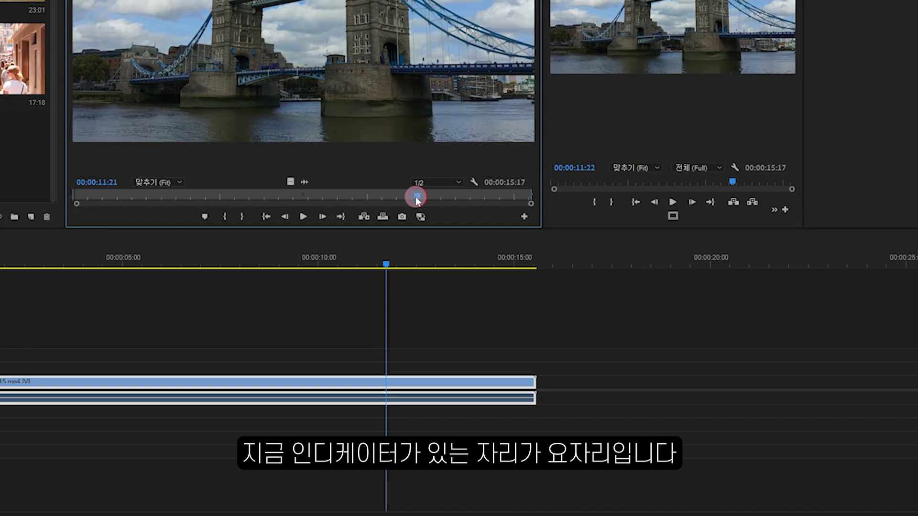
Trim the start of the Tower Bridge clip by setting Mark In at 00:00:11:22 in the Source monitor.
drag(417, 200, 417, 199)
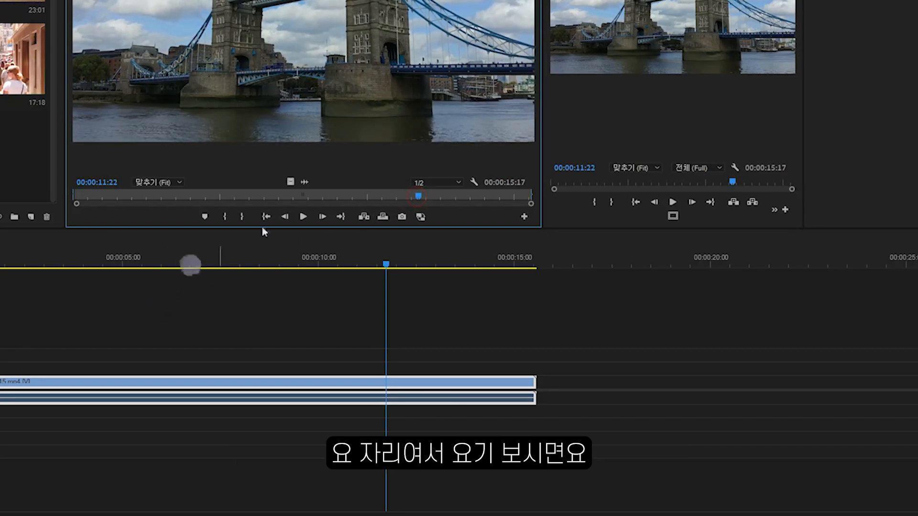
click(224, 217)
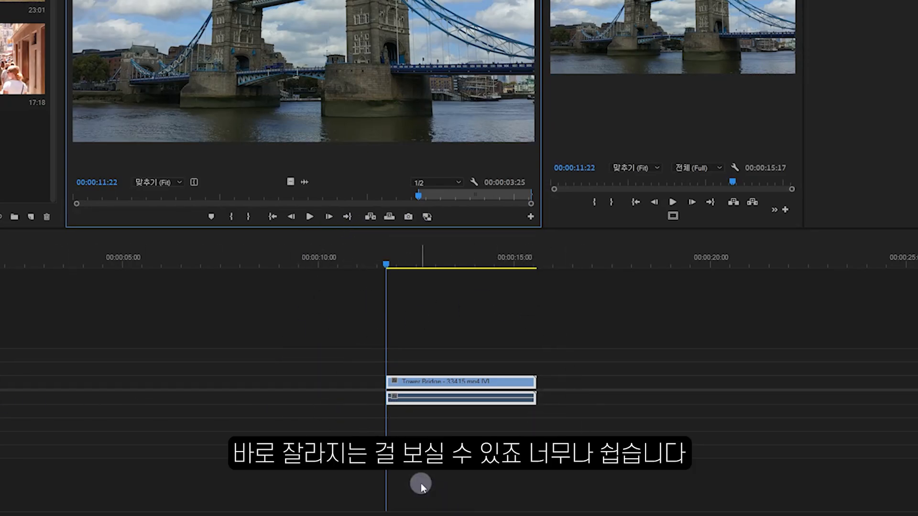
click(230, 216)
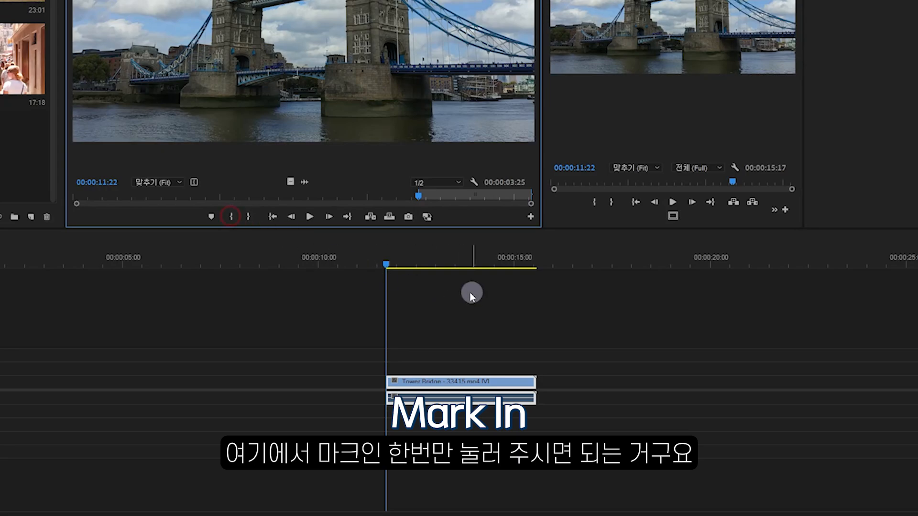
Move the timeline playhead through the shortened Tower Bridge clip and play it from near its start to about 00:00:14:22.
drag(386, 263, 521, 271)
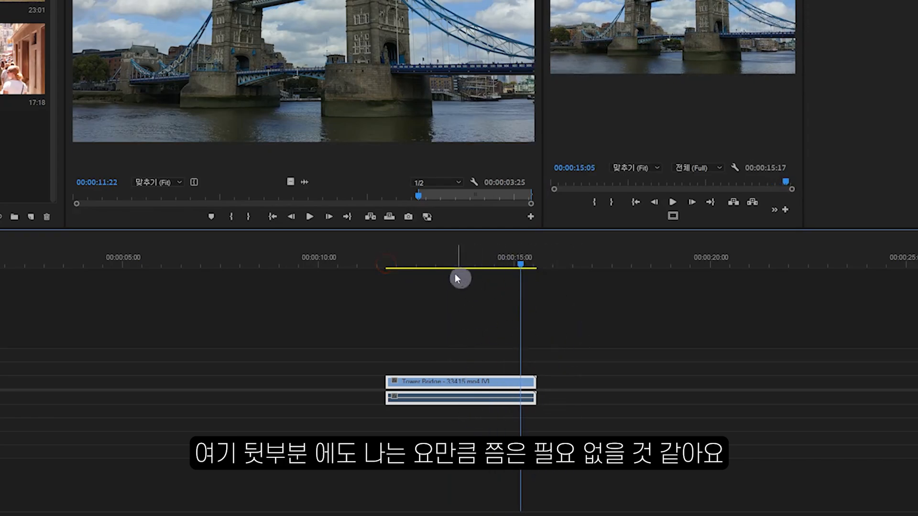
click(435, 265)
click(392, 261)
key(space)
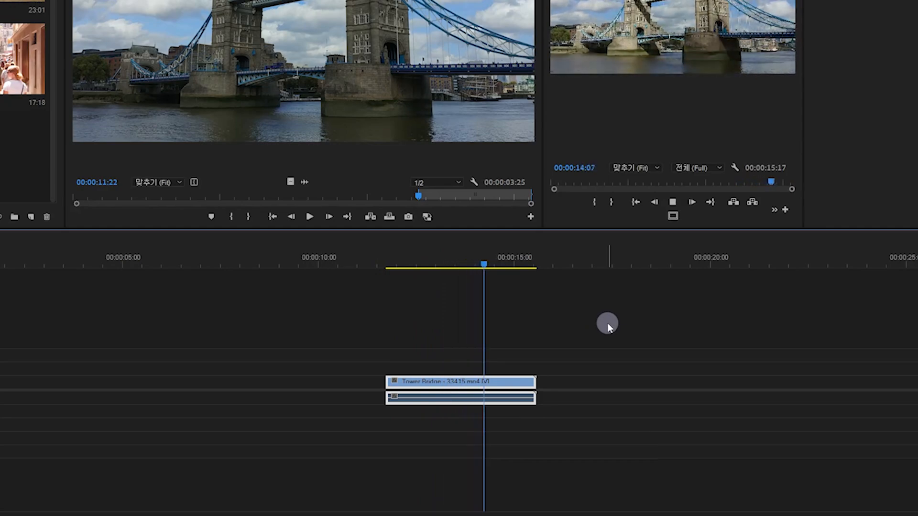
key(space)
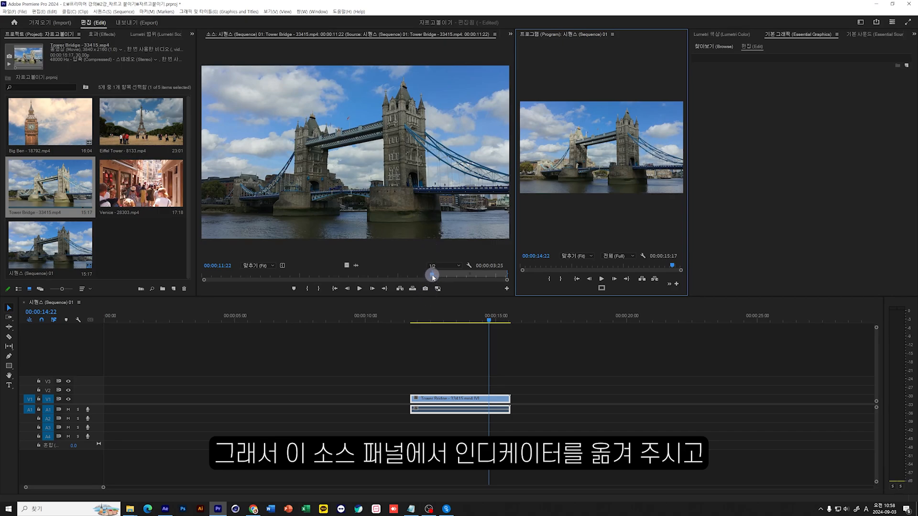
Trim the end of the Tower Bridge clip by setting Mark Out at 00:00:14:26 in the Source monitor.
drag(432, 276, 494, 277)
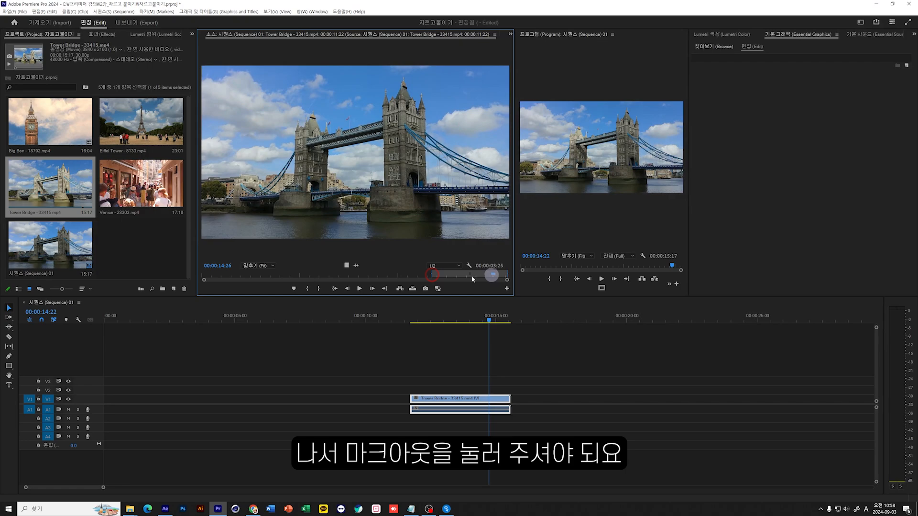
click(319, 289)
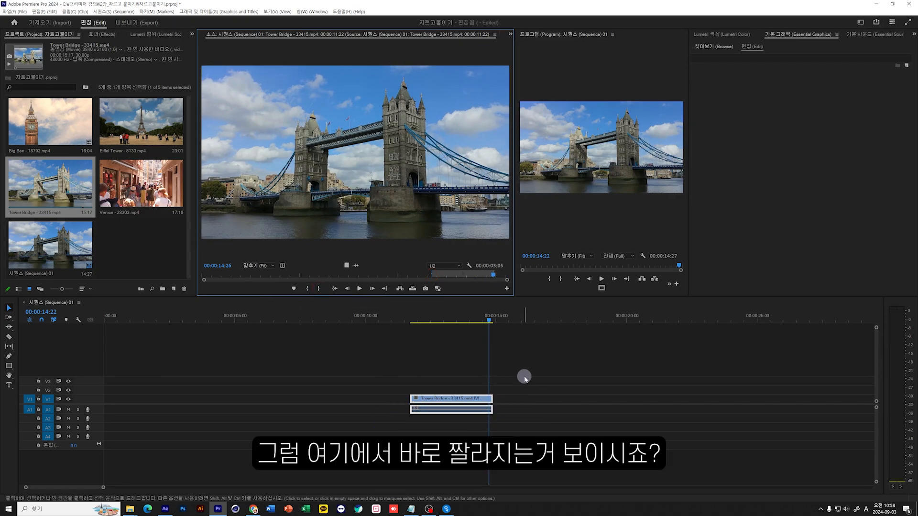
drag(523, 376, 437, 449)
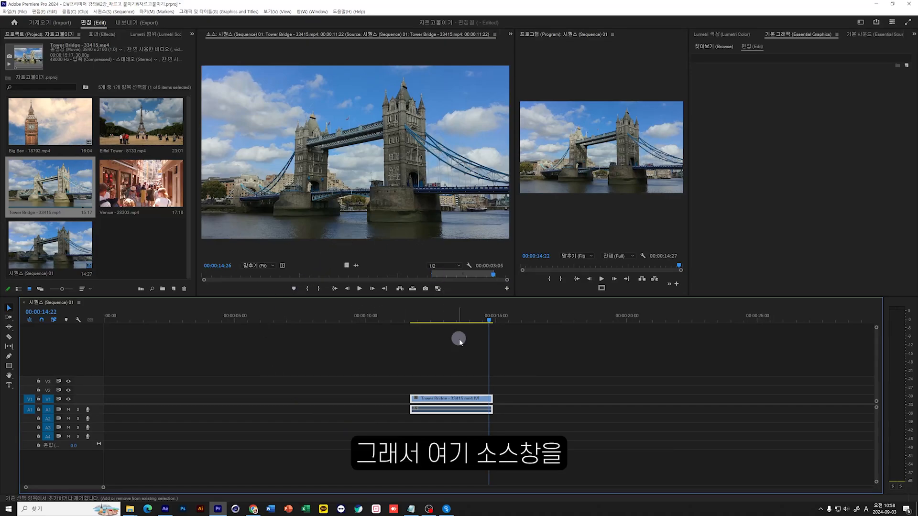
Play the trimmed Tower Bridge clip from its start to about 00:00:14:00, and select it on the timeline.
drag(476, 318, 410, 331)
key(space)
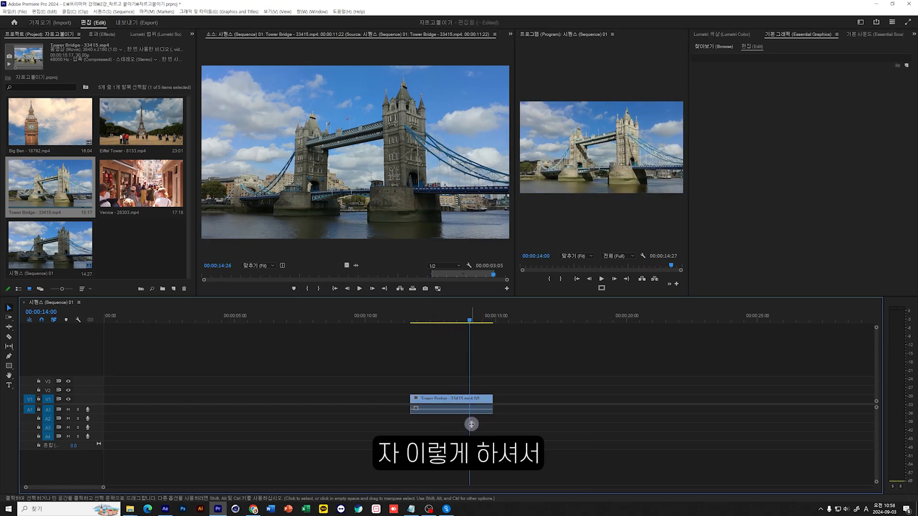
drag(517, 370, 401, 445)
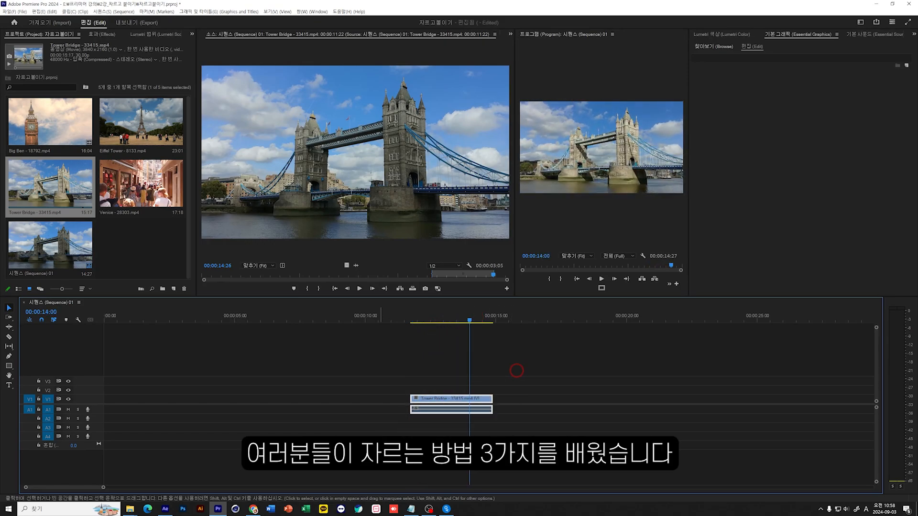
Move the playhead to 00:00:13:14 and split the trimmed Tower Bridge clip there with Add Edit.
mouse_move(469, 318)
mouse_down()
mouse_move(409, 320)
mouse_move(453, 324)
mouse_up()
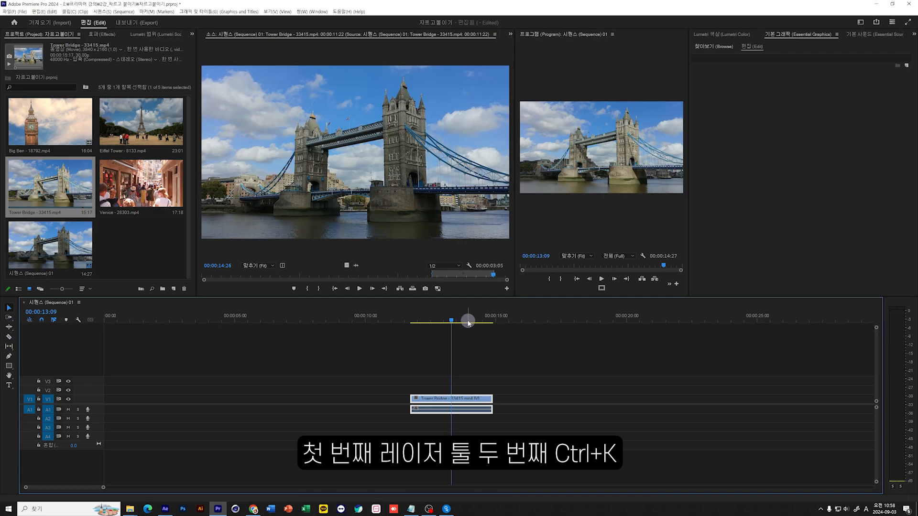
mouse_move(451, 318)
mouse_down()
mouse_move(472, 321)
mouse_move(458, 323)
mouse_up()
key(ctrl+k)
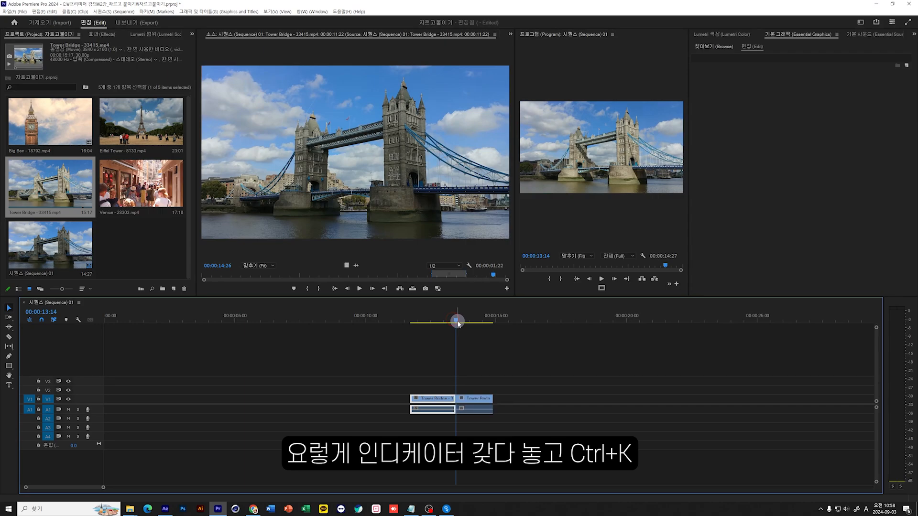
Undo the Tower Bridge split, and set the clip's Mark In to 00:00:09:04 and Mark Out to 00:00:13:19 in the Source monitor.
key(ctrl+z)
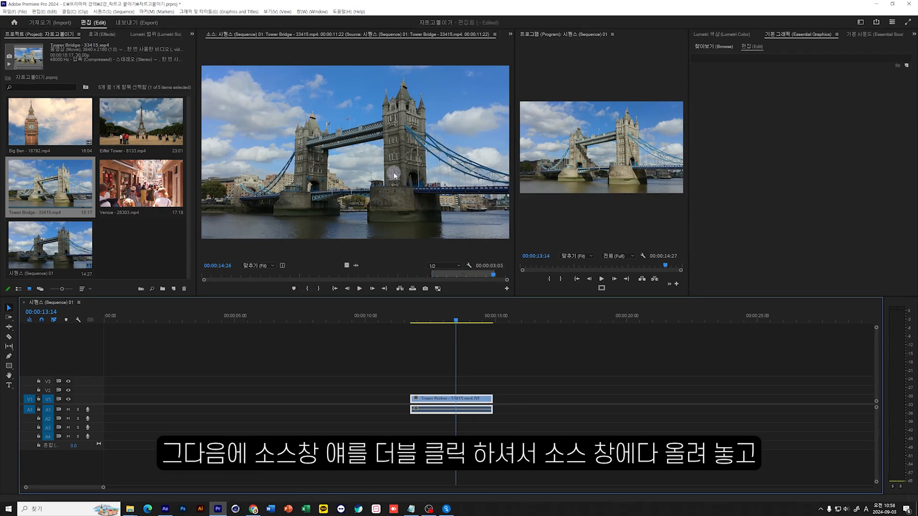
double_click(470, 398)
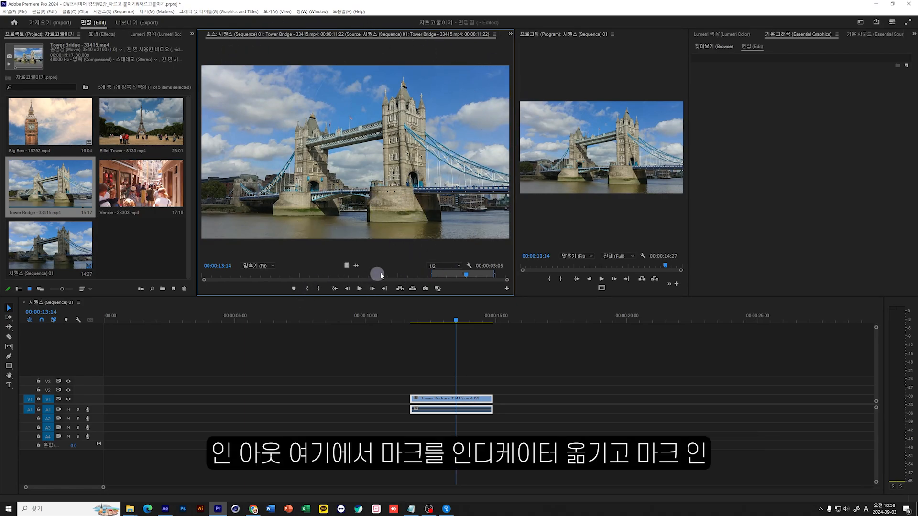
drag(454, 275, 392, 277)
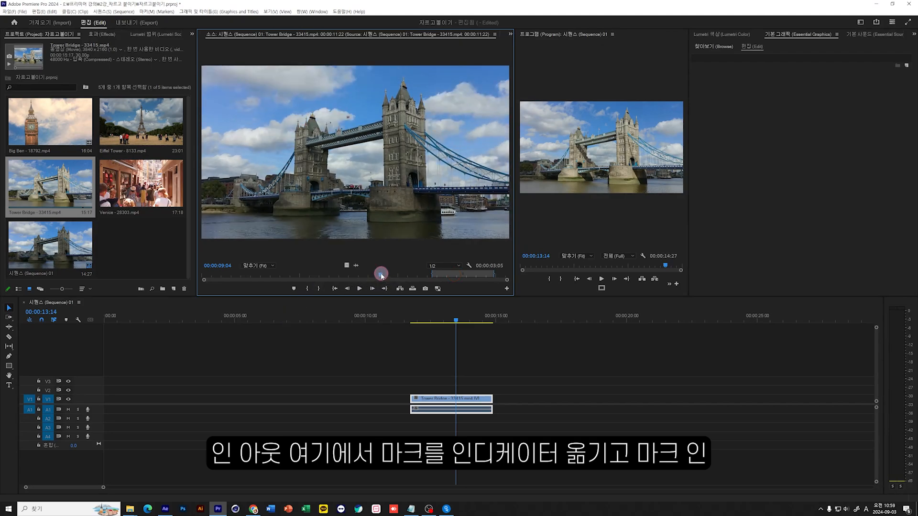
click(308, 289)
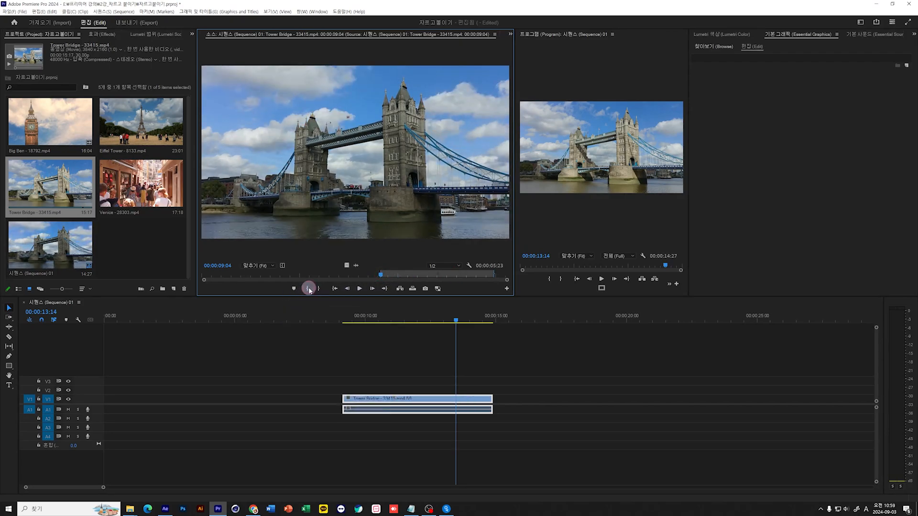
drag(393, 278, 471, 277)
click(318, 288)
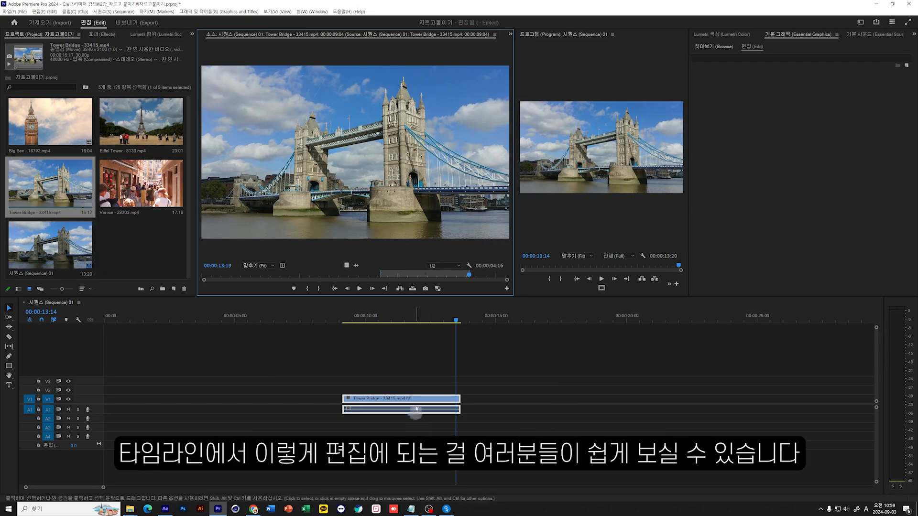
Close the empty gap before the Tower Bridge clip on V1 and return the playhead to 00:00:00:00.
drag(447, 317, 406, 321)
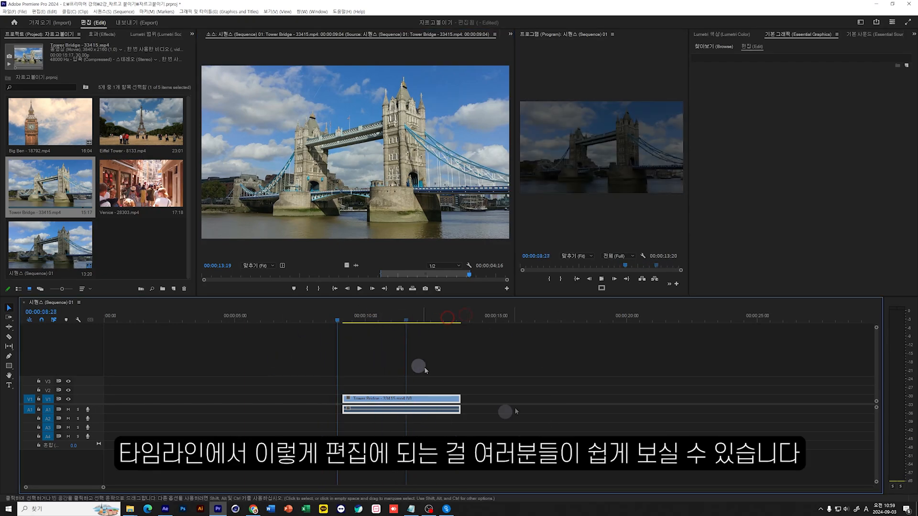
click(500, 381)
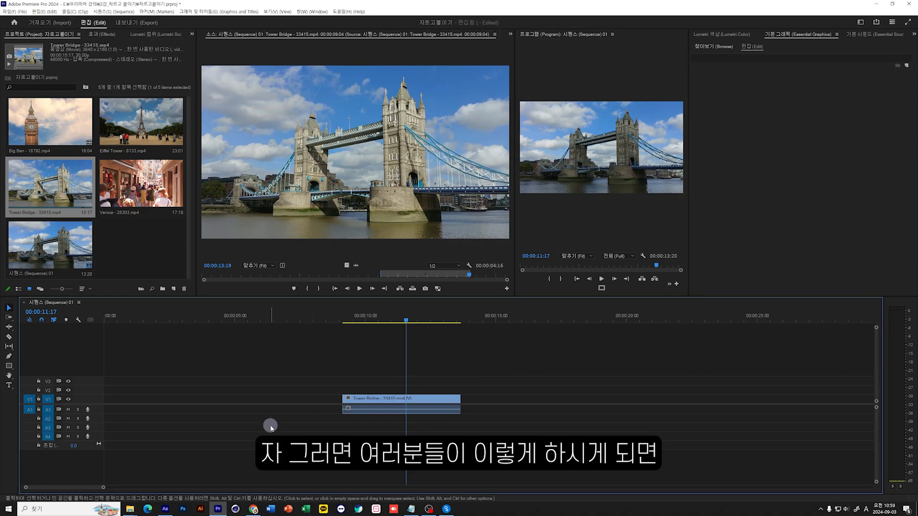
drag(407, 316, 382, 318)
click(292, 400)
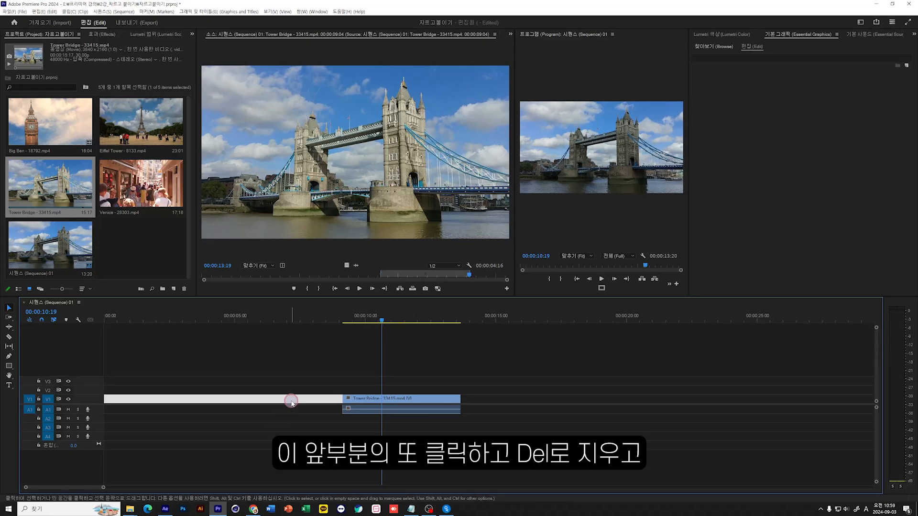
key(Delete)
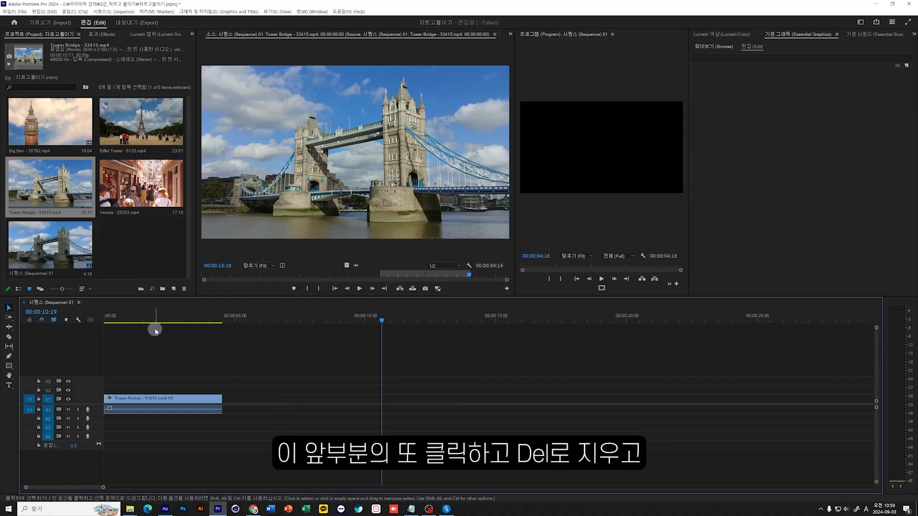
drag(174, 318, 86, 321)
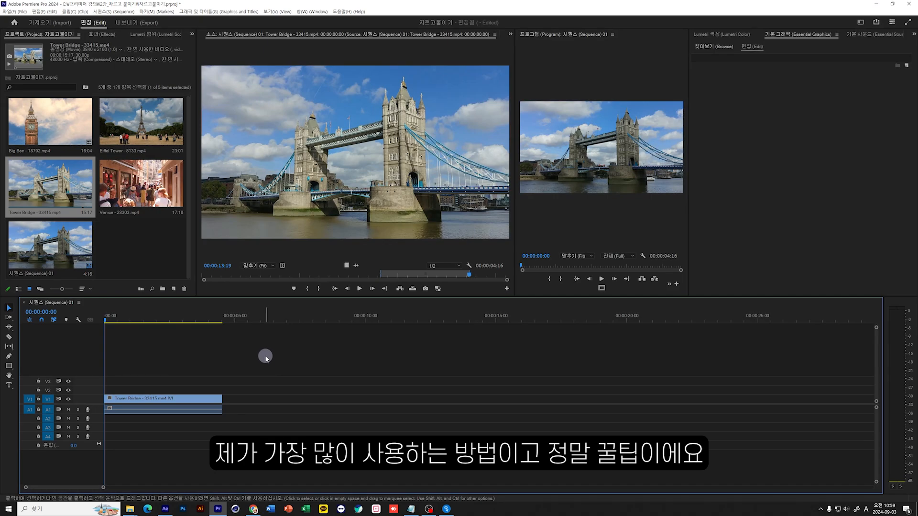
Delete the Tower Bridge clip from the timeline and place the Big Ben, Eiffel Tower, Tower Bridge and Venice clips together at the start of V1.
drag(266, 356, 110, 478)
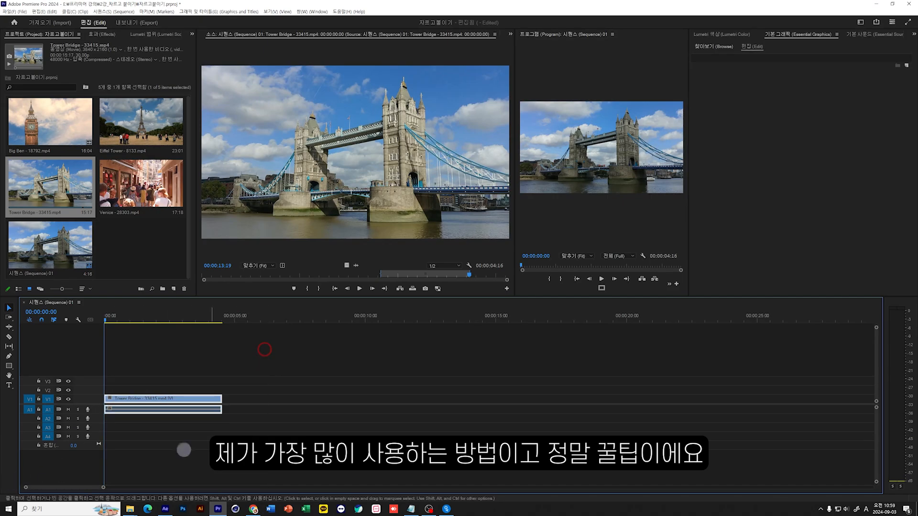
key(Delete)
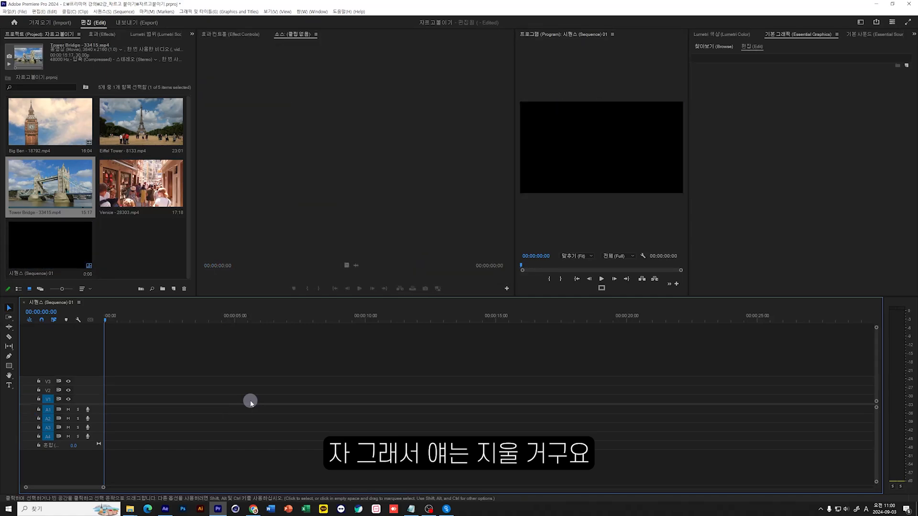
click(66, 118)
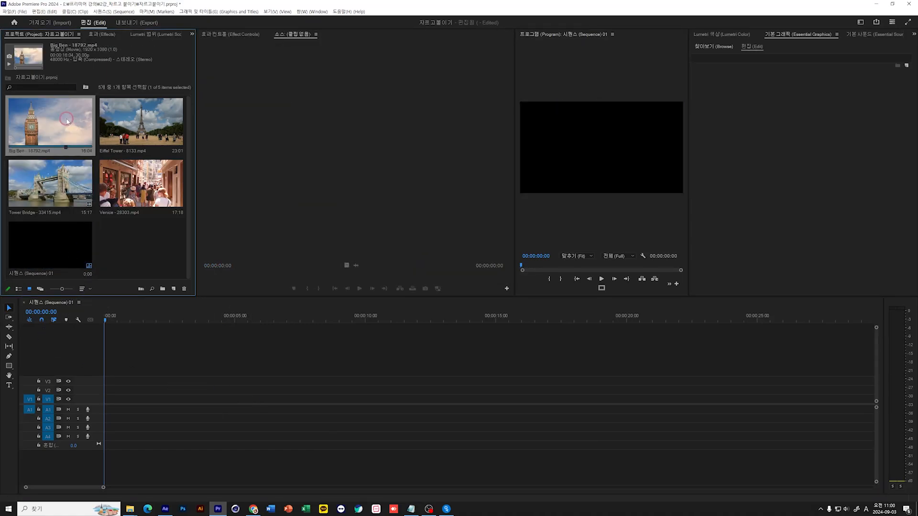
shift+click(159, 194)
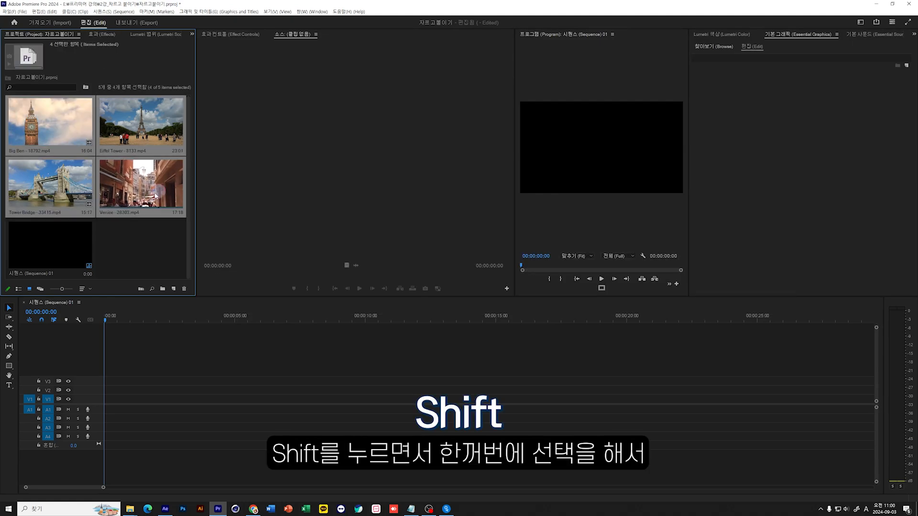
drag(59, 110, 100, 406)
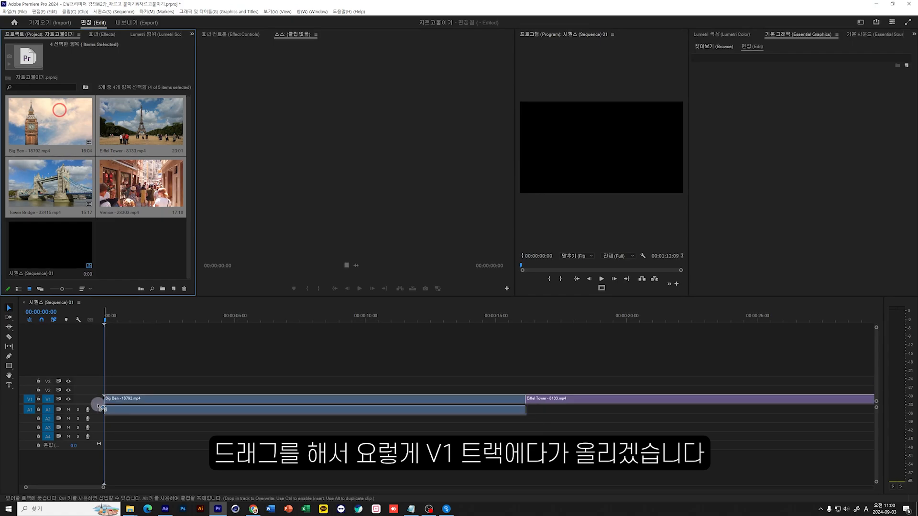
drag(98, 406, 98, 404)
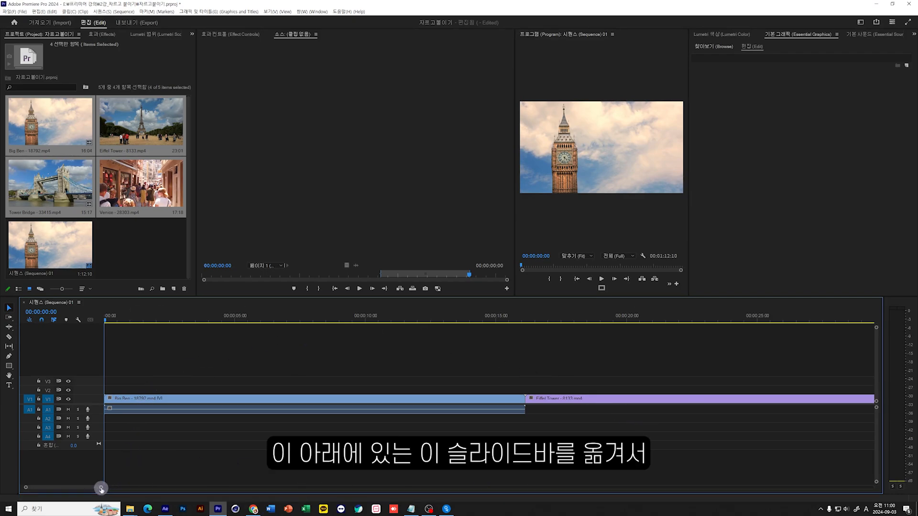
Move the playhead to 00:00:10:17, select the Big Ben clip together with its linked audio, and clear the selection.
drag(101, 488, 214, 494)
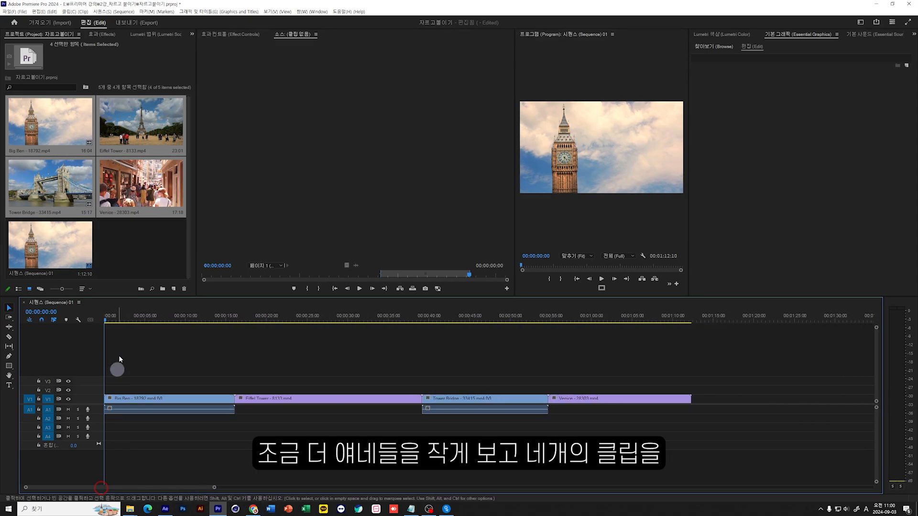
drag(136, 319, 189, 359)
click(208, 411)
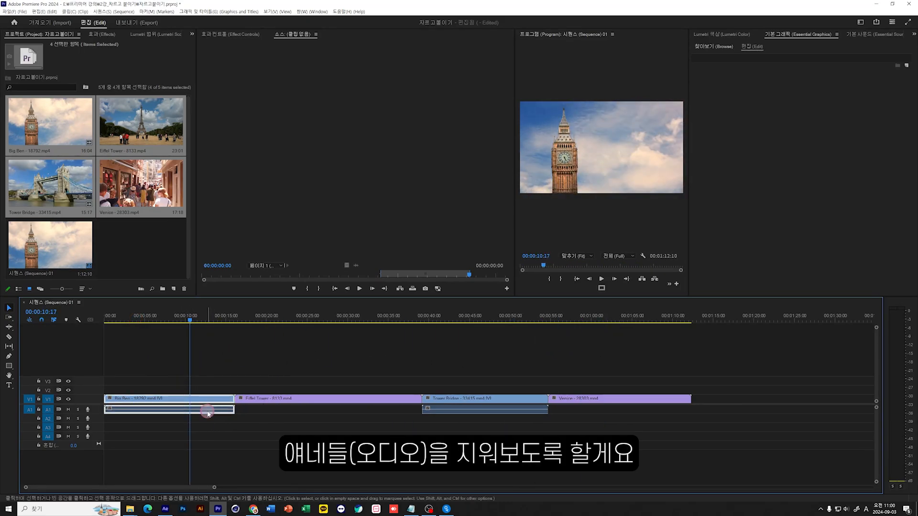
click(218, 434)
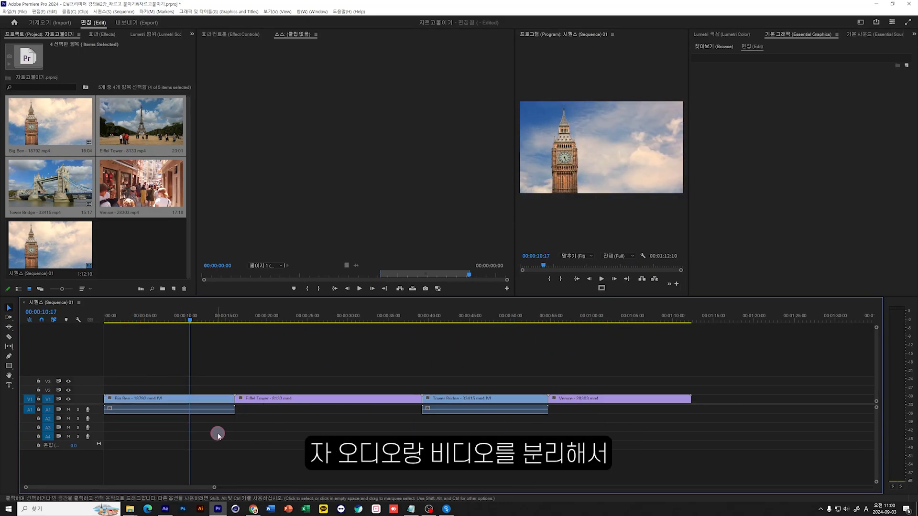
click(210, 399)
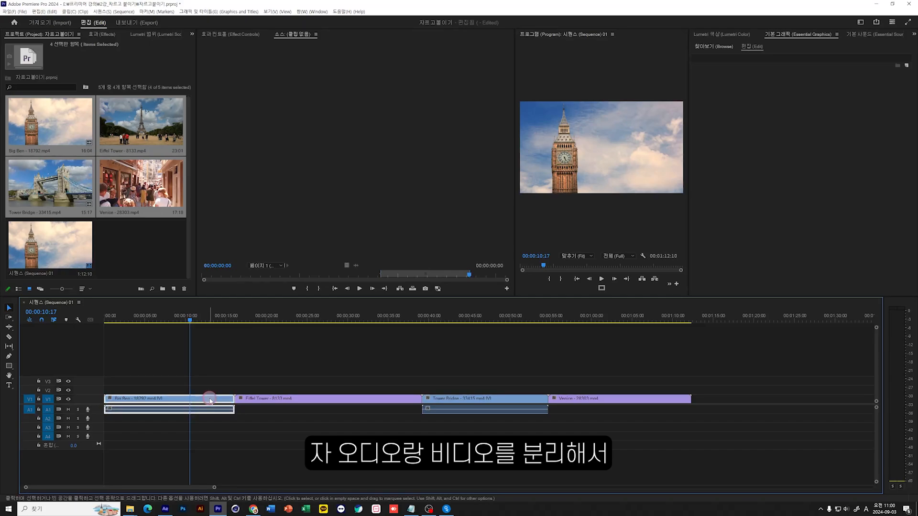
click(201, 443)
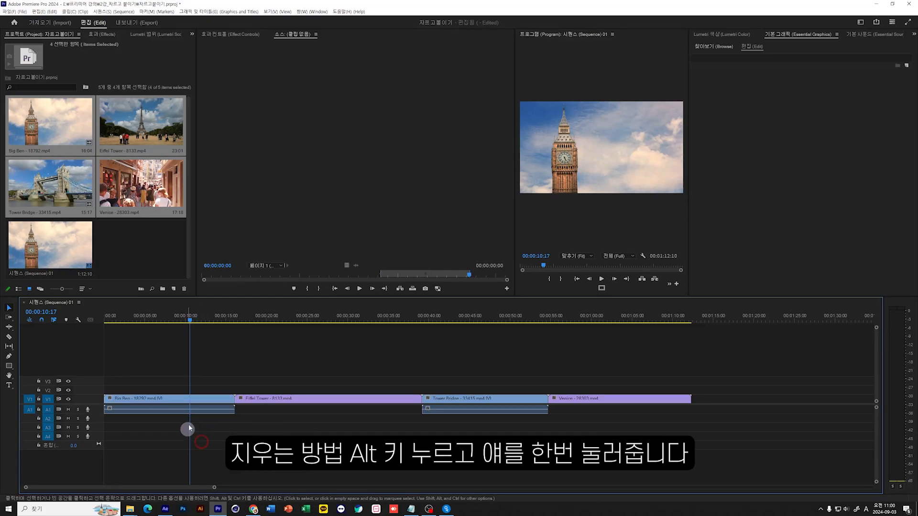
Select the Big Ben clip's audio and video independently of each other, and clear the selection.
alt+click(205, 410)
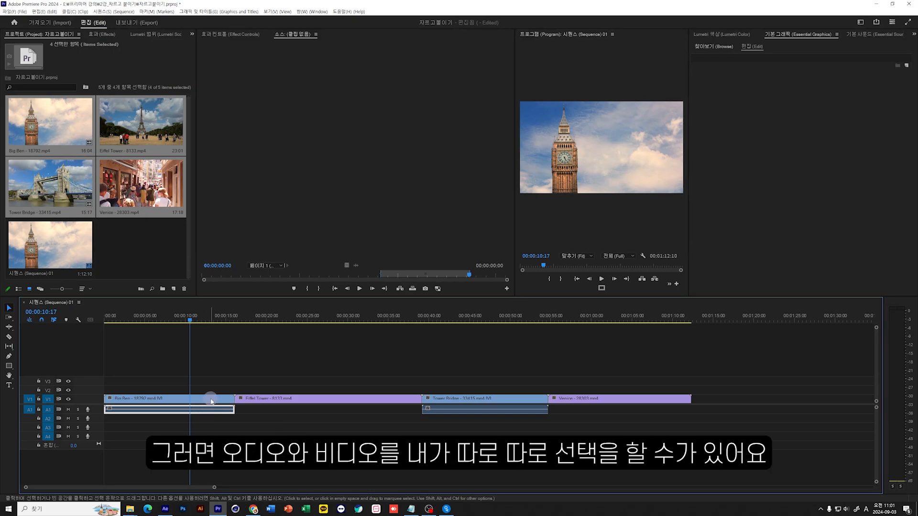
click(210, 399)
click(214, 427)
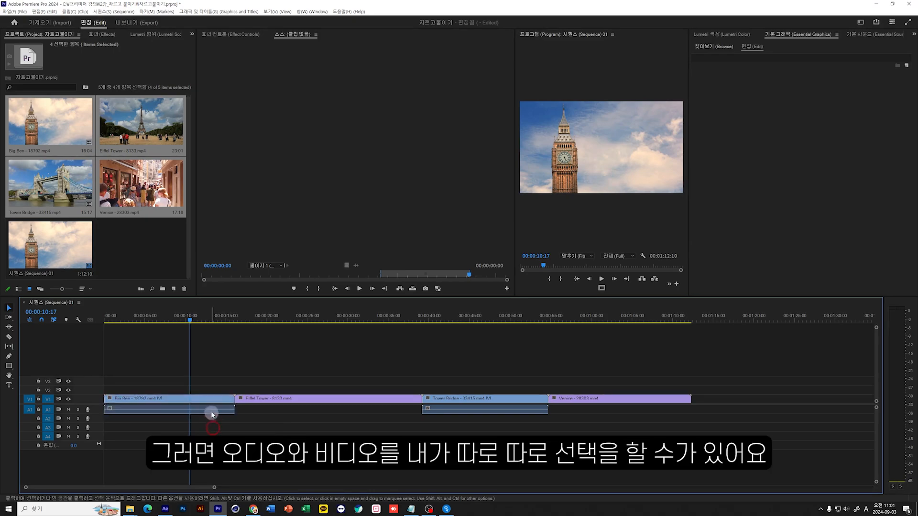
click(211, 410)
click(211, 392)
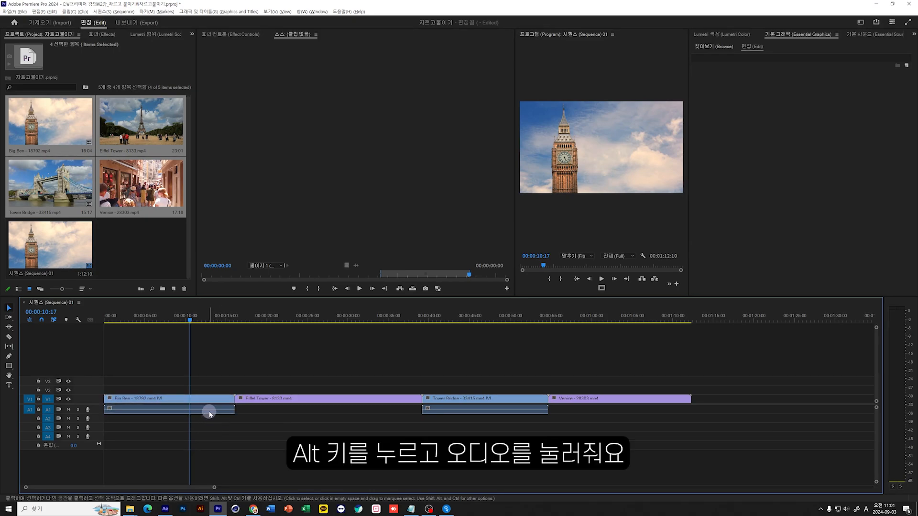
Delete only the audio of the Big Ben and Tower Bridge clips from A1, keeping their video on V1.
alt+click(210, 410)
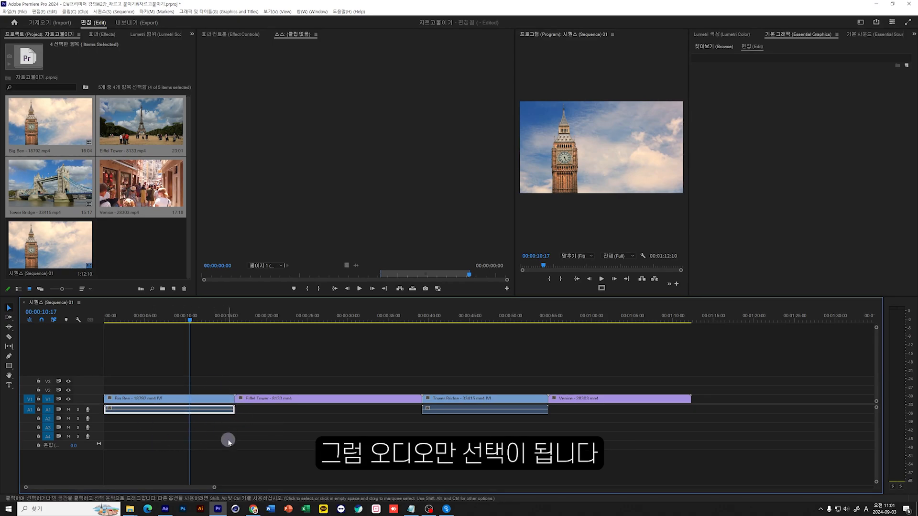
key(Delete)
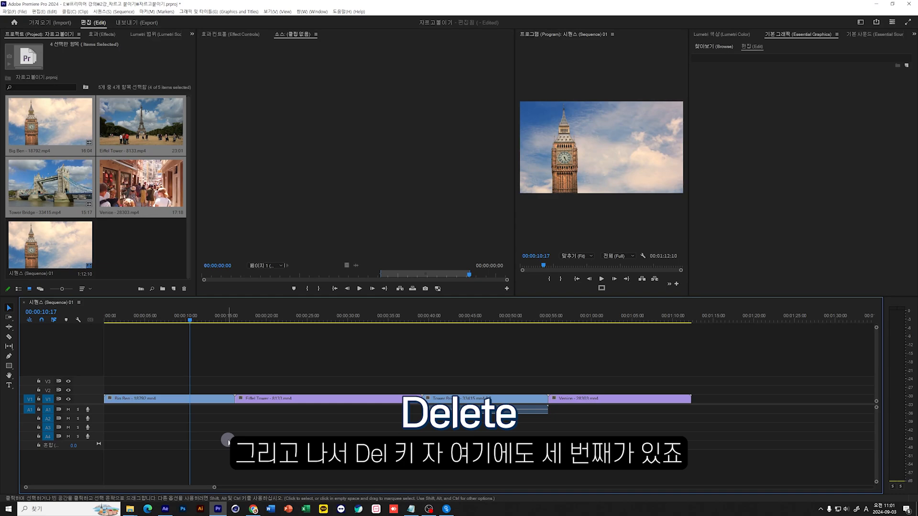
drag(498, 429, 487, 348)
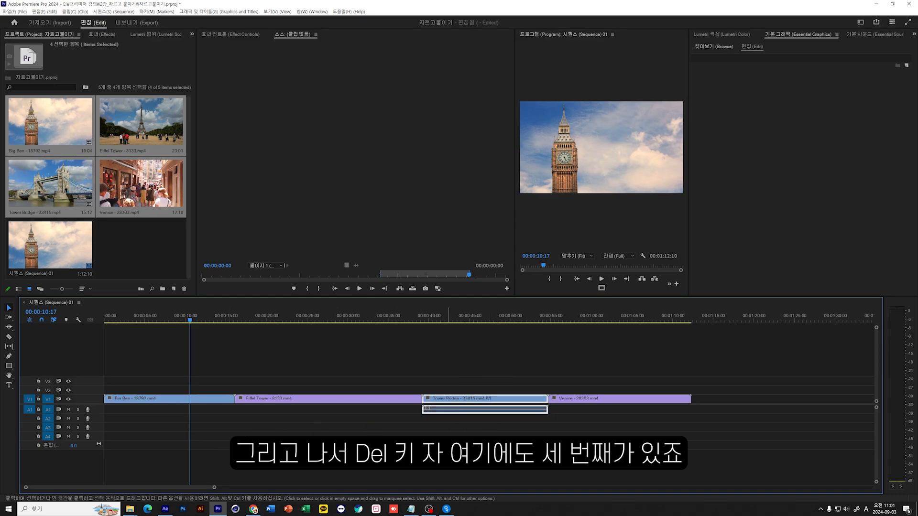
click(462, 432)
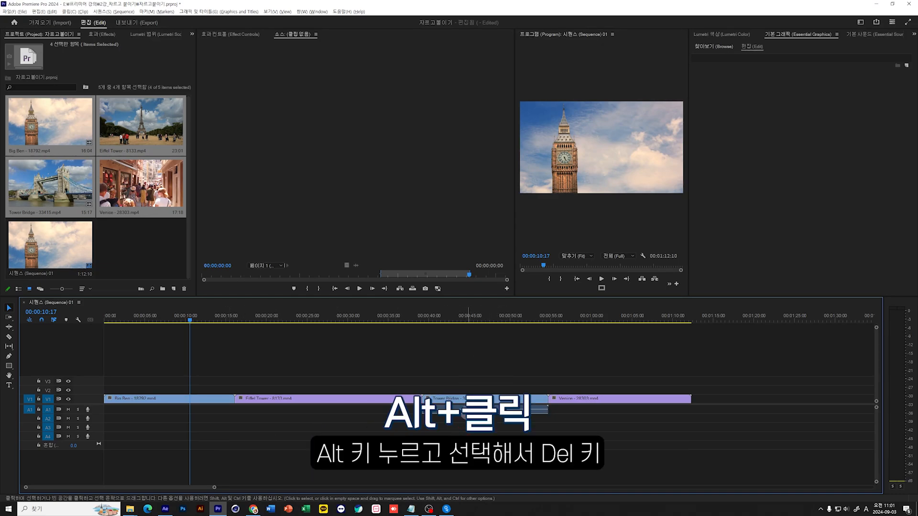
key(Delete)
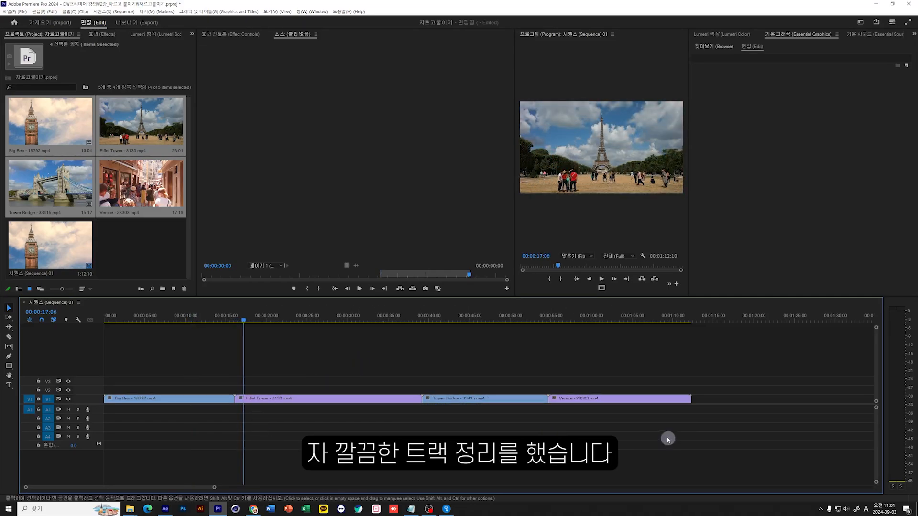
Play the sequence from its start to 00:00:03:24 and ripple trim away the Big Ben clip's beginning up to that point.
drag(663, 435, 174, 383)
click(203, 452)
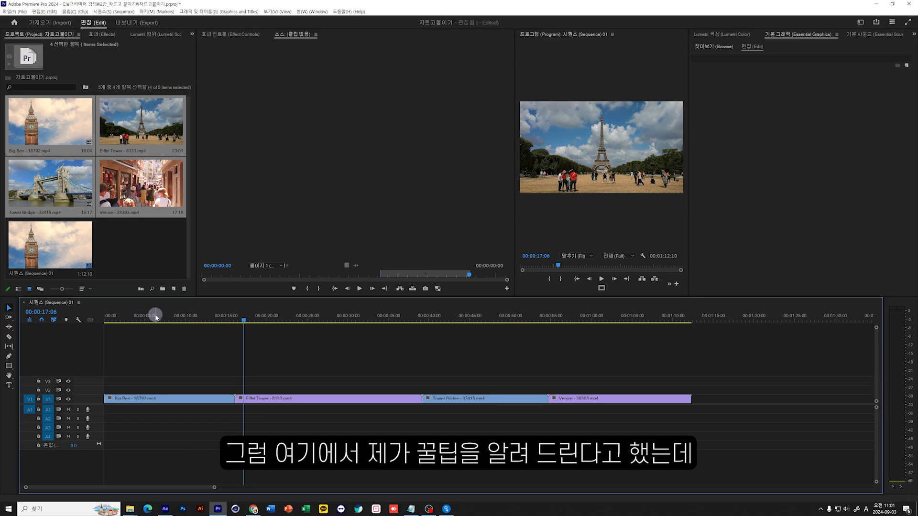
drag(156, 316, 11, 337)
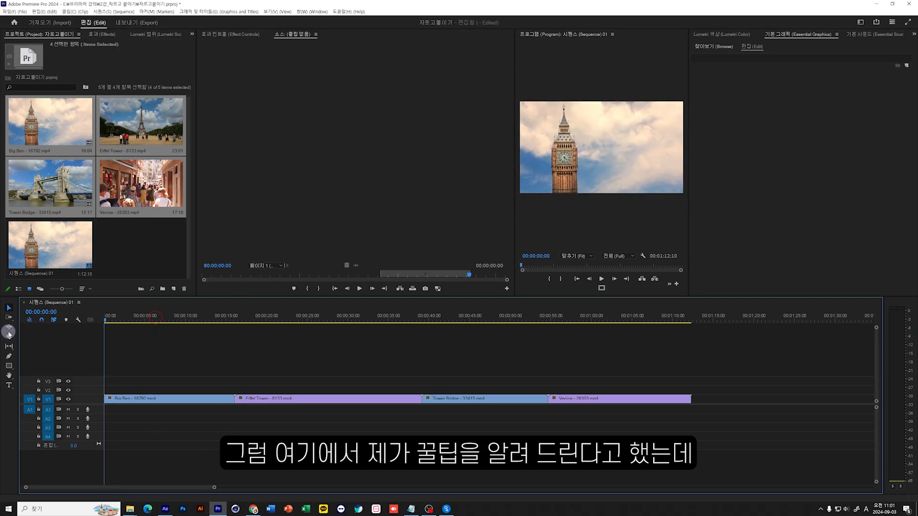
key(space)
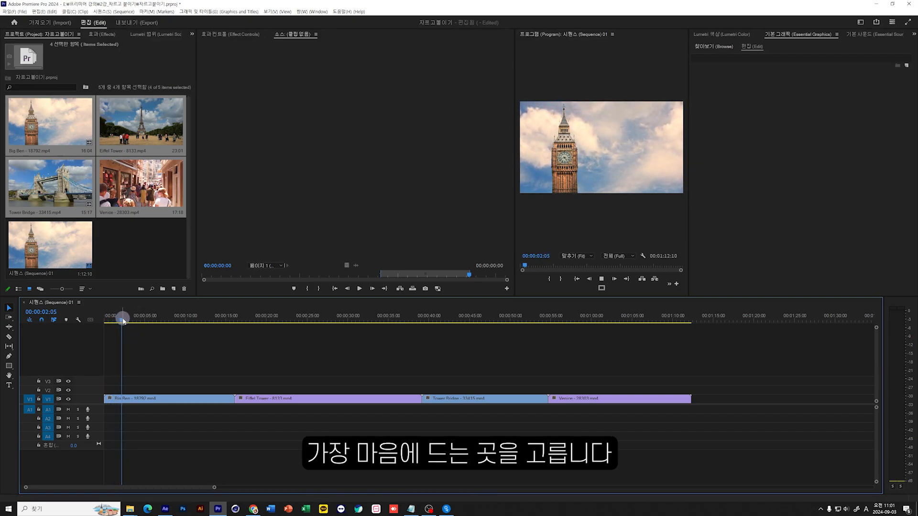
key(space)
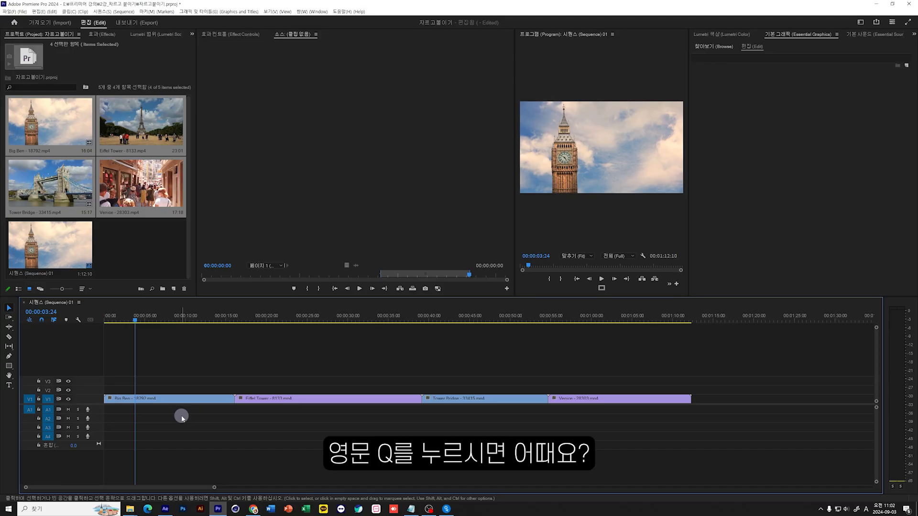
key(q)
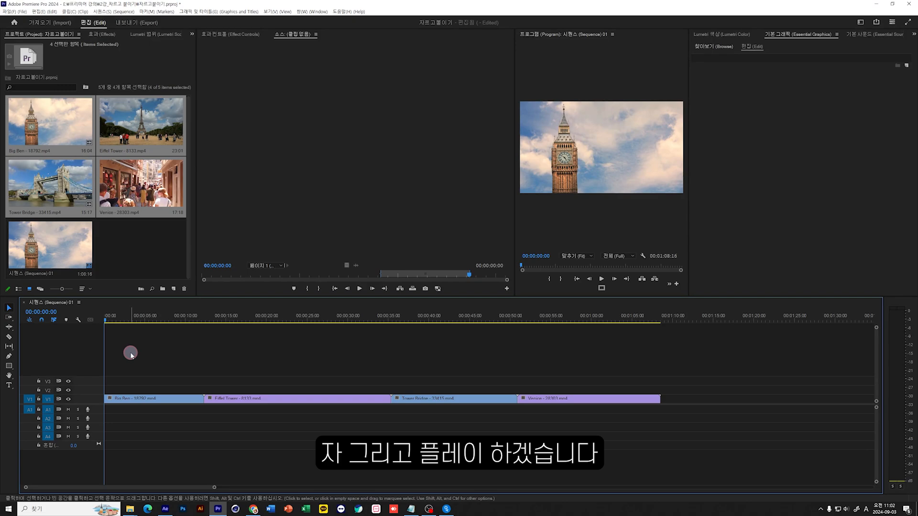
Play the sequence to 00:00:05:17 and ripple trim away the rest of the Big Ben clip after that point.
key(space)
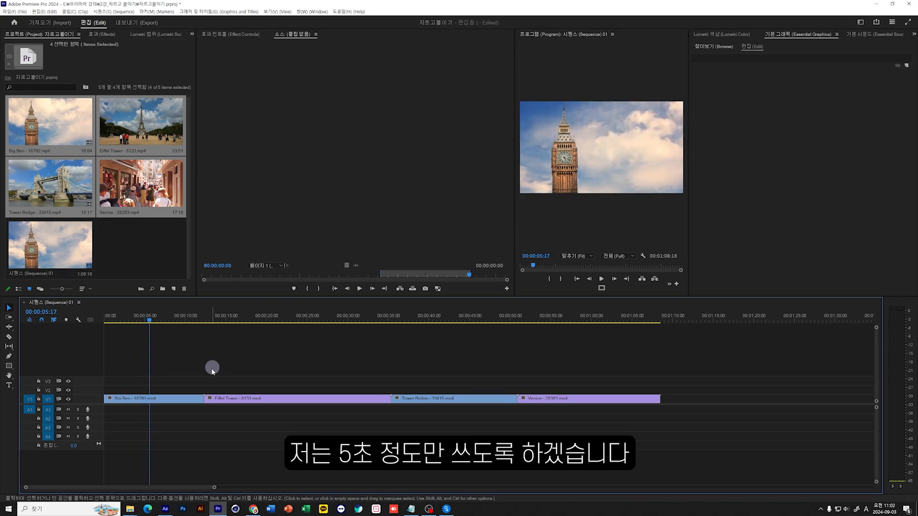
drag(190, 374, 175, 414)
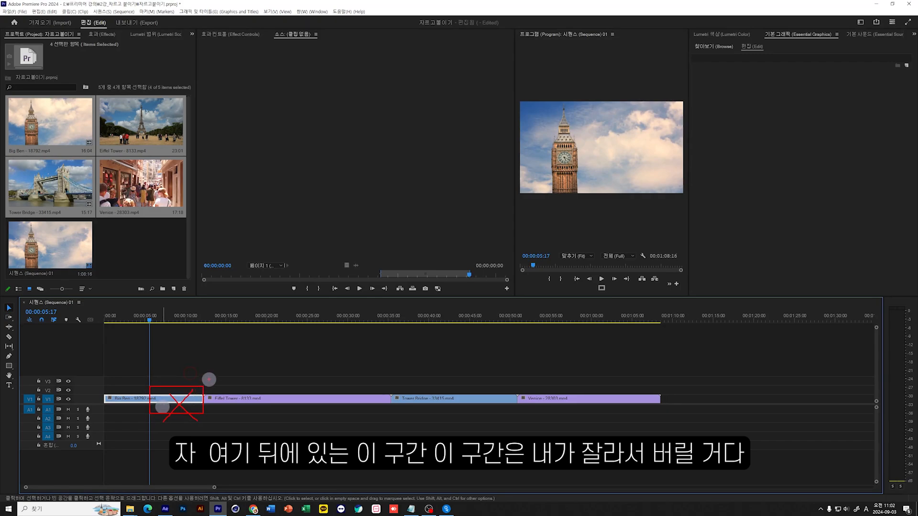
drag(209, 379, 277, 333)
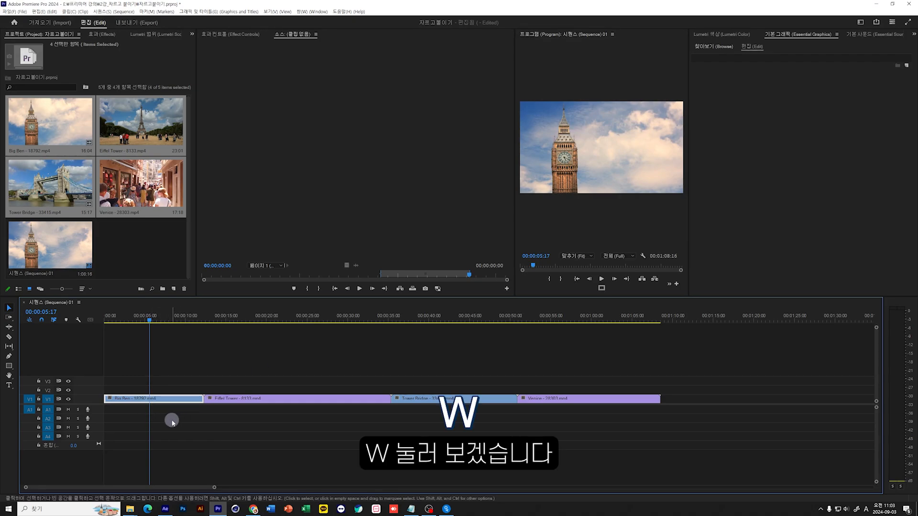
key(w)
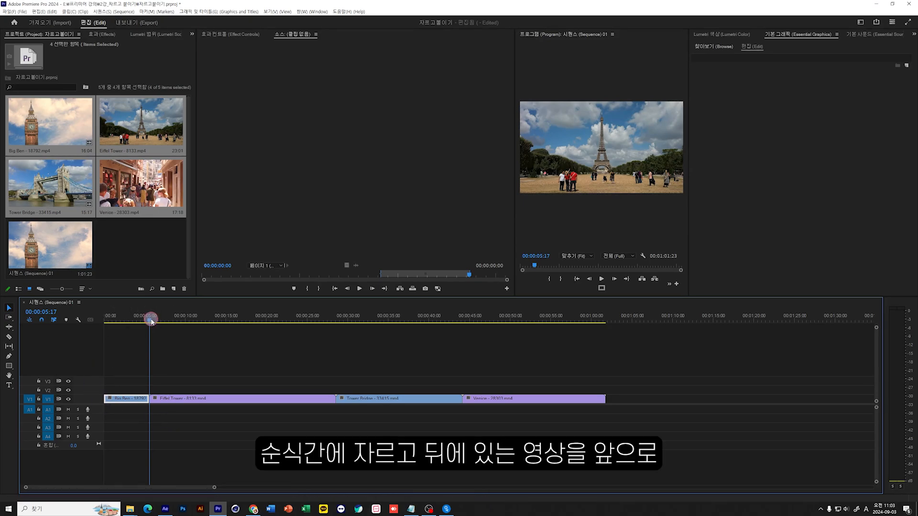
Scrub and play across the cut between the Big Ben and Eiffel Tower clips to review the transition.
drag(151, 321, 239, 357)
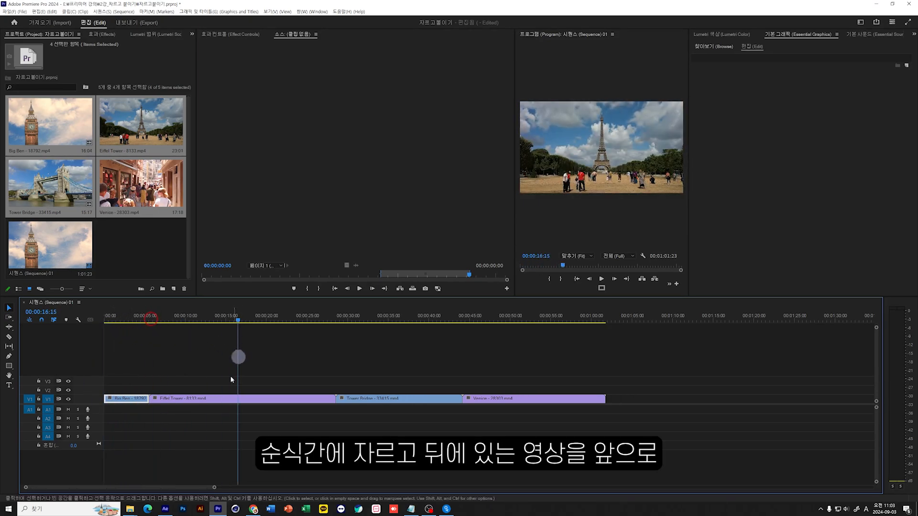
drag(224, 318, 103, 322)
key(space)
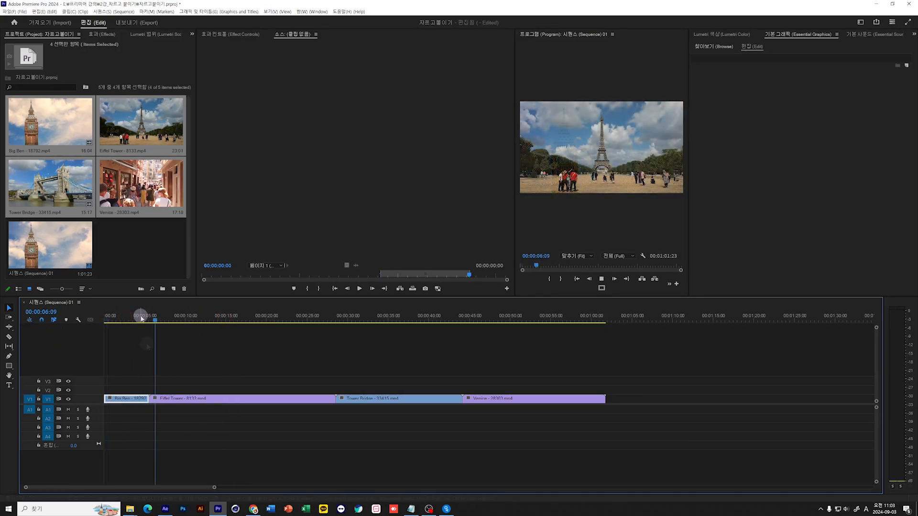
key(space)
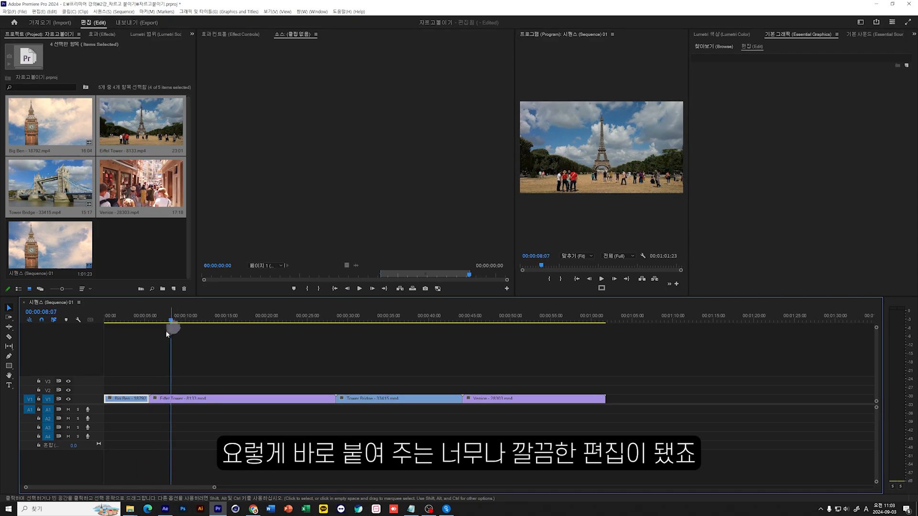
drag(166, 331, 137, 322)
key(space)
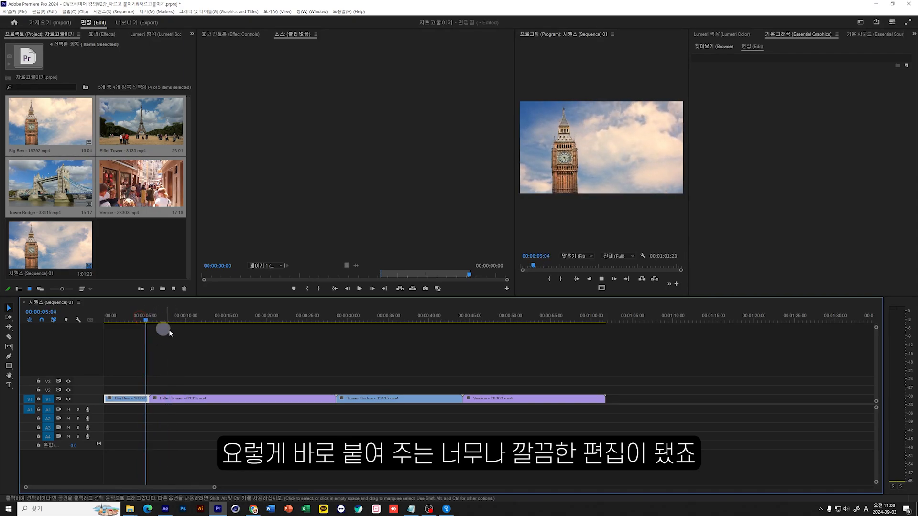
key(space)
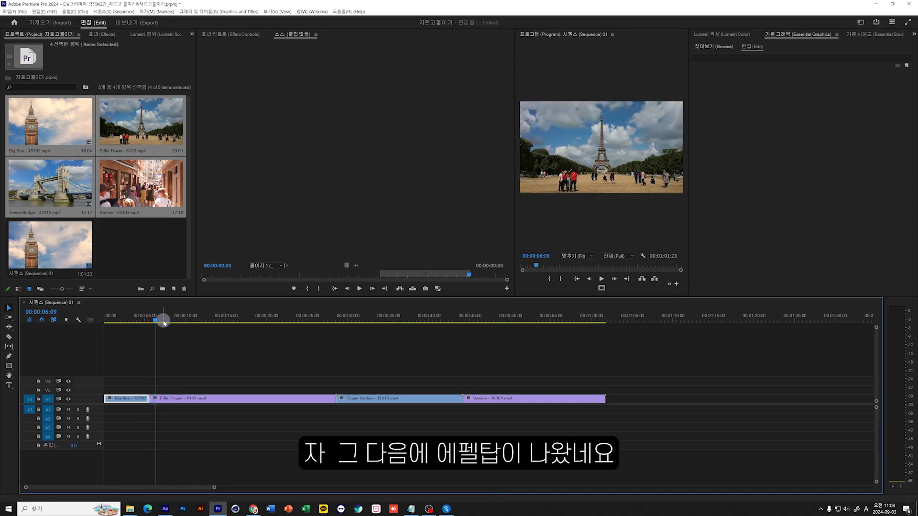
Widen the Program monitor, ripple trim away the Eiffel Tower clip's beginning up to 00:00:13:21, and clear the clip selection.
drag(163, 322, 255, 344)
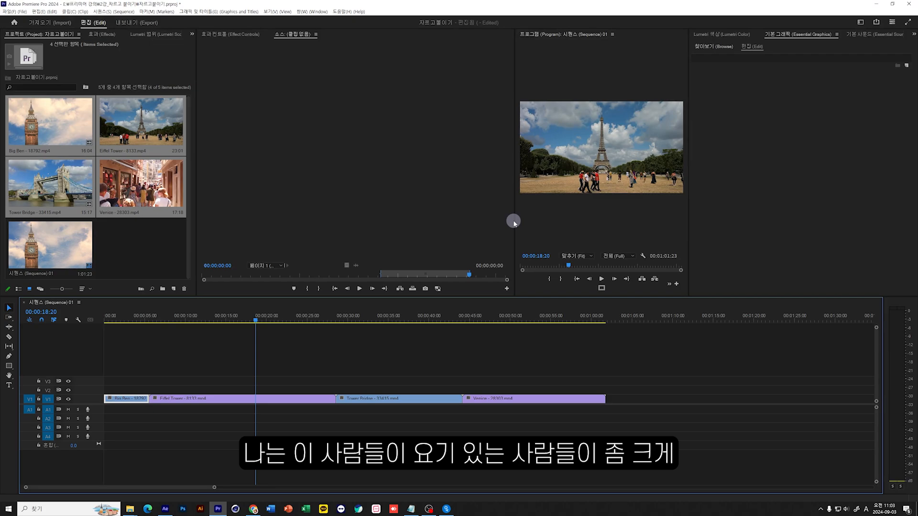
drag(515, 221, 350, 233)
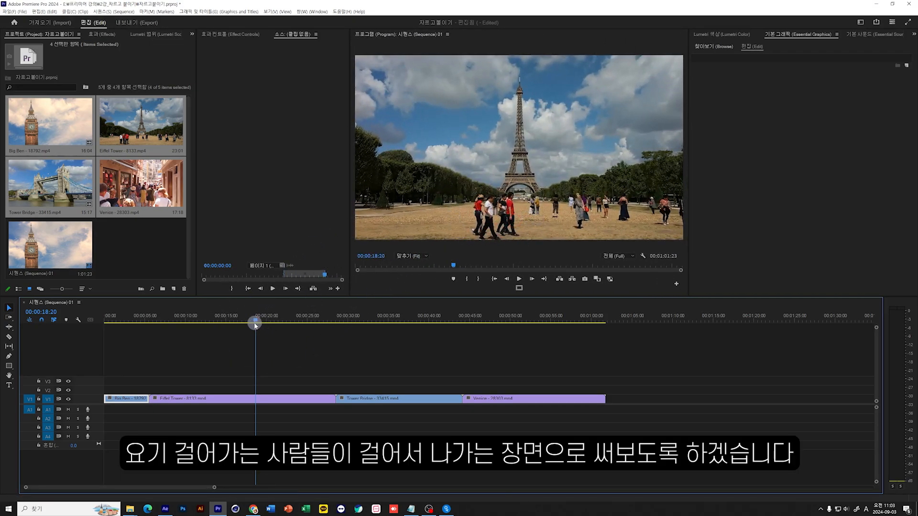
drag(255, 321, 216, 327)
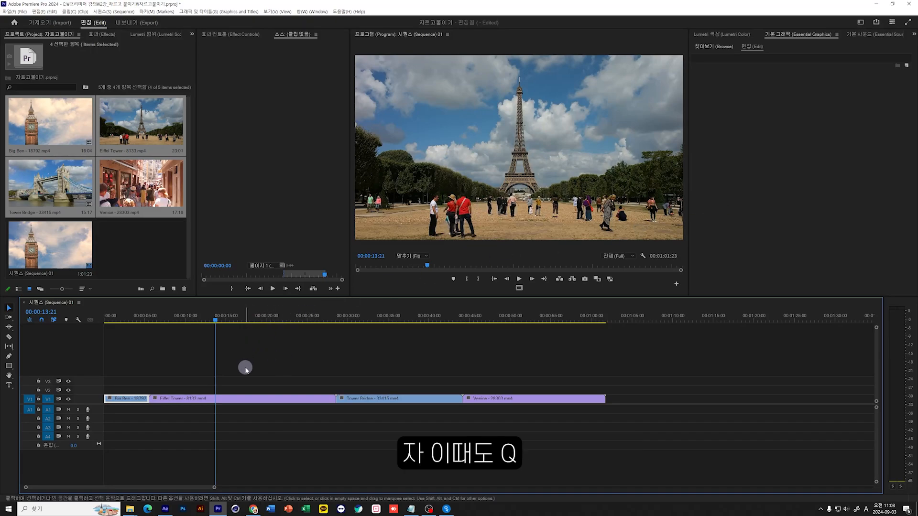
key(q)
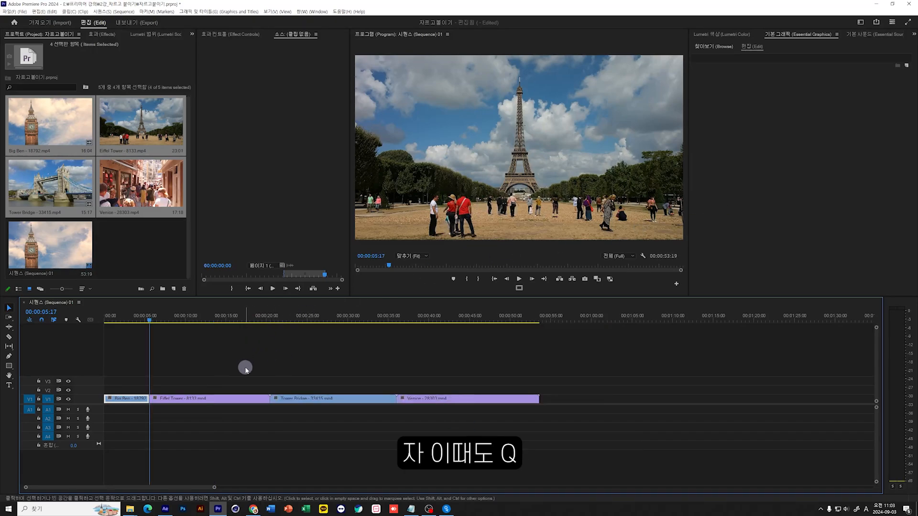
click(203, 348)
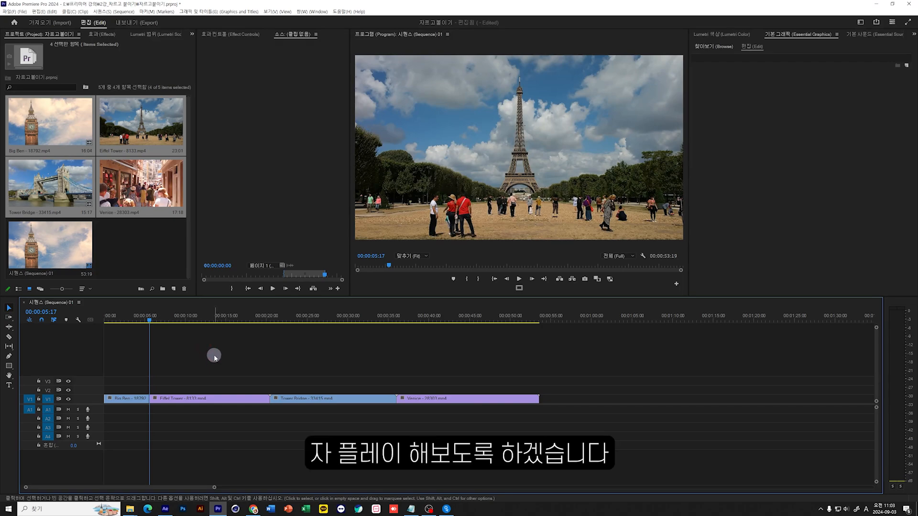
Play the Eiffel Tower clip to 00:00:12:01 and ripple trim away its remainder after that point.
key(space)
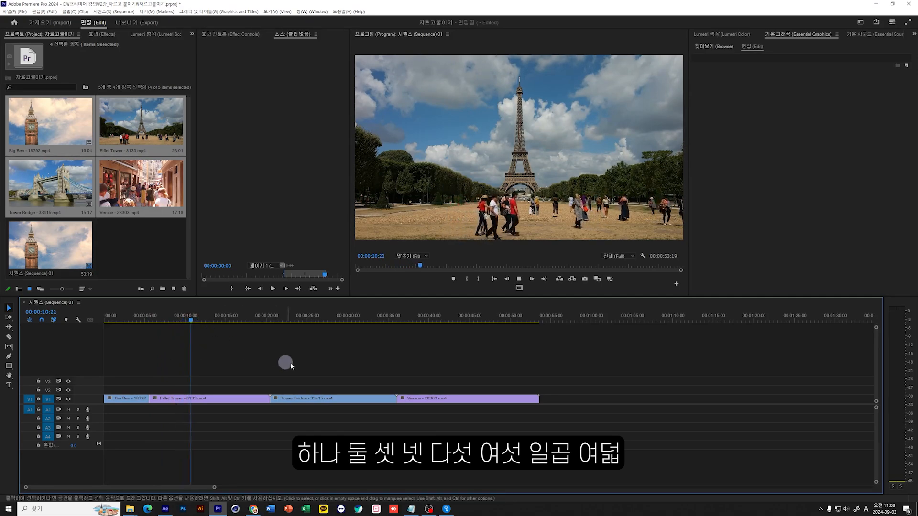
click(242, 345)
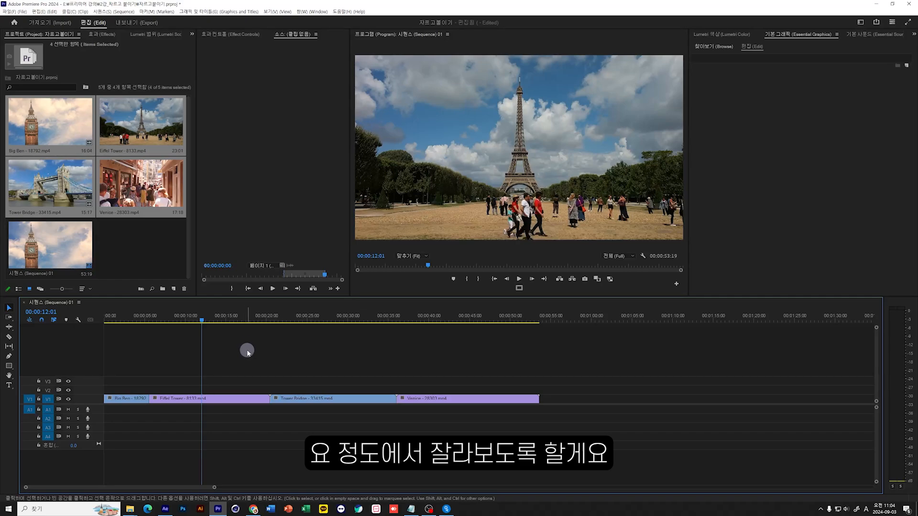
key(q)
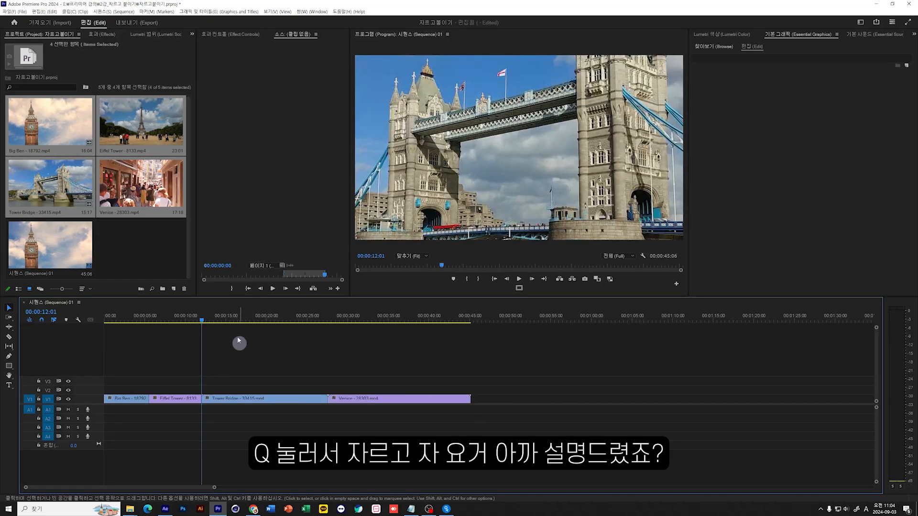
Select the Tower Bridge clip, check its framing at 00:00:17:09, and apply Scale to Frame Size to it.
click(237, 323)
click(254, 405)
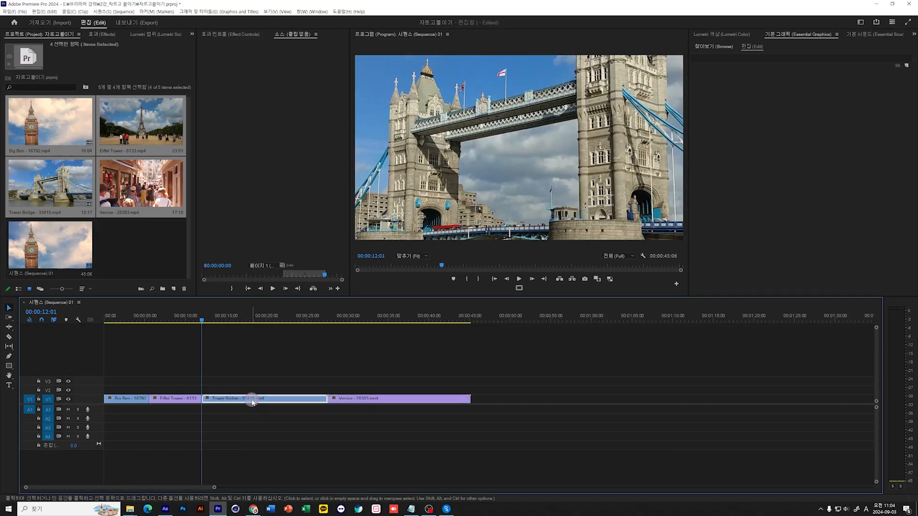
mouse_move(230, 324)
mouse_down()
mouse_move(274, 323)
mouse_move(244, 323)
mouse_up()
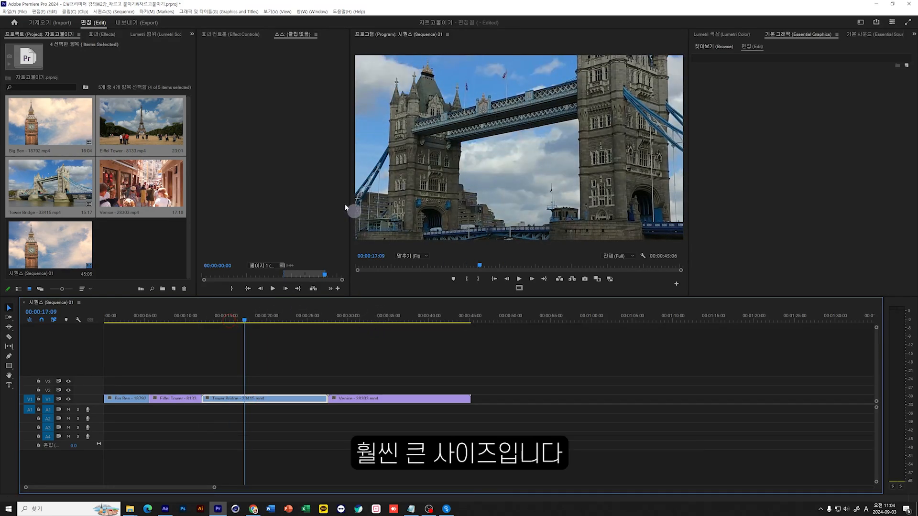
right_click(253, 401)
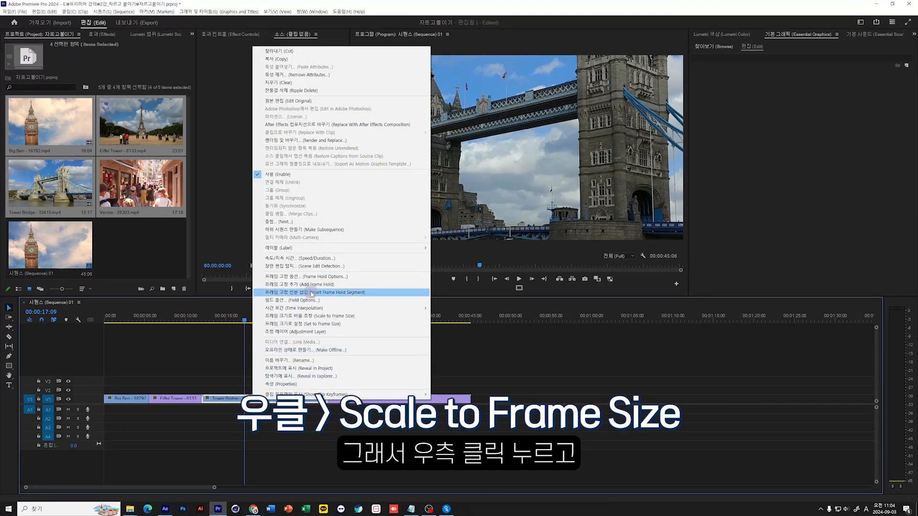
click(361, 318)
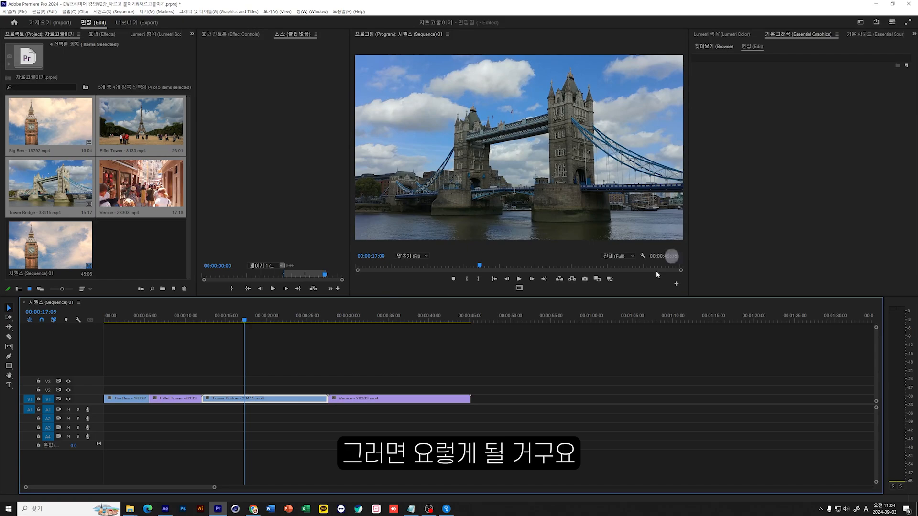
Scrub through the Tower Bridge clip to 00:00:23:23 and ripple trim away its beginning up to that point.
click(241, 320)
drag(241, 321, 297, 334)
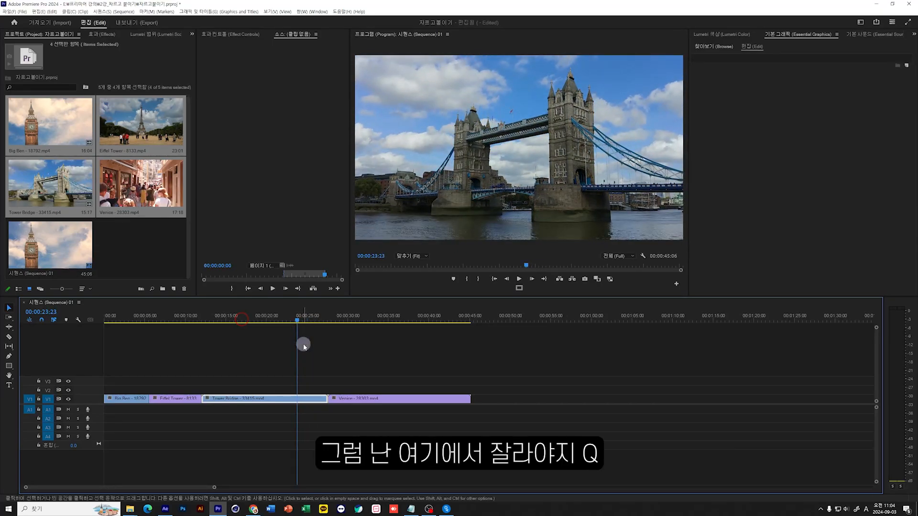
key(q)
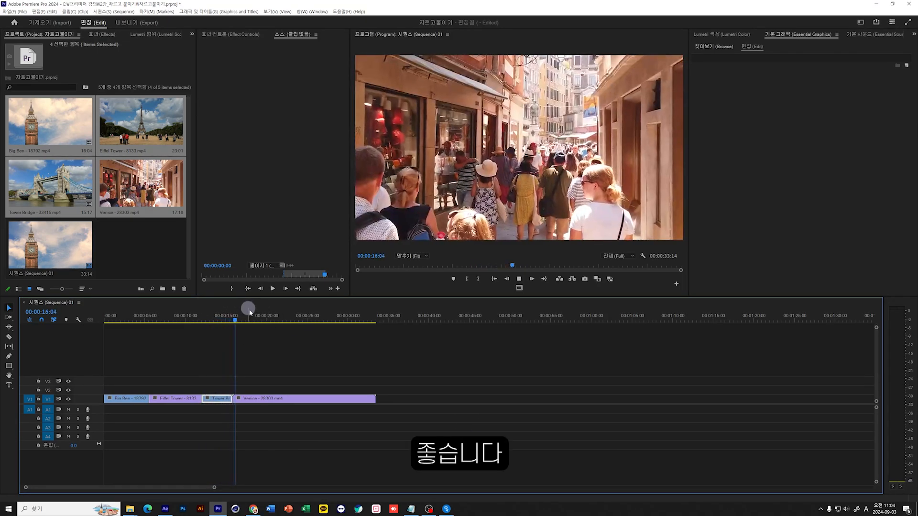
Scrub the Venice clip to 00:00:21:27 and ripple trim away its beginning up to that point.
drag(242, 310, 284, 338)
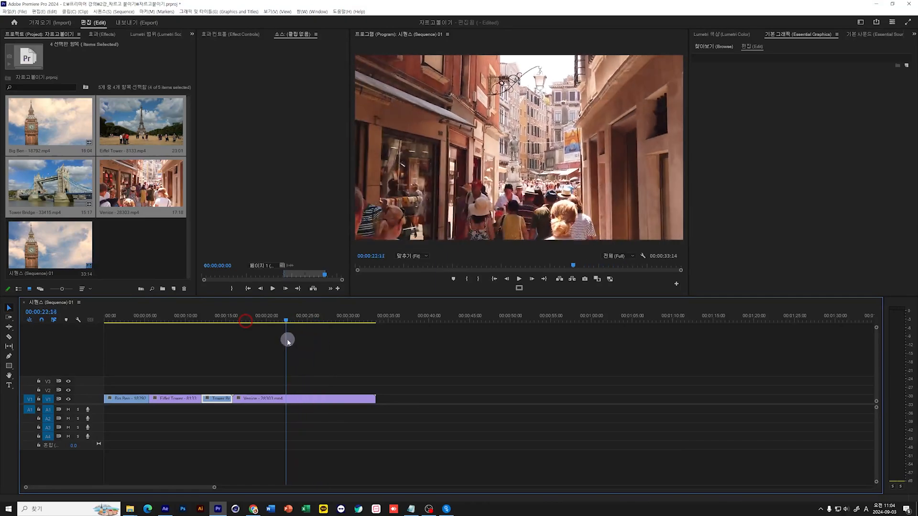
click(277, 433)
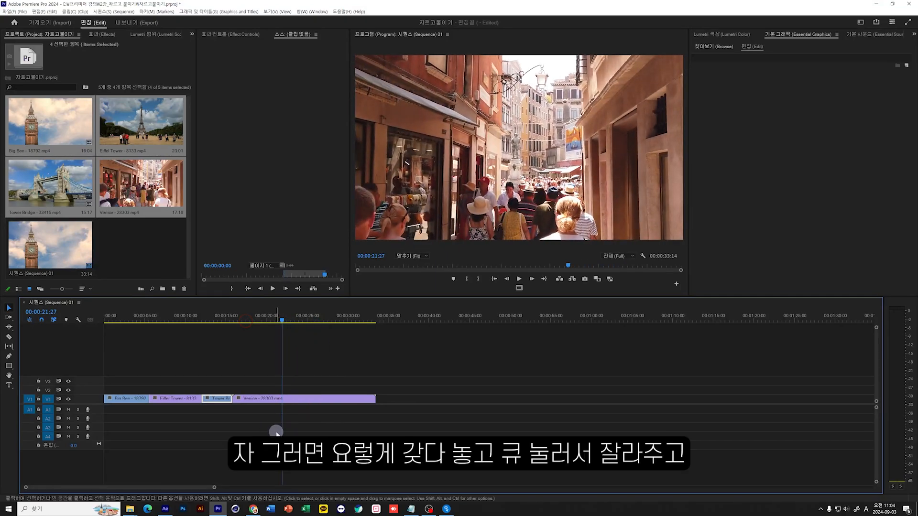
key(q)
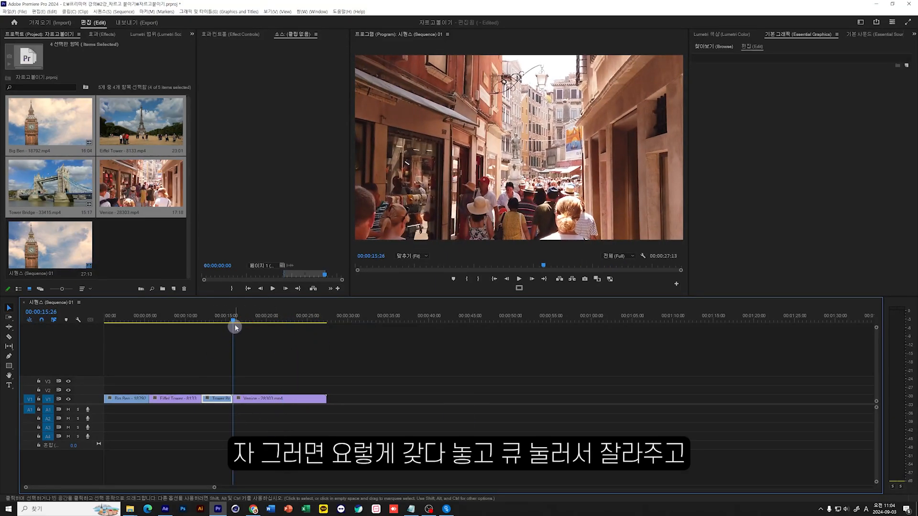
Scrub to the sequence's end and back to its start, play the edited sequence, and clear the clip selection.
drag(234, 322, 333, 326)
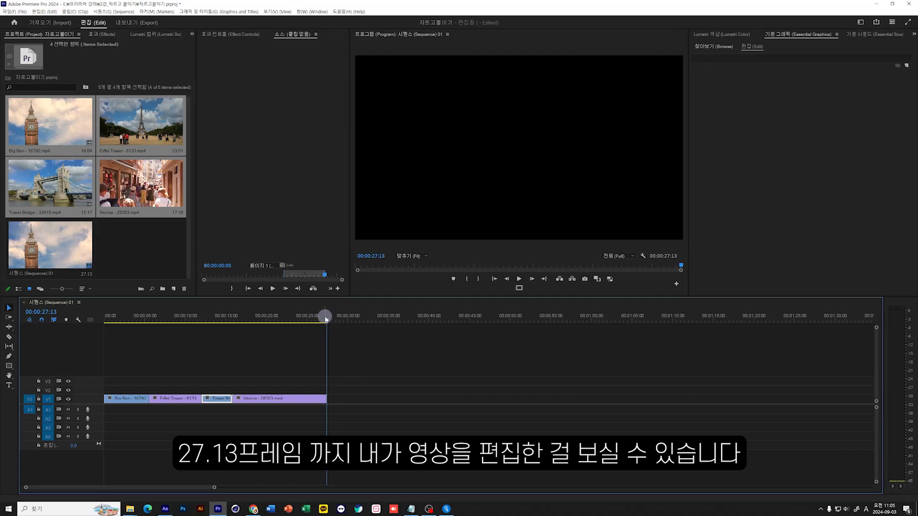
drag(325, 319, 105, 319)
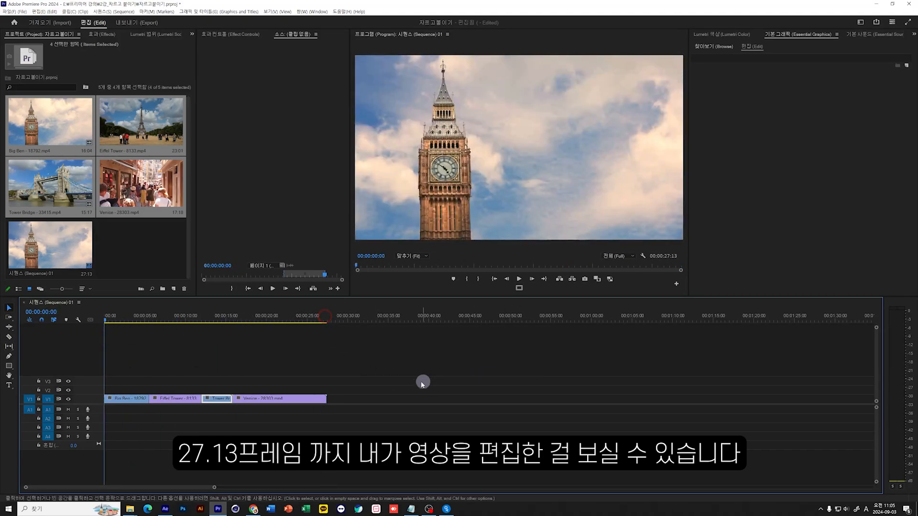
key(space)
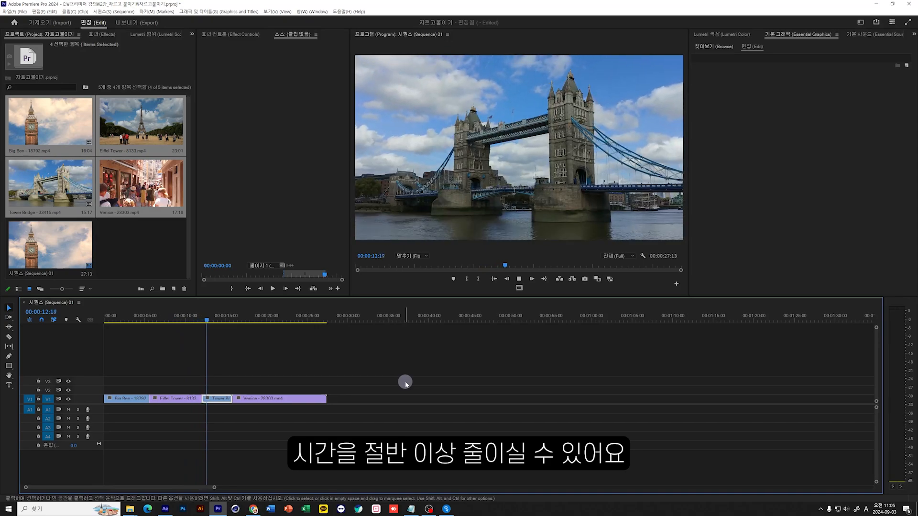
click(210, 366)
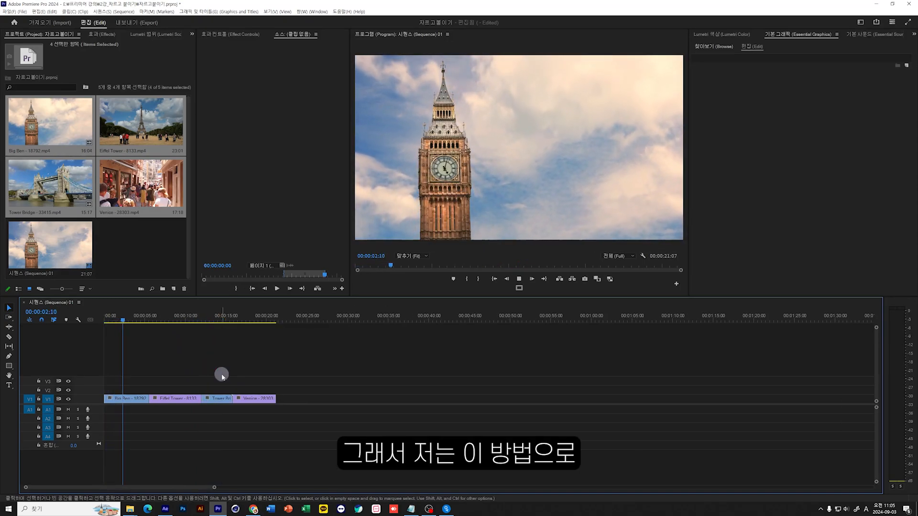
During playback, ripple trim the Big Ben clip's end, both ends of the Eiffel Tower clip, and the Tower Bridge clip.
key(w)
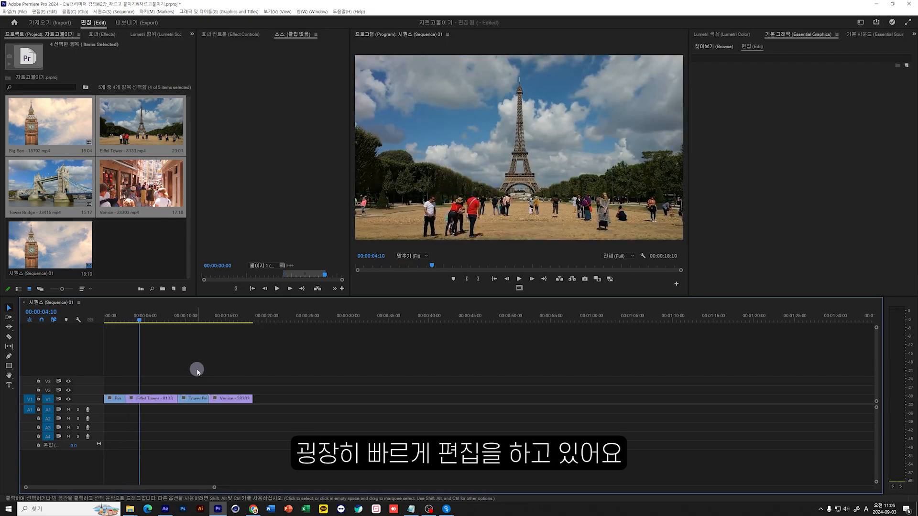
key(q)
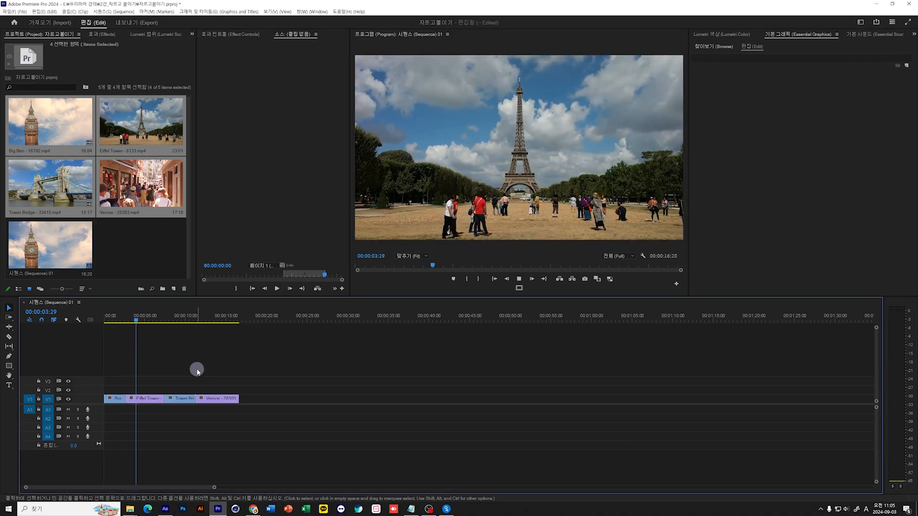
key(w)
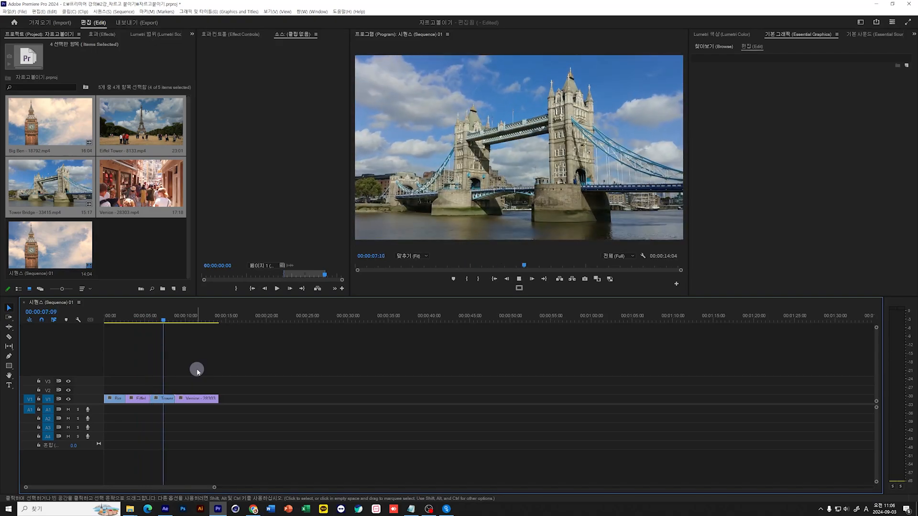
key(w)
Return the playhead to 00:00:00:00 and undo all the ripple trims on the four clips.
drag(206, 315, 89, 333)
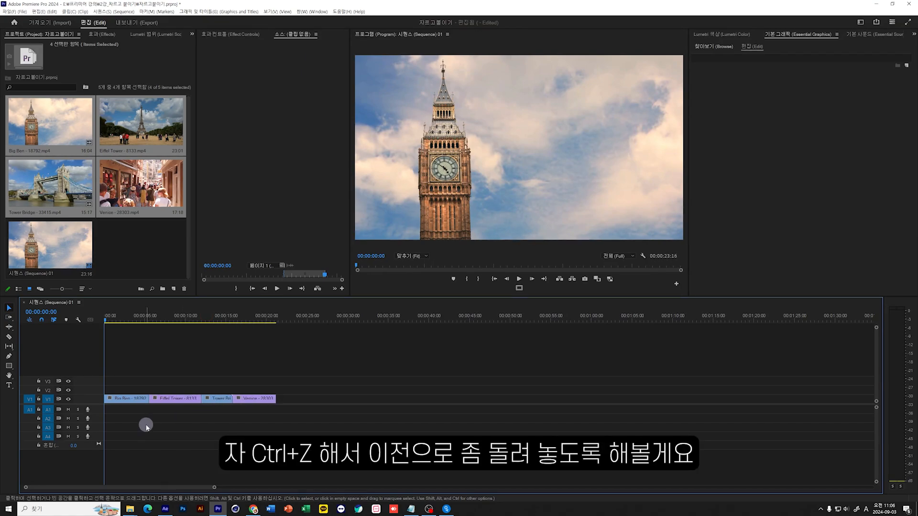
key(ctrl+z)
key(ctrl+z)
key(ctrl+z)
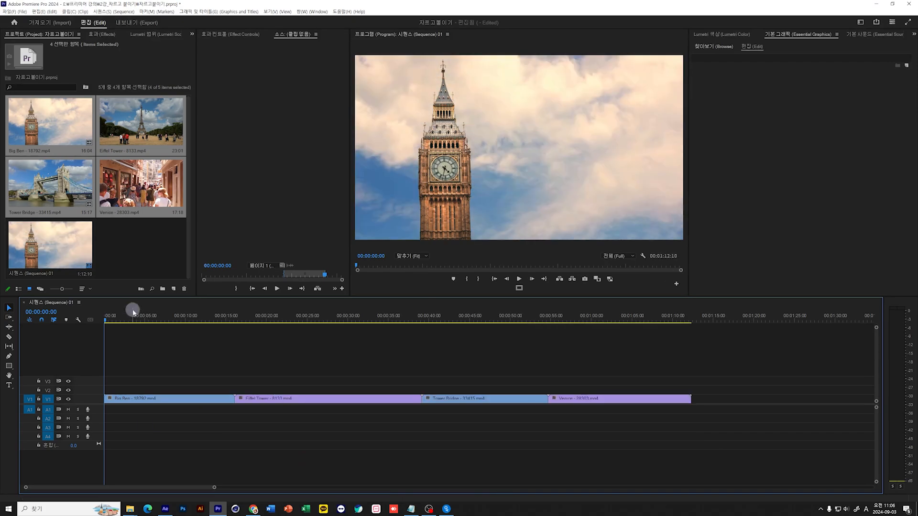
drag(135, 316, 624, 354)
key(Home)
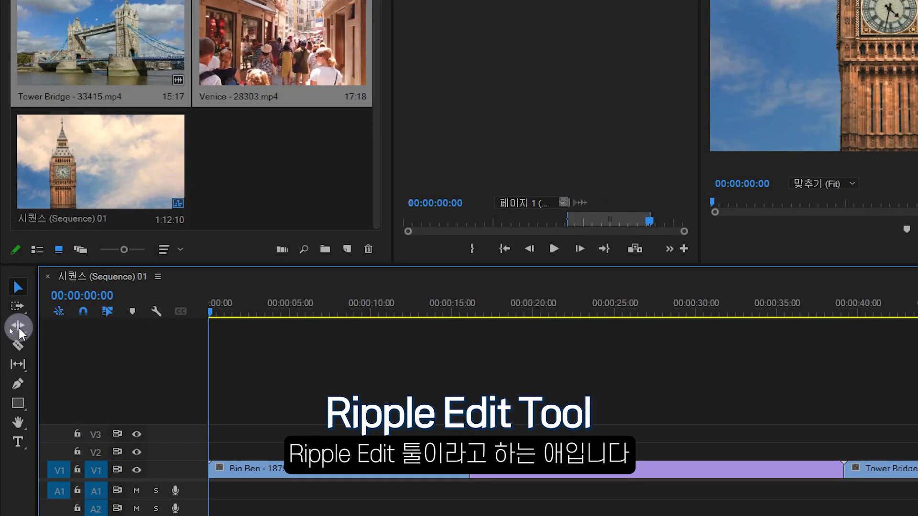
click(20, 329)
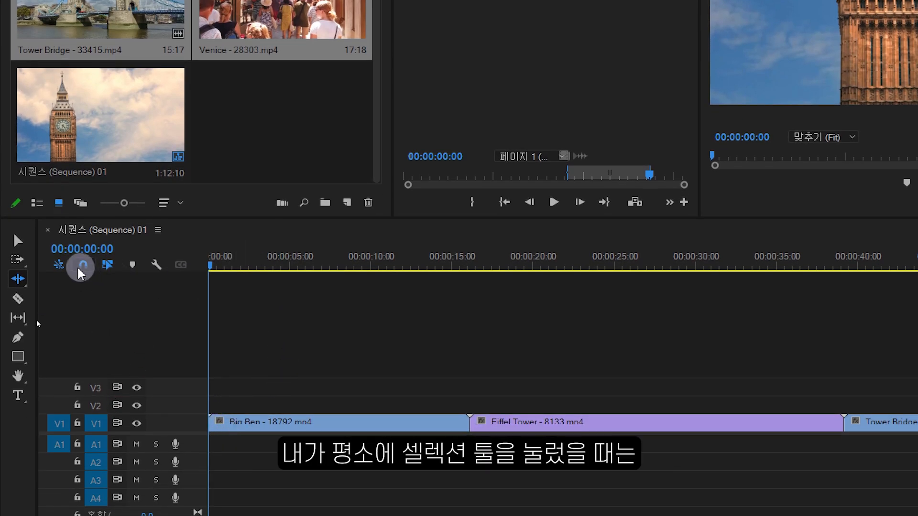
With the Selection tool, trim about 4 seconds off the Big Ben clip's beginning and delete the gap left in front of it.
click(17, 241)
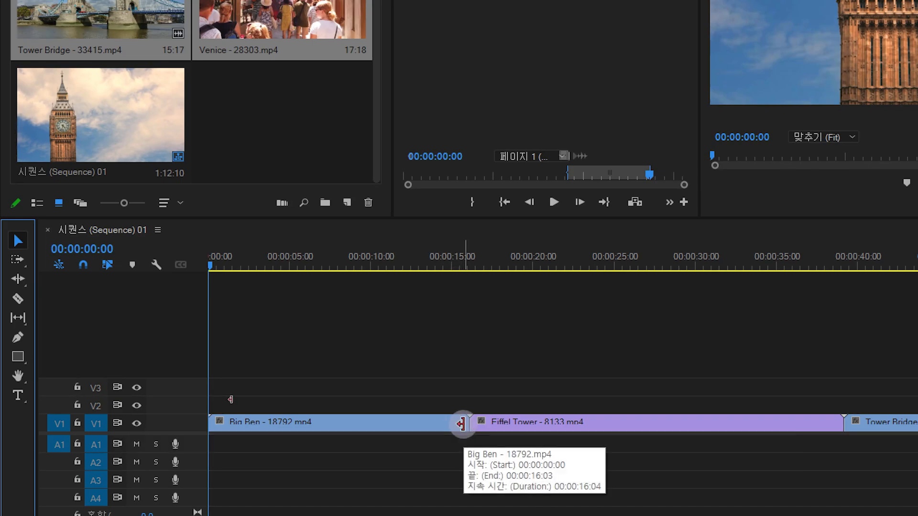
drag(207, 428, 277, 425)
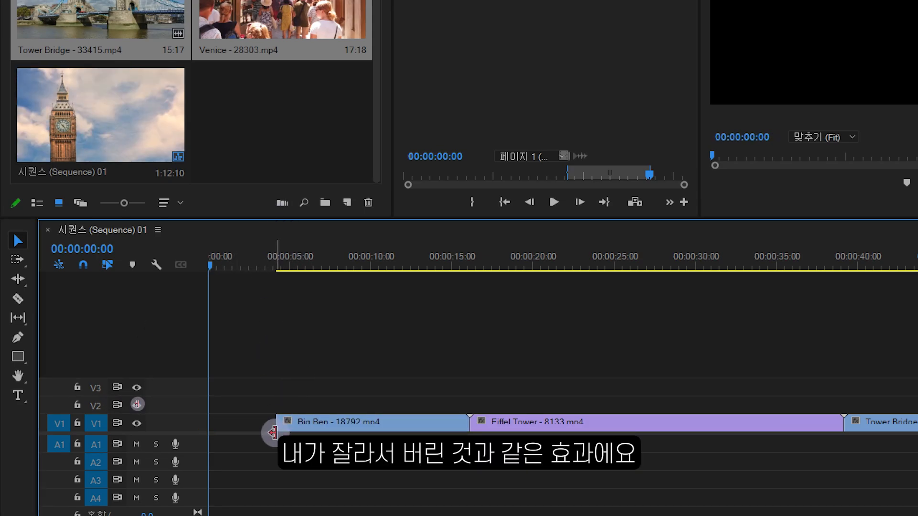
click(257, 420)
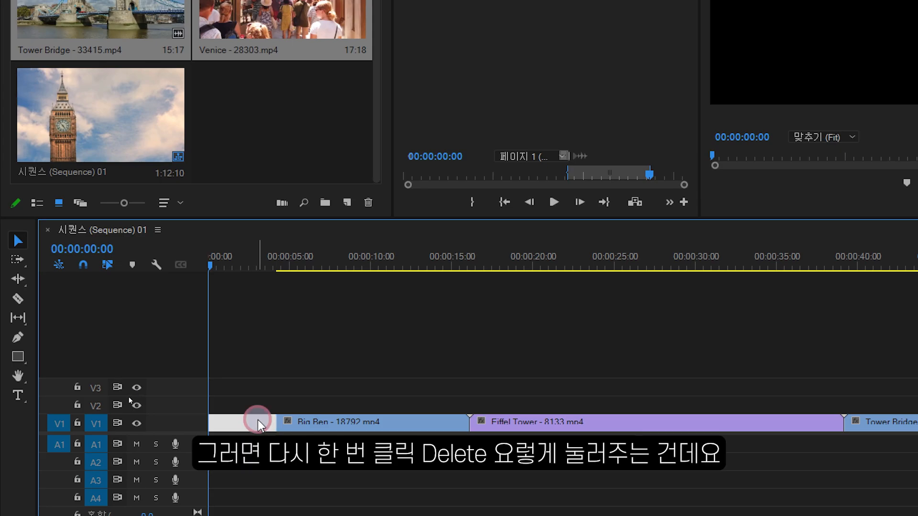
key(Delete)
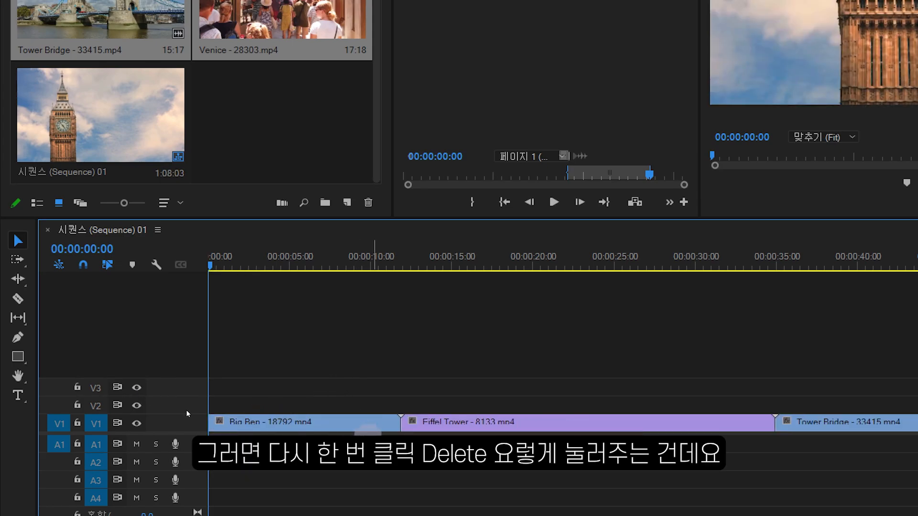
Shorten the Big Ben clip's end to about 7 seconds and delete the gap before the Eiffel Tower clip.
drag(393, 422, 323, 423)
click(353, 423)
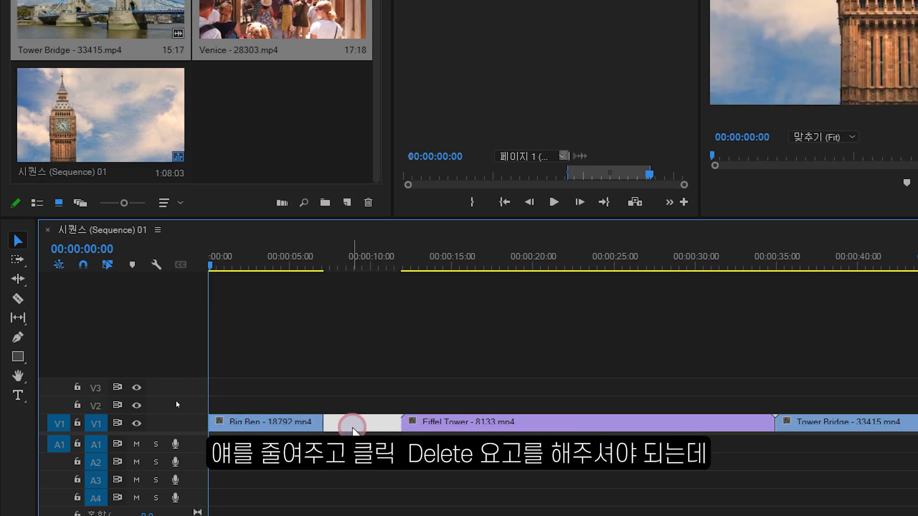
key(Delete)
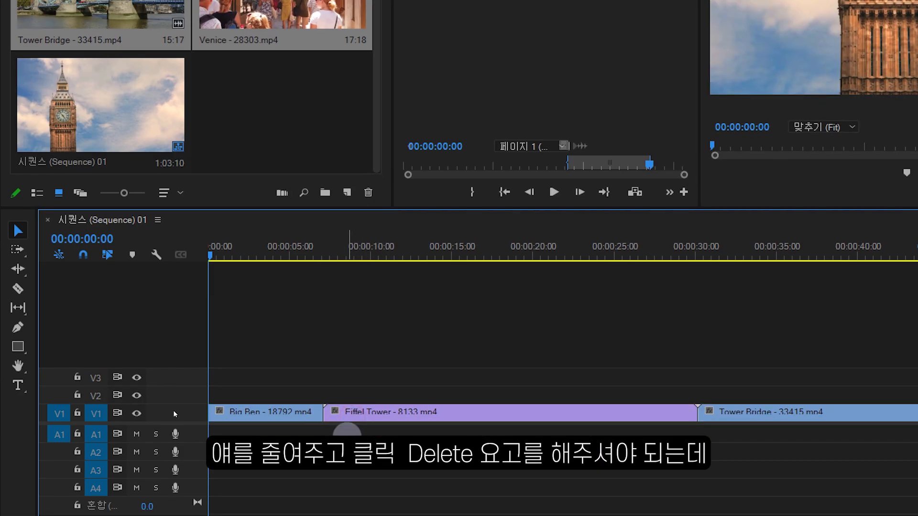
With the Ripple Edit tool, trim about 4 seconds off the Eiffel Tower clip's beginning and play across the cut from Big Ben.
click(22, 270)
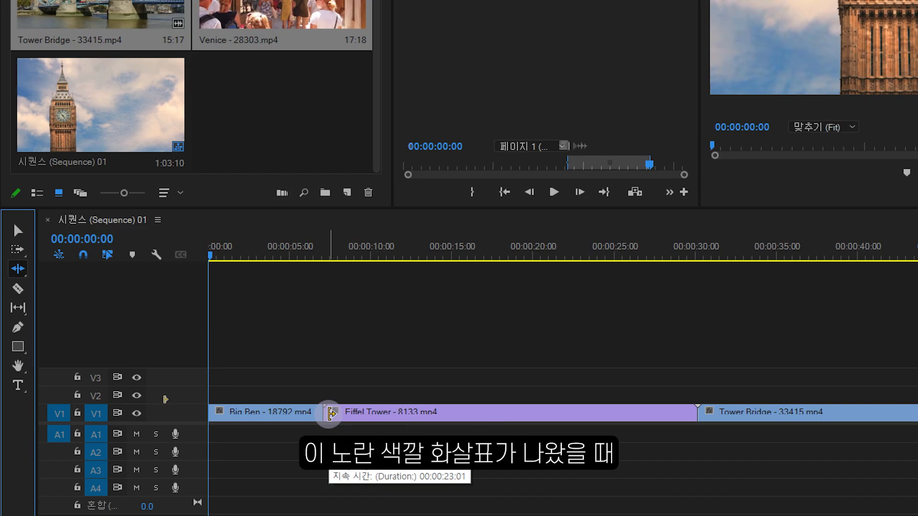
click(331, 414)
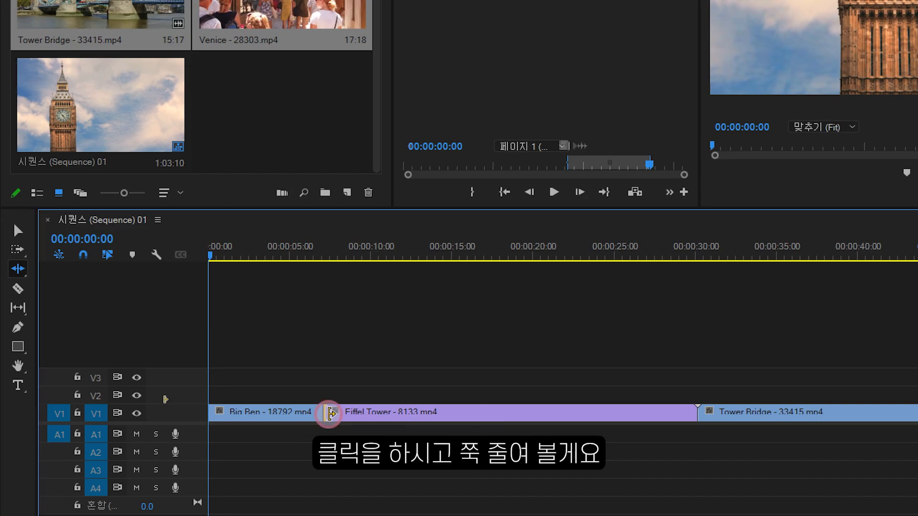
drag(331, 414, 393, 415)
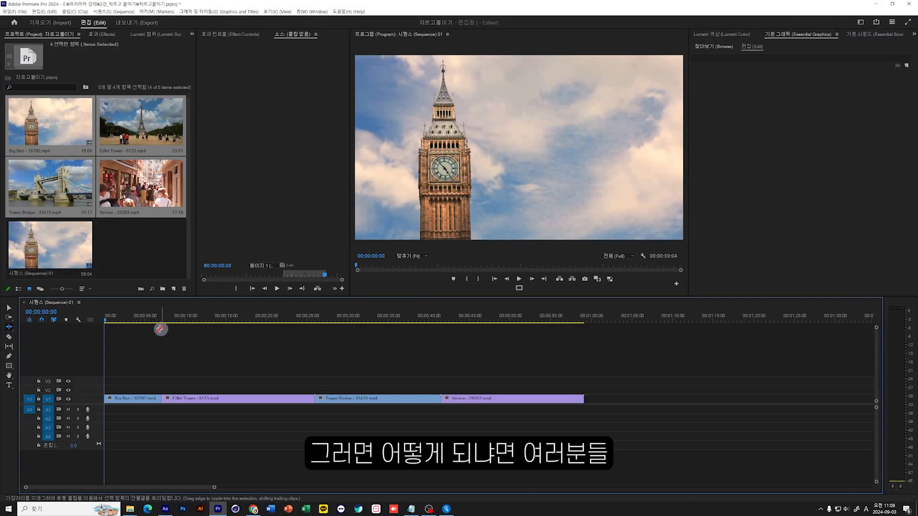
drag(166, 315, 156, 316)
key(space)
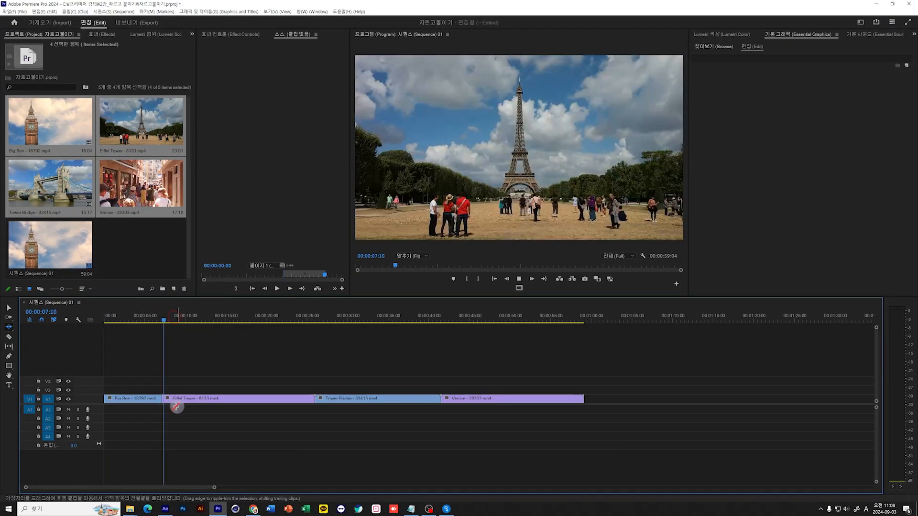
key(space)
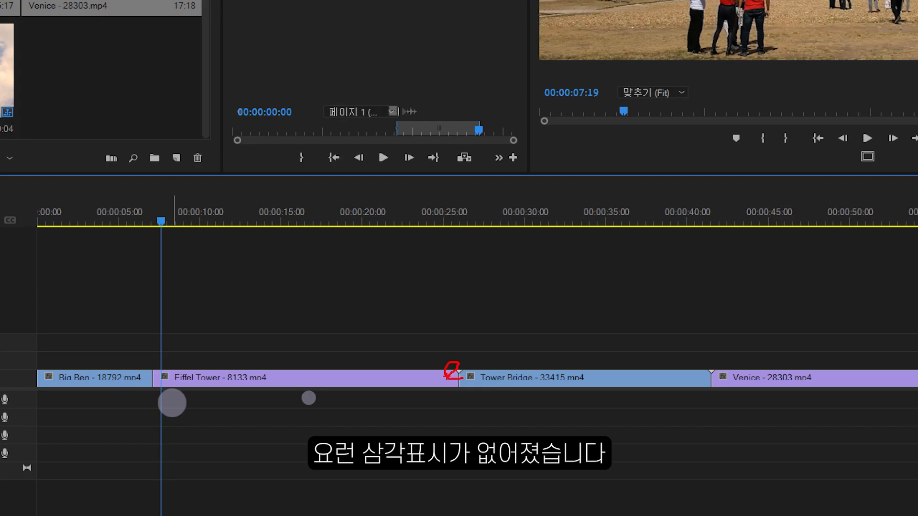
mouse_move(161, 356)
mouse_down()
mouse_move(140, 382)
mouse_move(168, 384)
mouse_up()
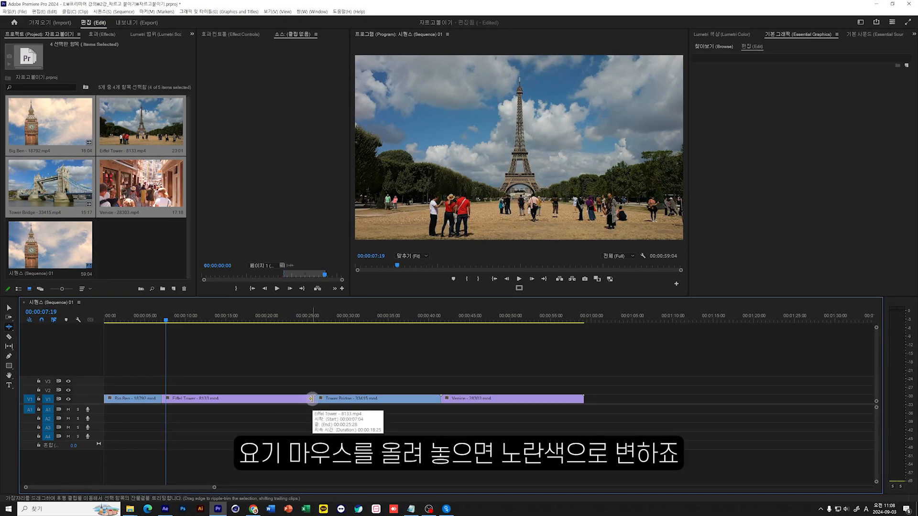
Ripple trim the Eiffel Tower clip's end to leave about 5 seconds, and play across the cut into Tower Bridge.
drag(311, 398, 200, 403)
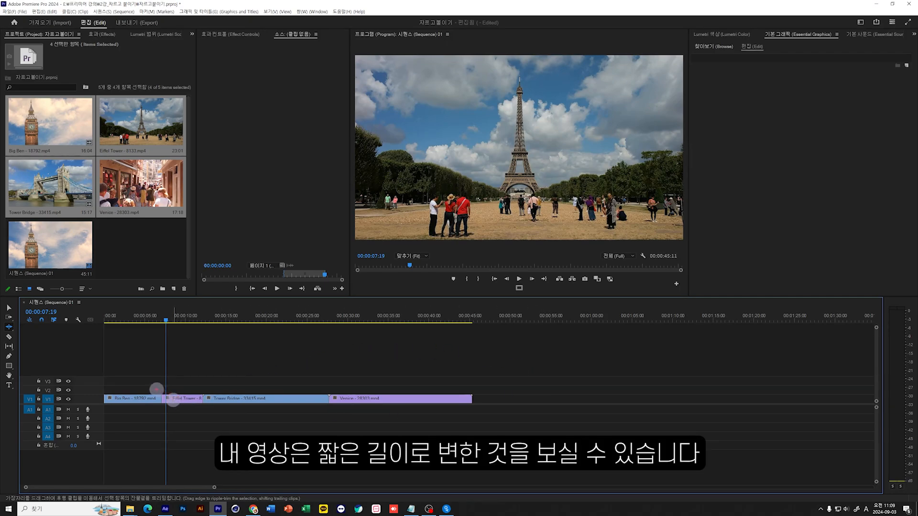
drag(168, 392, 200, 410)
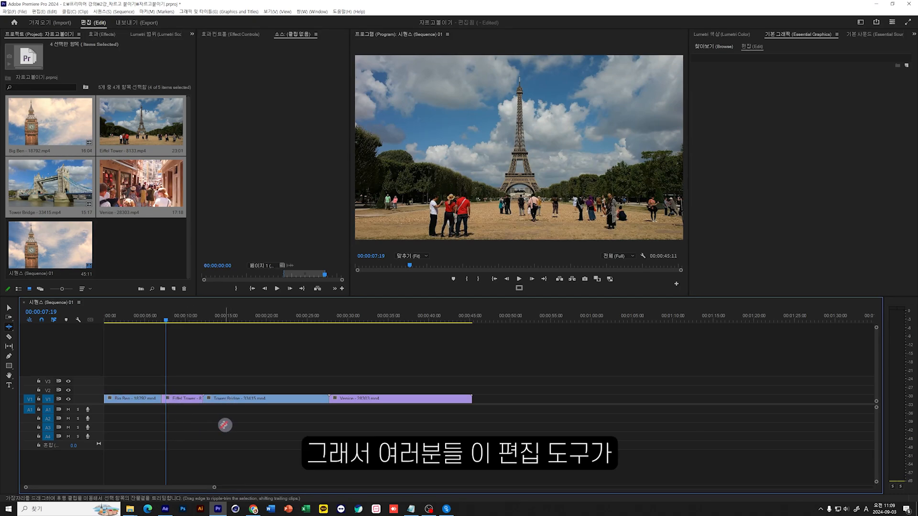
drag(191, 318, 201, 319)
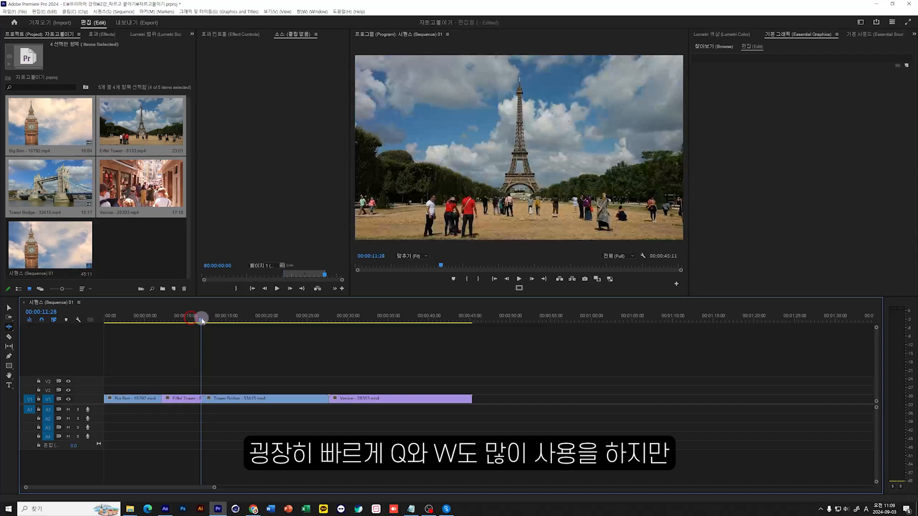
key(space)
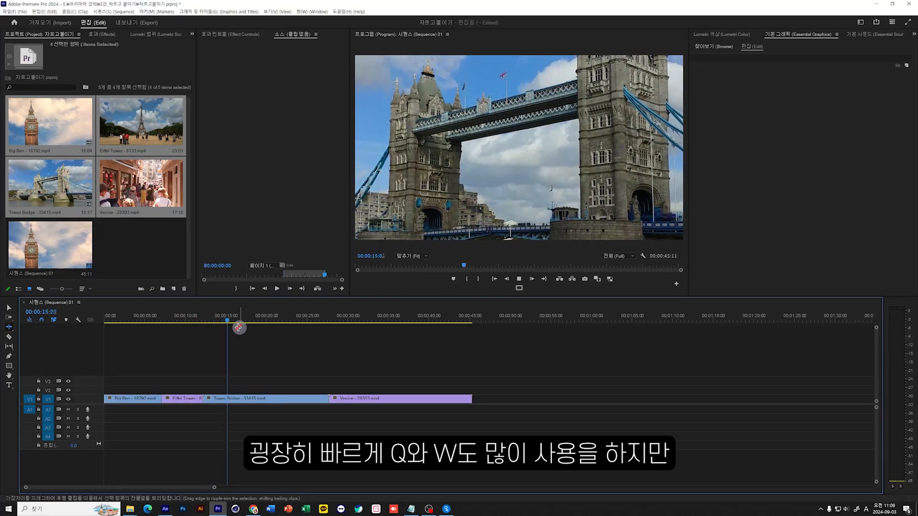
key(space)
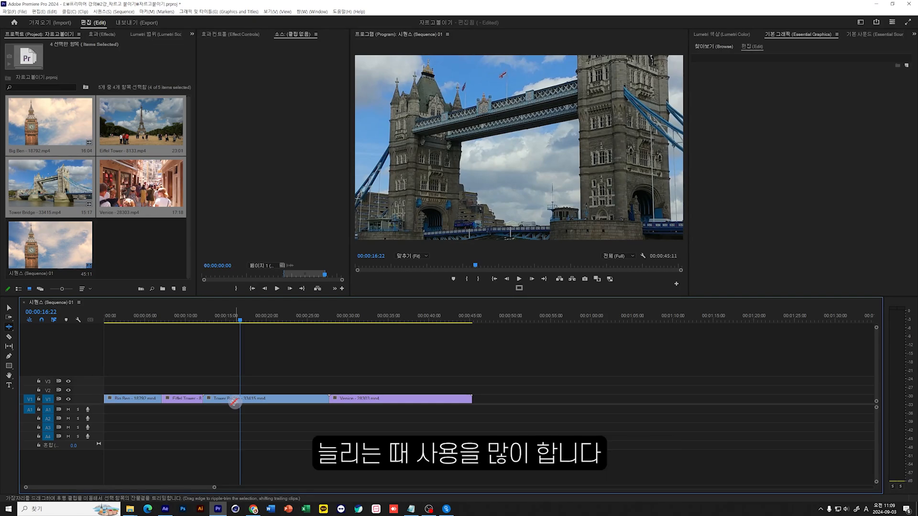
Ripple trim away the Tower Bridge clip's beginning up to 00:00:23:19 and play the shortened clip.
drag(218, 316, 297, 316)
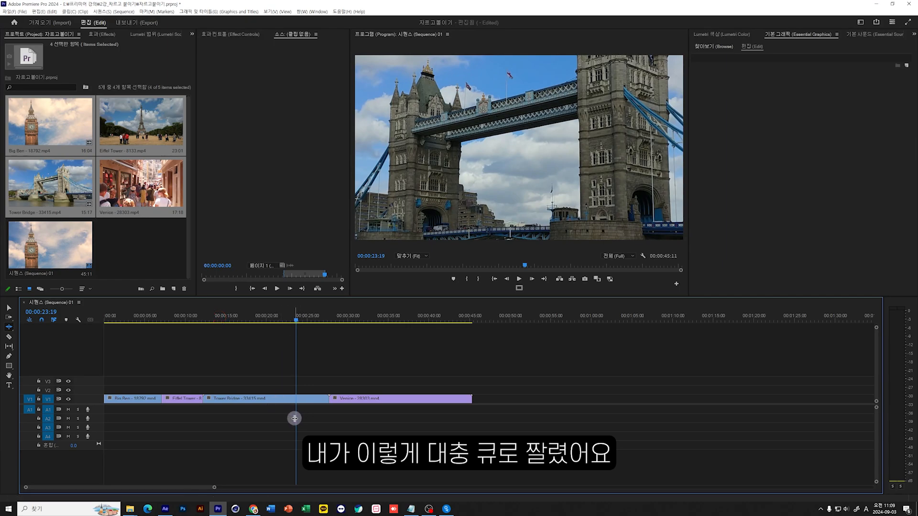
key(q)
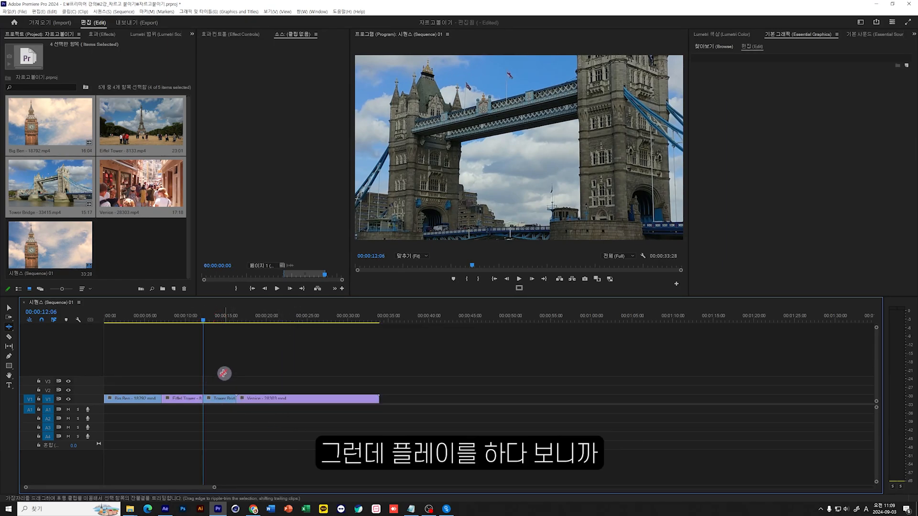
key(space)
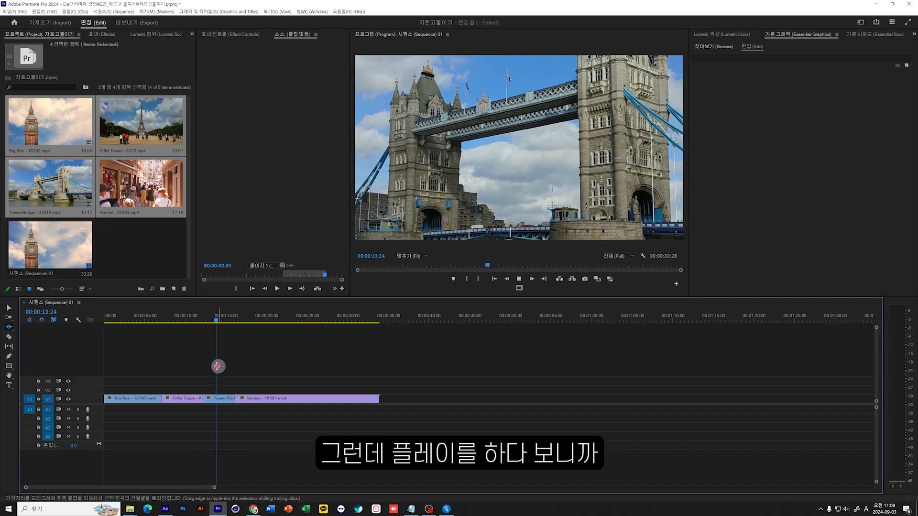
click(203, 316)
key(space)
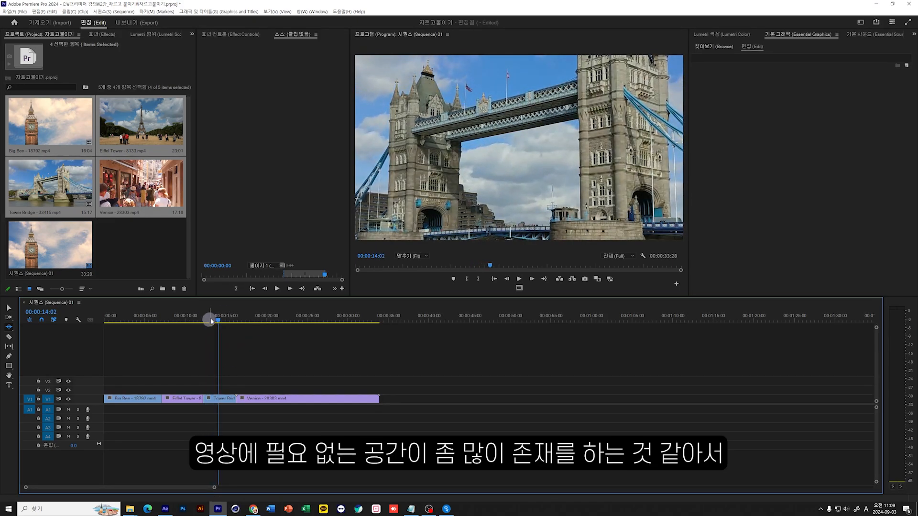
Move the playhead to 00:00:13:06, ripple trim the Tower Bridge clip's start to it with the Ripple Edit tool, and replay the cut.
drag(217, 320, 211, 320)
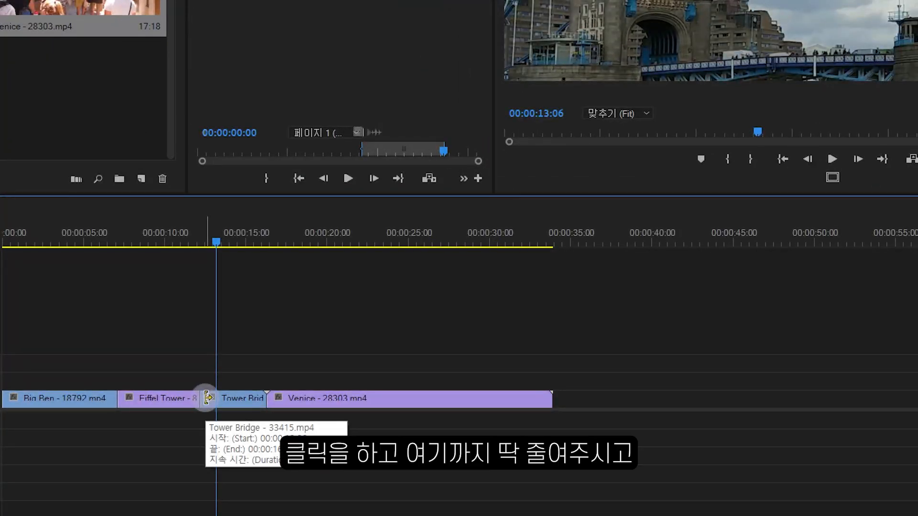
drag(207, 398, 213, 398)
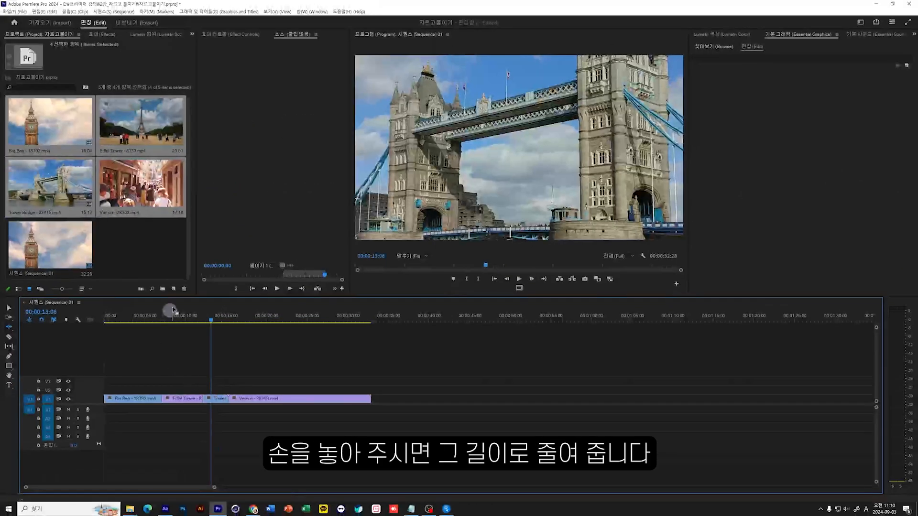
click(204, 320)
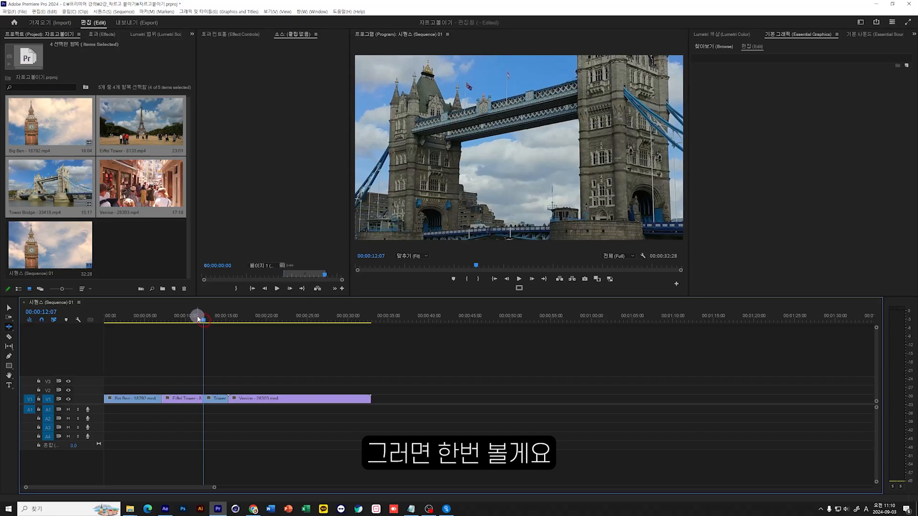
click(195, 317)
key(space)
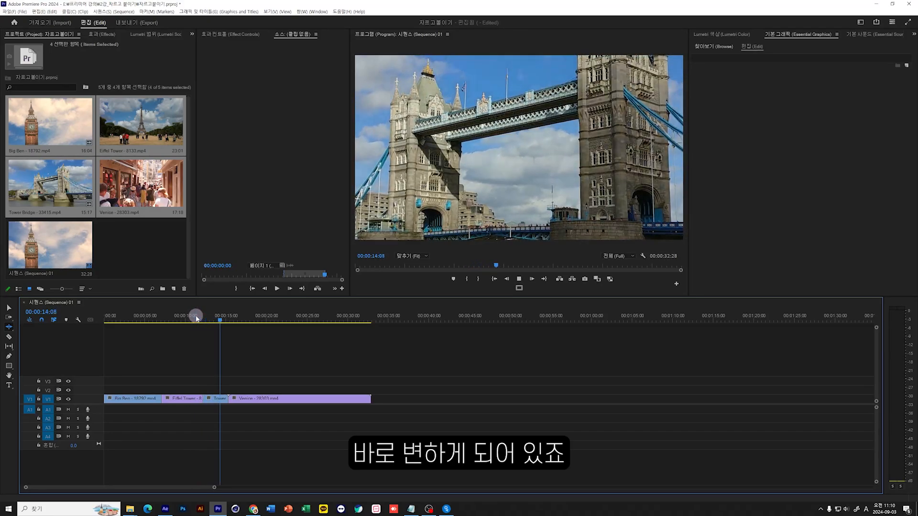
key(space)
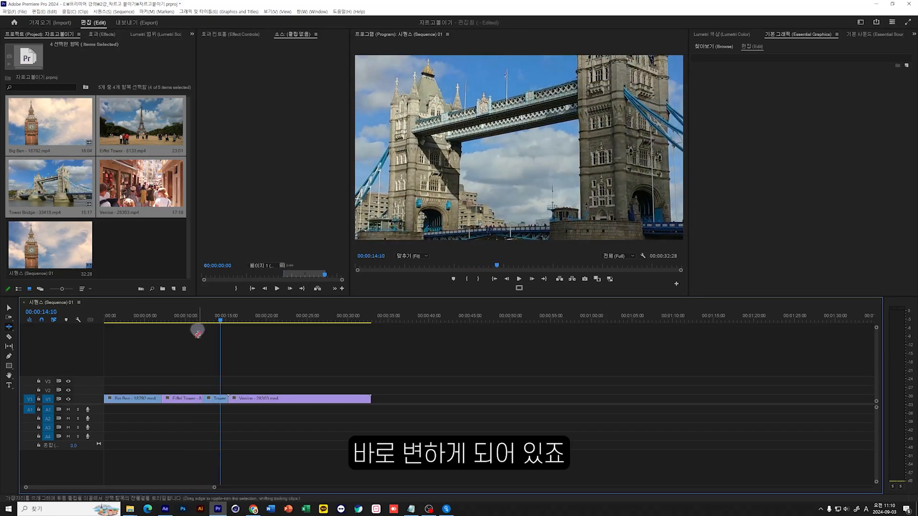
Switch to the Selection tool and apply Scale to Frame Size to the Tower Bridge clip.
key(v)
click(218, 400)
right_click(216, 400)
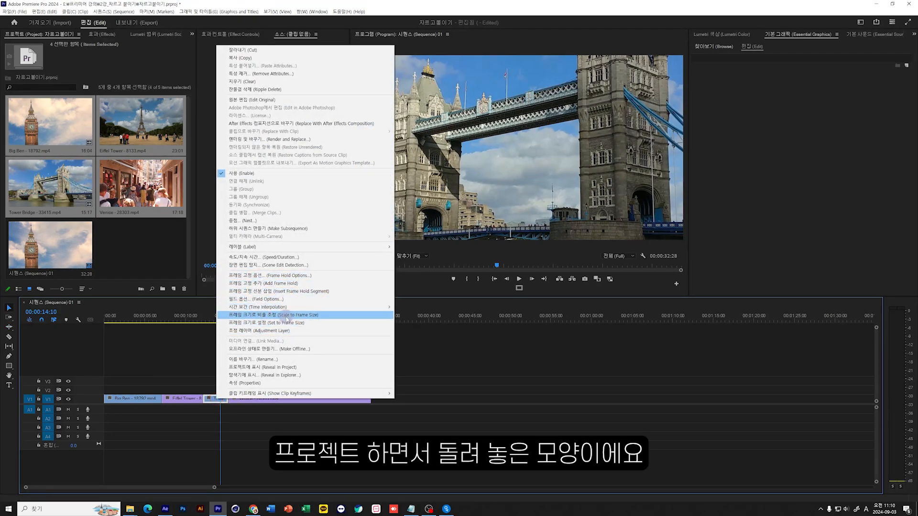
click(286, 315)
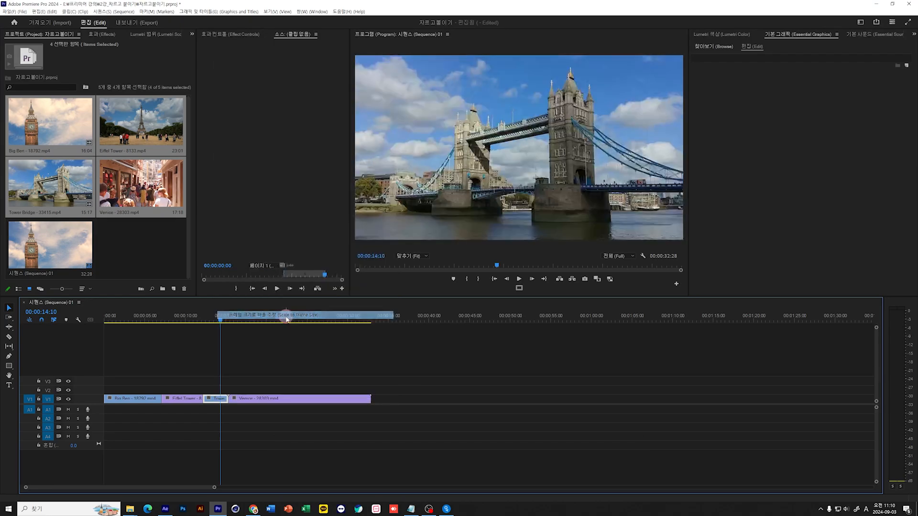
Play from 00:00:11:21, ripple trim the Venice clip's end so the sequence ends at 00:00:22:19, and move the playhead there.
drag(210, 316, 200, 319)
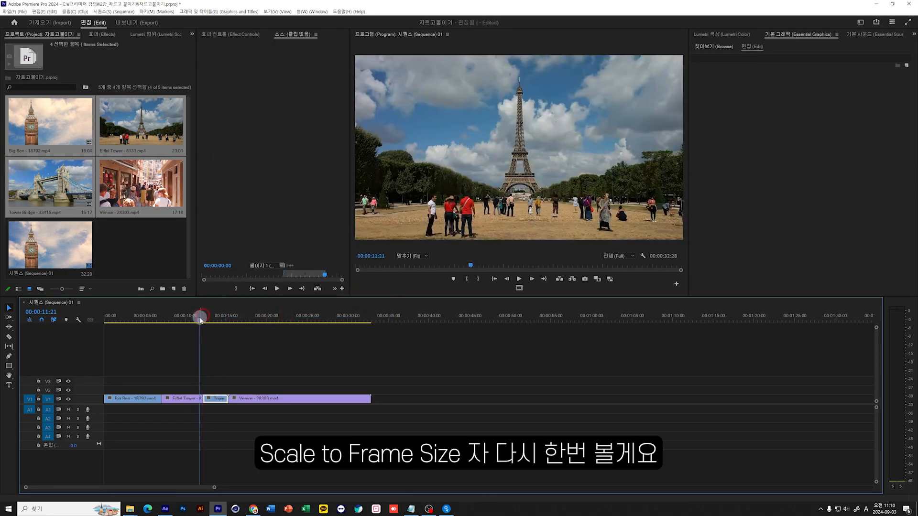
key(space)
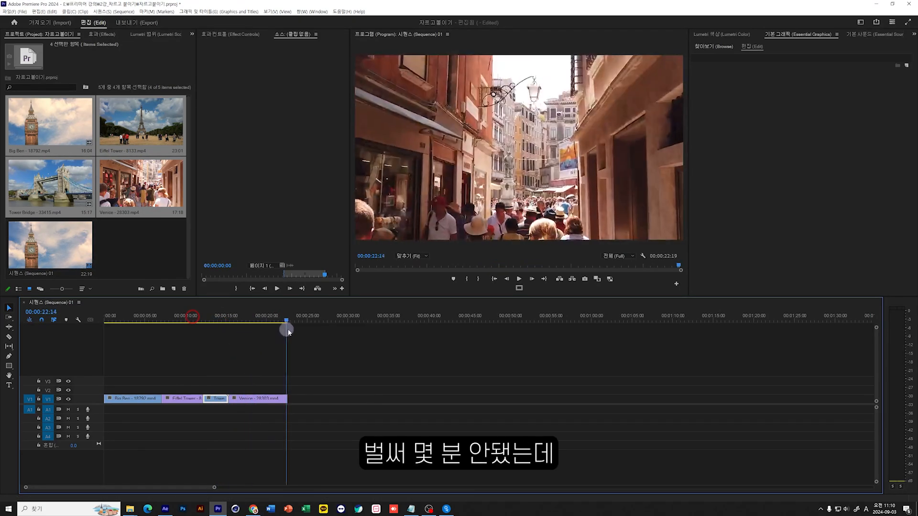
mouse_move(287, 331)
mouse_down()
mouse_move(91, 333)
mouse_move(301, 334)
mouse_move(289, 336)
mouse_up()
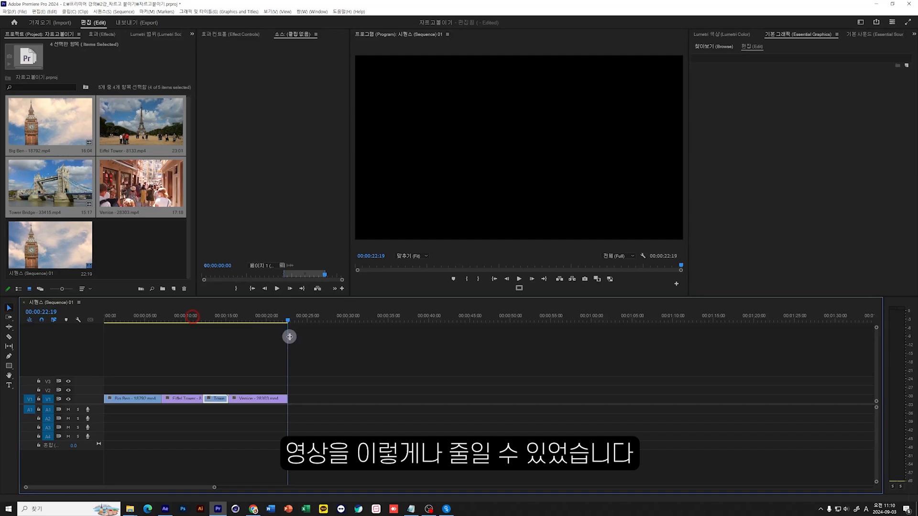